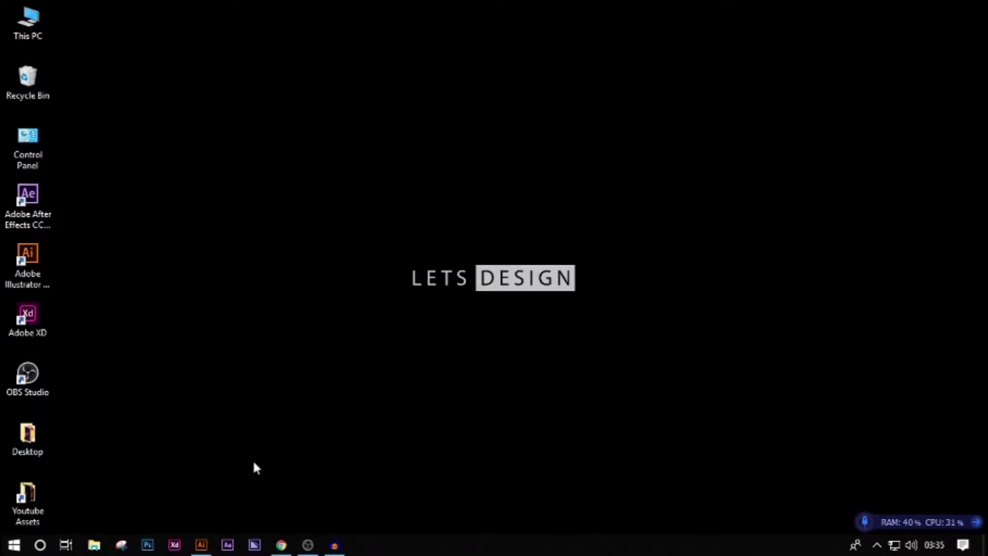
- Switch to Adobe Illustrator and look over the finished red isometric DEEP lettering in video isometric.ai
{"action": "left_click", "coordinate": [201, 545]}
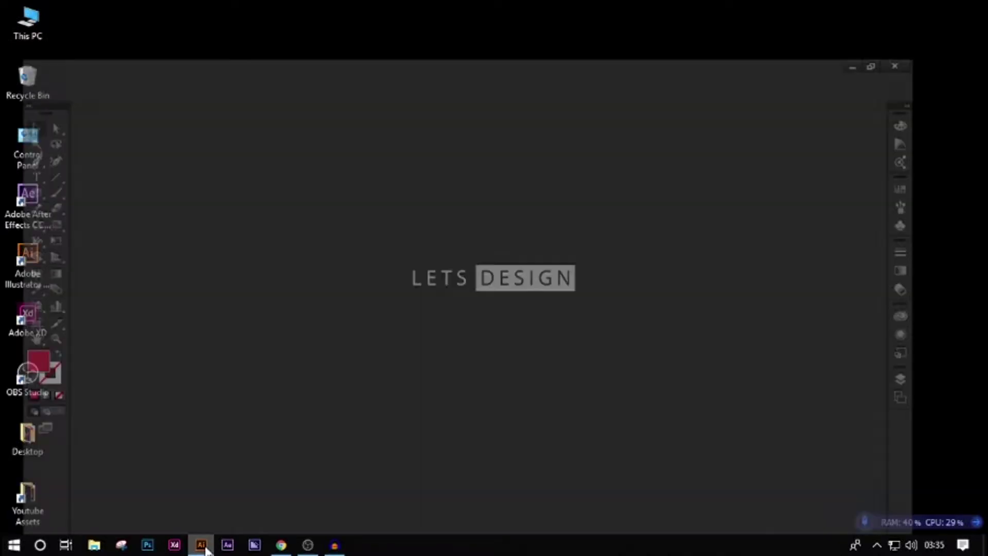
{"action": "scroll", "coordinate": [337, 456], "scroll_direction": "down", "scroll_amount": 2}
{"action": "left_click_drag", "start_coordinate": [190, 211], "coordinate": [844, 418]}
{"action": "left_click", "coordinate": [840, 468]}
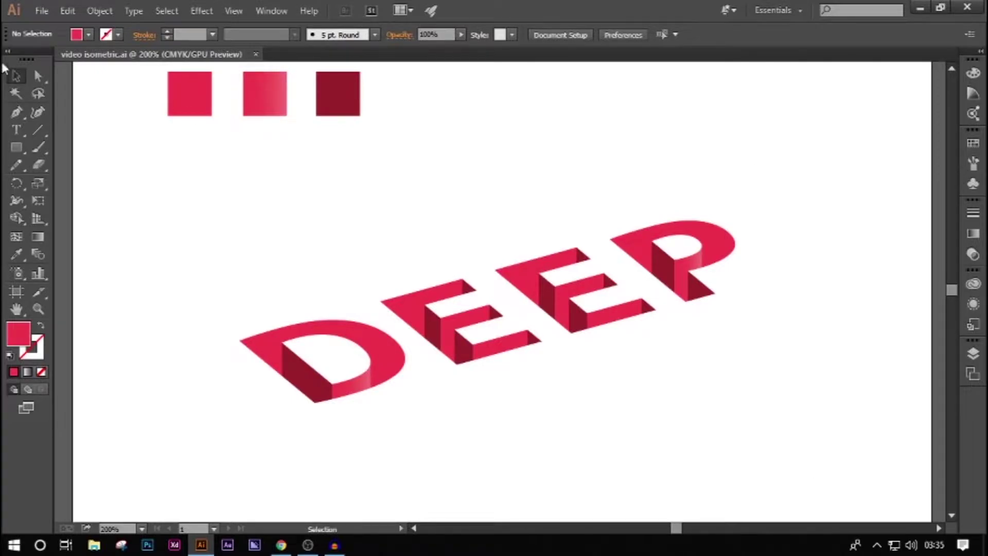
- Create a new A4 document in portrait orientation, 595.28 by 841.89 pt, with one artboard
{"action": "left_click", "coordinate": [42, 11]}
{"action": "mouse_move", "coordinate": [65, 12]}
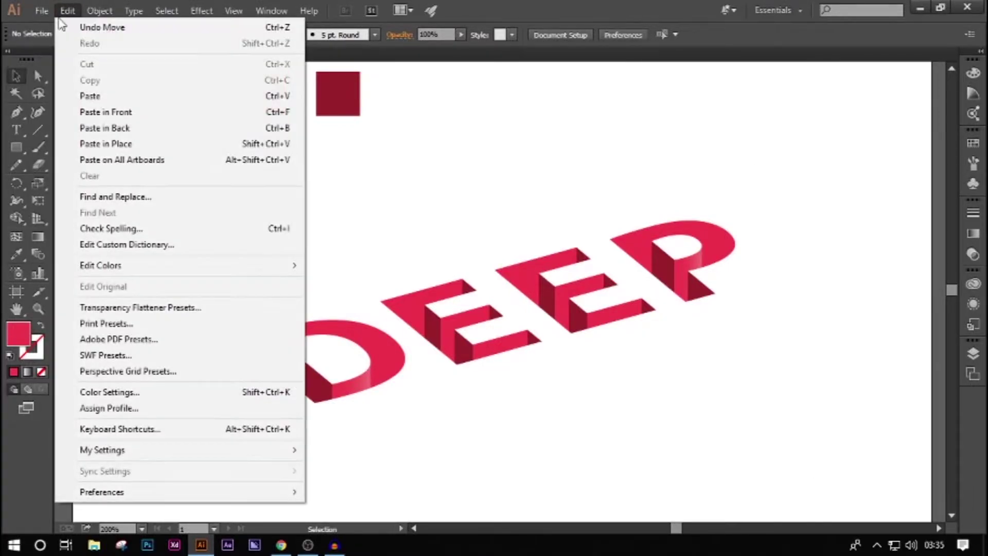
{"action": "left_click", "coordinate": [49, 22]}
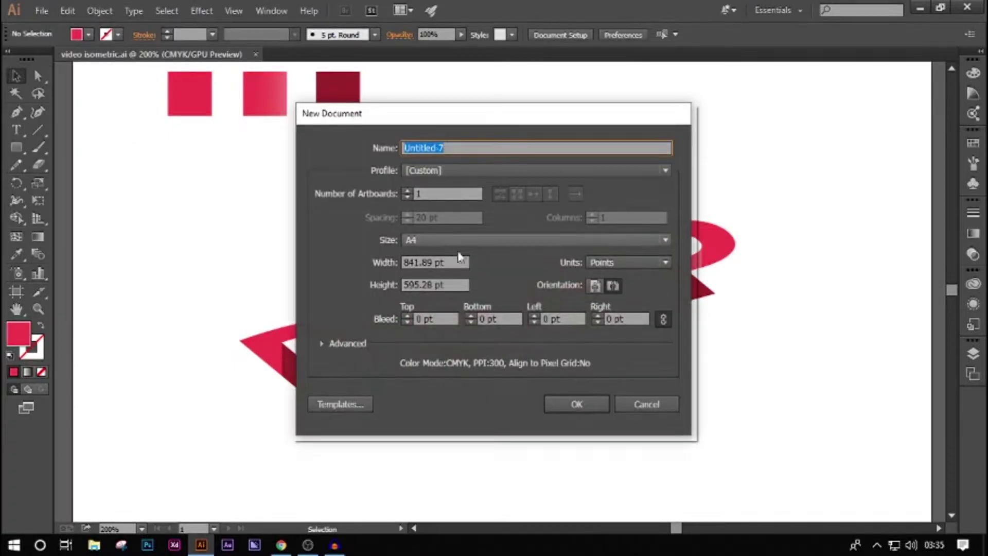
{"action": "left_click", "coordinate": [592, 287]}
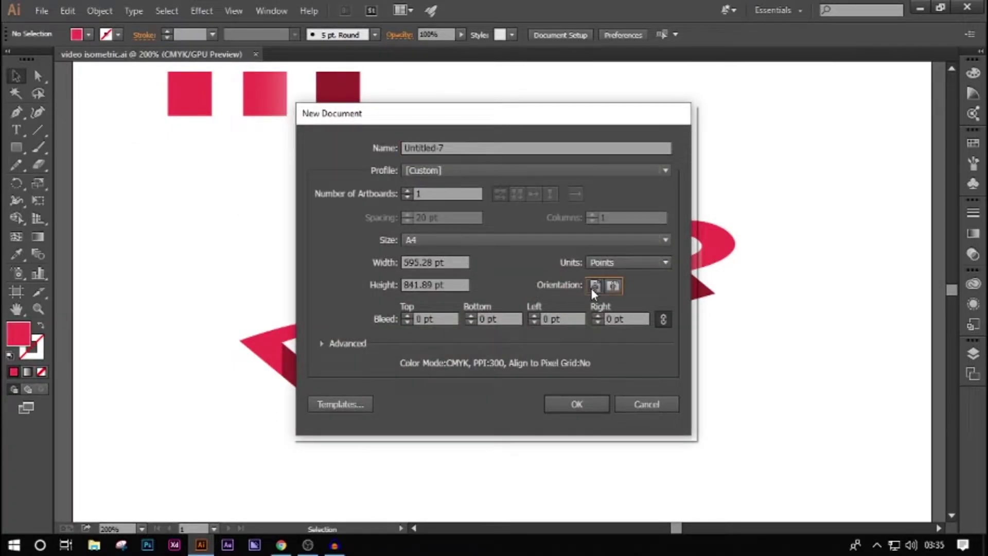
{"action": "left_click", "coordinate": [569, 405]}
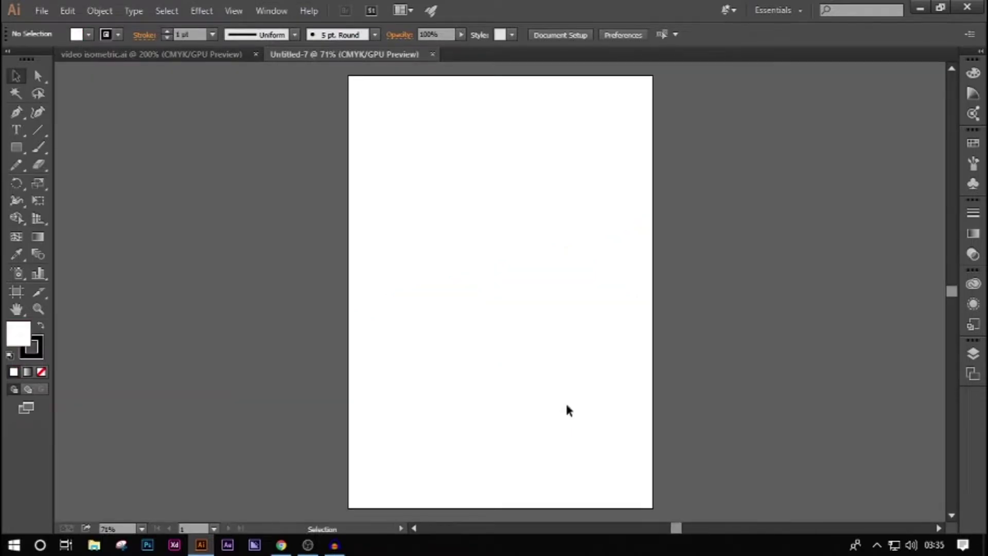
- Draw a wide text frame near the middle of the artboard and enter DEEP in it
{"action": "scroll", "coordinate": [588, 349], "scroll_direction": "up", "scroll_amount": 1}
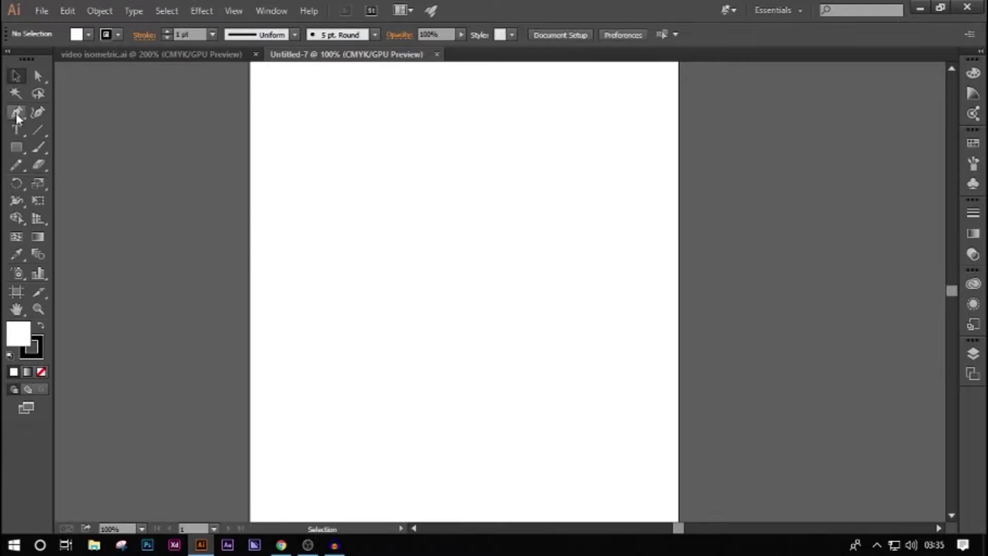
{"action": "left_click", "coordinate": [16, 130]}
{"action": "left_click_drag", "start_coordinate": [348, 235], "coordinate": [579, 311]}
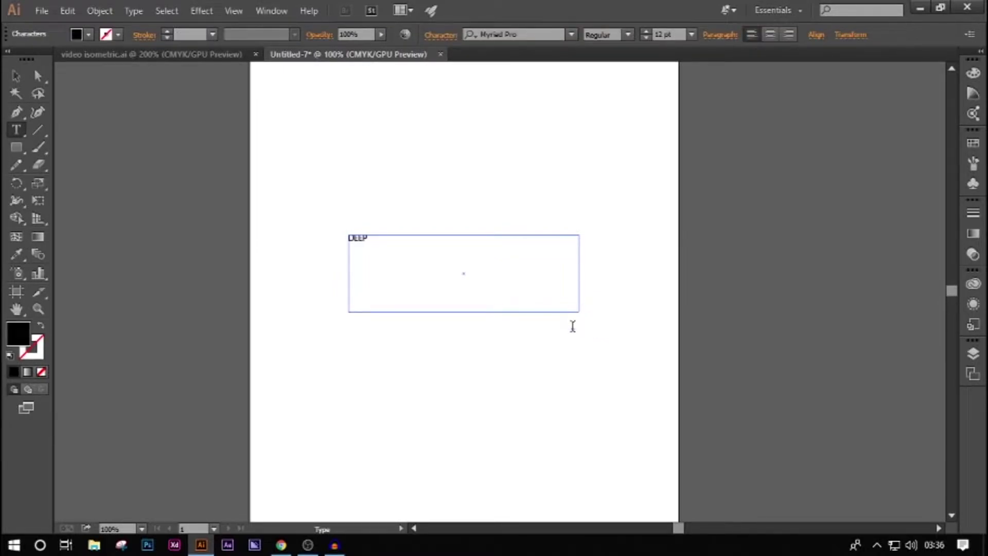
- Enlarge all of the DEEP text to 100 pt and finish text editing
{"action": "key", "text": "ctrl+a"}
{"action": "key", "text": "ctrl+shift+period"}
{"action": "key", "text": "ctrl+shift+period"}
{"action": "key", "text": "ctrl+shift+period"}
{"action": "key", "text": "ctrl+shift+period"}
{"action": "key", "text": "ctrl+shift+period"}
{"action": "key", "text": "ctrl+shift+period"}
{"action": "key", "text": "ctrl+shift+period"}
{"action": "key", "text": "ctrl+shift+period"}
{"action": "key", "text": "ctrl+shift+period"}
{"action": "key", "text": "ctrl+shift+period"}
{"action": "key", "text": "ctrl+shift+period"}
{"action": "key", "text": "ctrl+shift+period"}
{"action": "key", "text": "ctrl+shift+period"}
{"action": "key", "text": "ctrl+shift+period"}
{"action": "key", "text": "ctrl+shift+period"}
{"action": "key", "text": "ctrl+shift+period"}
{"action": "key", "text": "ctrl+shift+period"}
{"action": "key", "text": "ctrl+shift+period"}
{"action": "key", "text": "ctrl+shift+period"}
{"action": "key", "text": "ctrl+shift+period"}
{"action": "key", "text": "ctrl+shift+period"}
{"action": "key", "text": "ctrl+shift+period"}
{"action": "key", "text": "ctrl+shift+period"}
{"action": "key", "text": "ctrl+shift+period"}
{"action": "key", "text": "ctrl+shift+period"}
{"action": "key", "text": "ctrl+shift+period"}
{"action": "key", "text": "ctrl+shift+period"}
{"action": "key", "text": "ctrl+shift+period"}
{"action": "key", "text": "ctrl+shift+period"}
{"action": "key", "text": "ctrl+shift+period"}
{"action": "key", "text": "ctrl+shift+period"}
{"action": "key", "text": "ctrl+shift+period"}
{"action": "key", "text": "ctrl+shift+period"}
{"action": "key", "text": "ctrl+shift+period"}
{"action": "key", "text": "ctrl+shift+period"}
{"action": "key", "text": "ctrl+shift+period"}
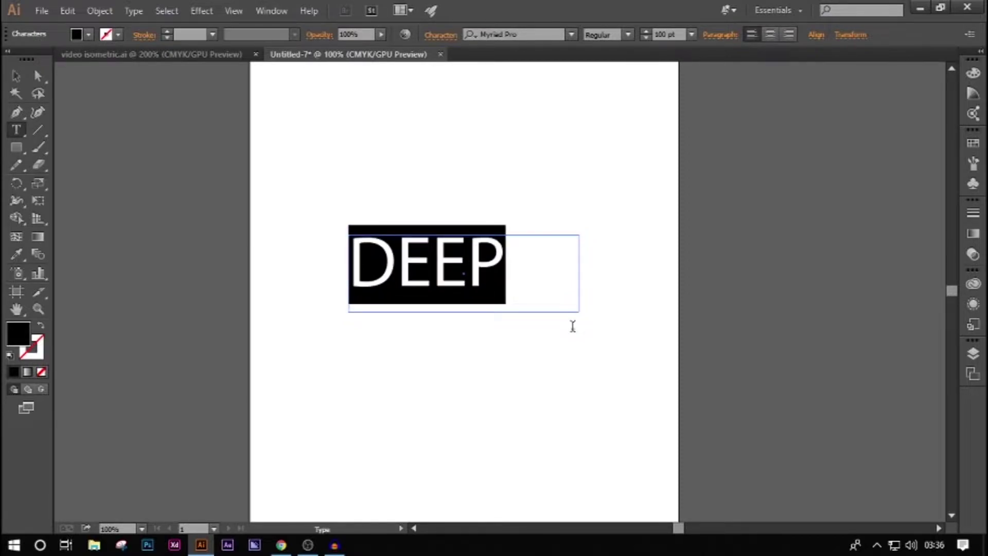
{"action": "left_click", "coordinate": [17, 77]}
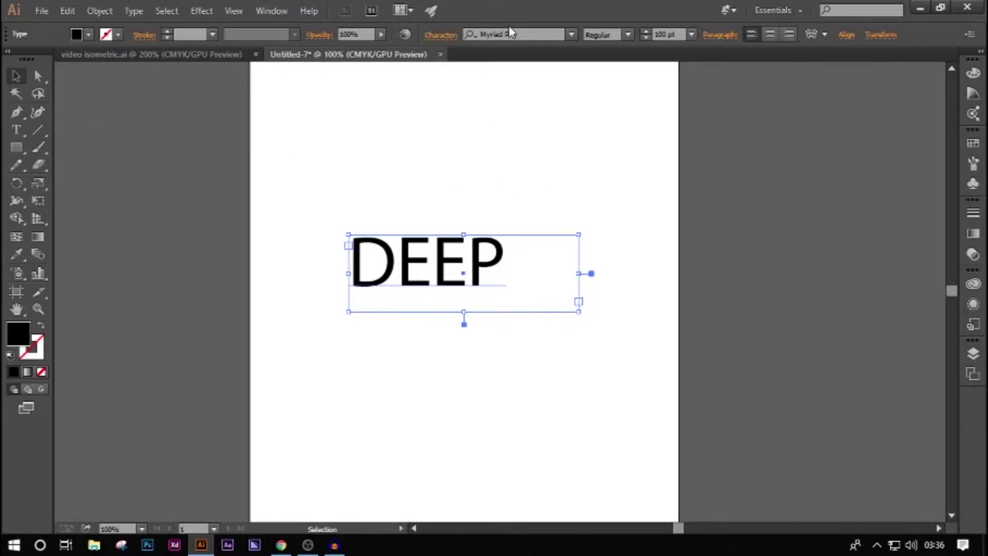
- Set the whole DEEP text to the Bold style and shift its frame slightly down and to the right
{"action": "double_click", "coordinate": [482, 265]}
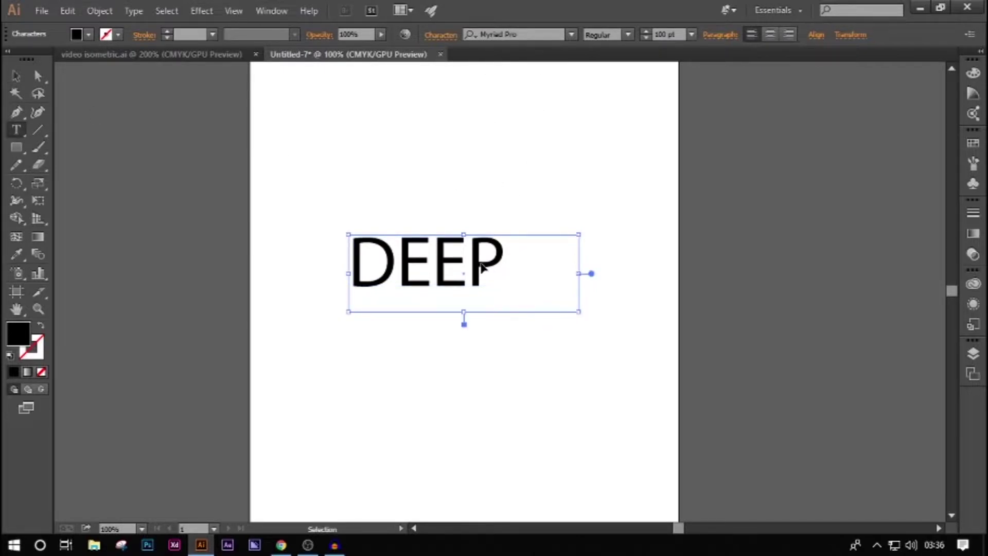
{"action": "double_click", "coordinate": [481, 263]}
{"action": "left_click", "coordinate": [626, 35]}
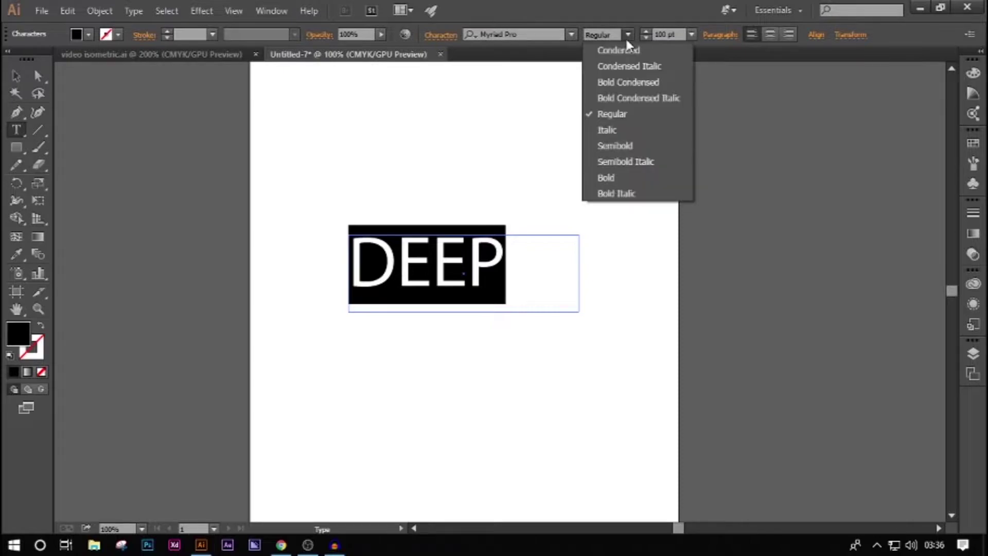
{"action": "left_click", "coordinate": [615, 174]}
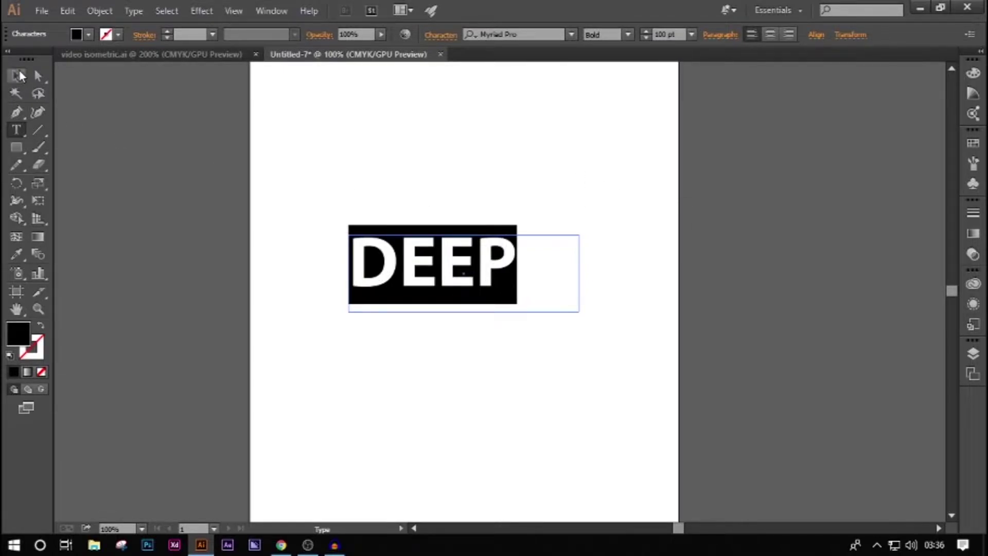
{"action": "left_click", "coordinate": [19, 76]}
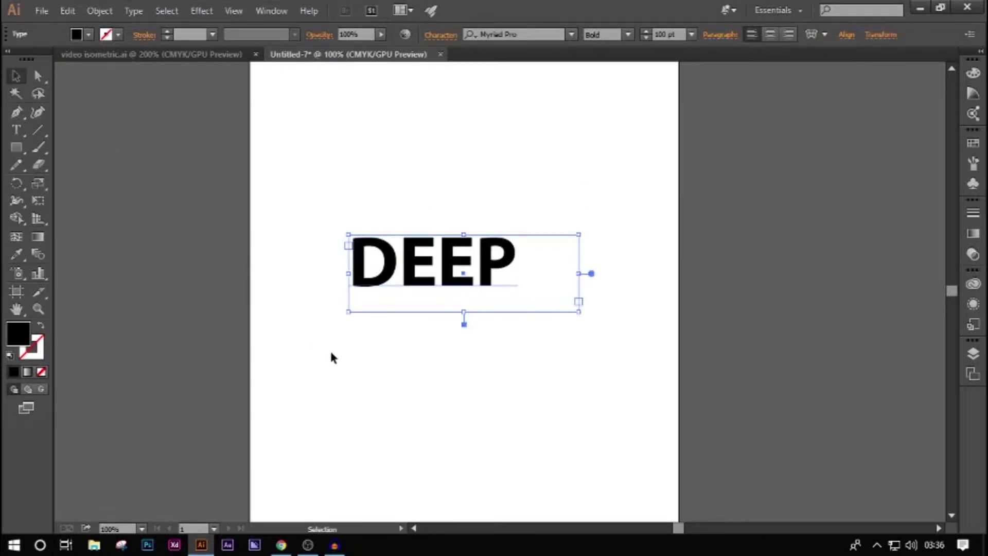
{"action": "left_click_drag", "start_coordinate": [450, 255], "coordinate": [471, 275]}
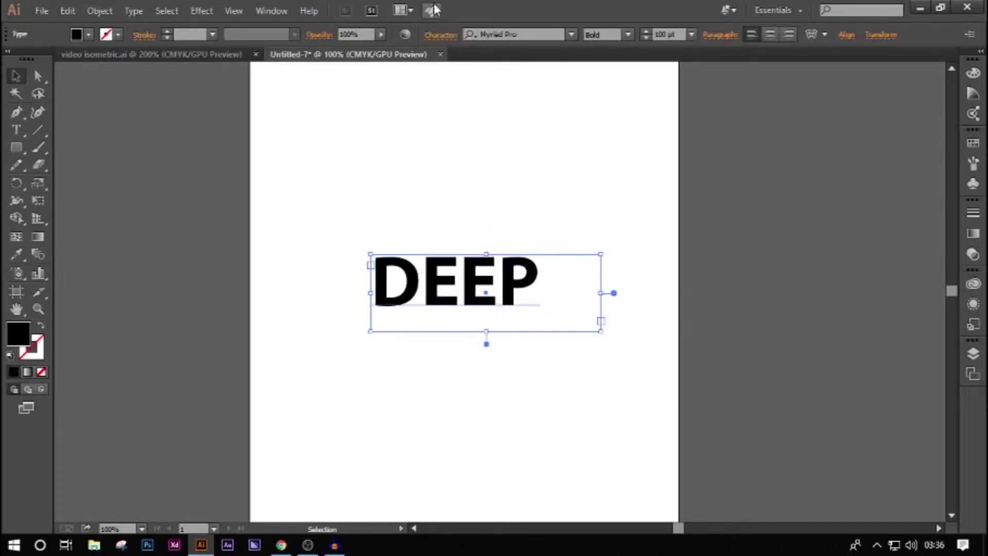
- Set the tracking of the DEEP text to 50 and deselect it
{"action": "left_click", "coordinate": [440, 36]}
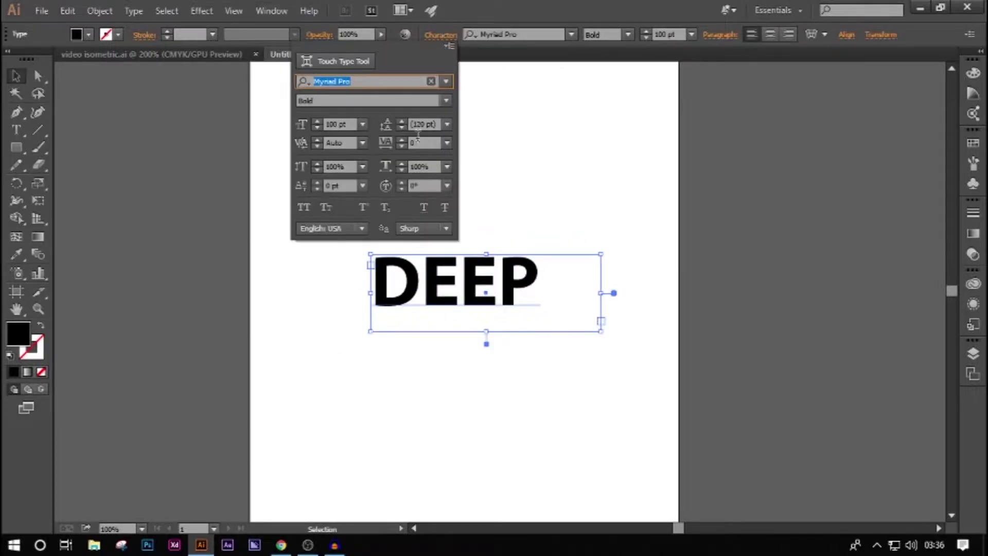
{"action": "left_click", "coordinate": [402, 140]}
{"action": "left_click", "coordinate": [401, 144]}
{"action": "type", "text": "50"}
{"action": "key", "text": "Return"}
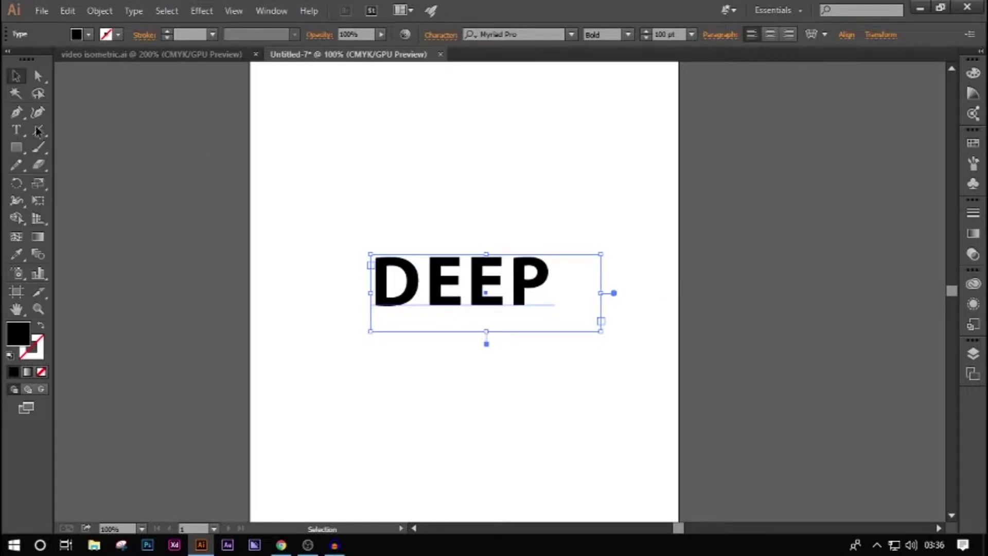
{"action": "left_click", "coordinate": [345, 283]}
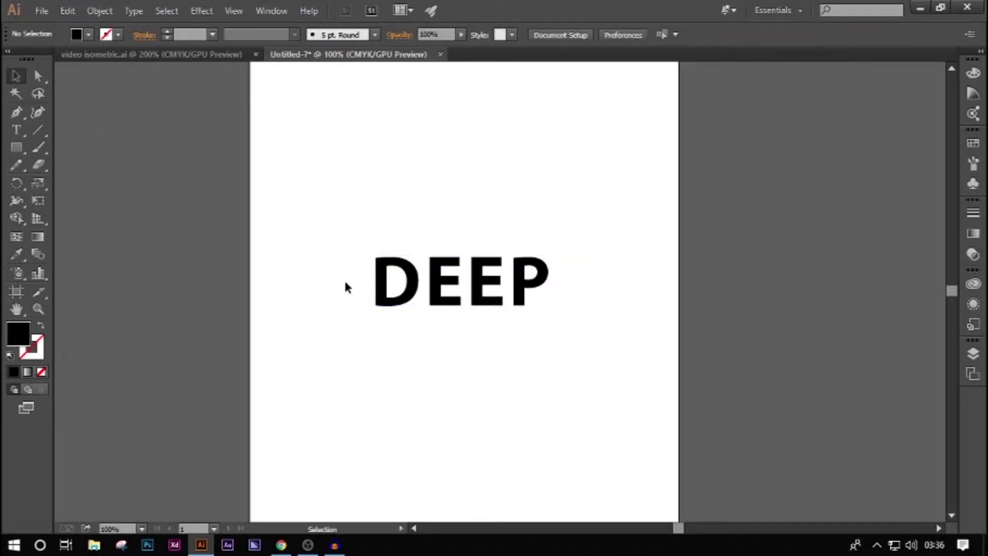
- Move the DEEP text slightly down and convert it to outlines
{"action": "mouse_move", "coordinate": [433, 292]}
{"action": "left_mouse_down"}
{"action": "mouse_move", "coordinate": [432, 315]}
{"action": "mouse_move", "coordinate": [349, 292]}
{"action": "mouse_move", "coordinate": [433, 309]}
{"action": "left_mouse_up"}
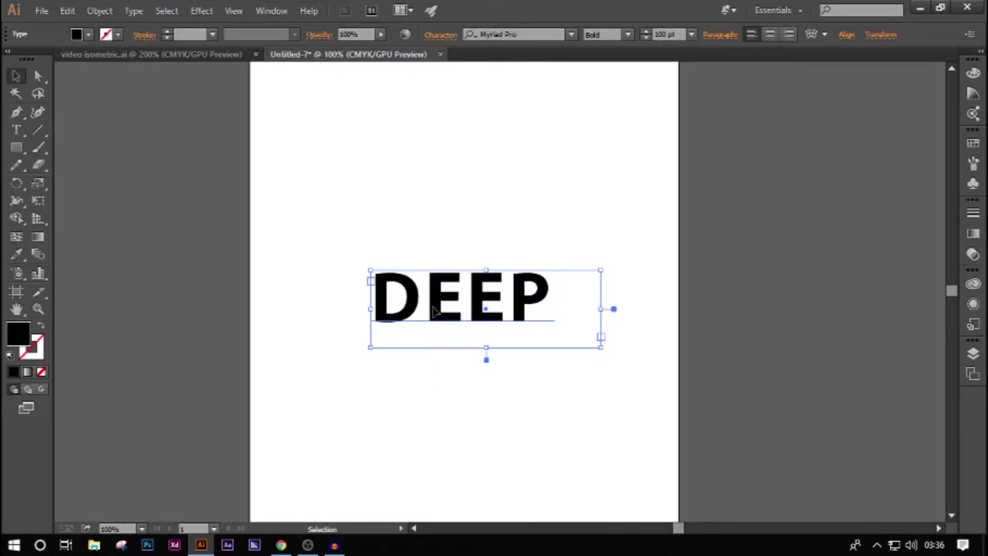
{"action": "right_click", "coordinate": [434, 310]}
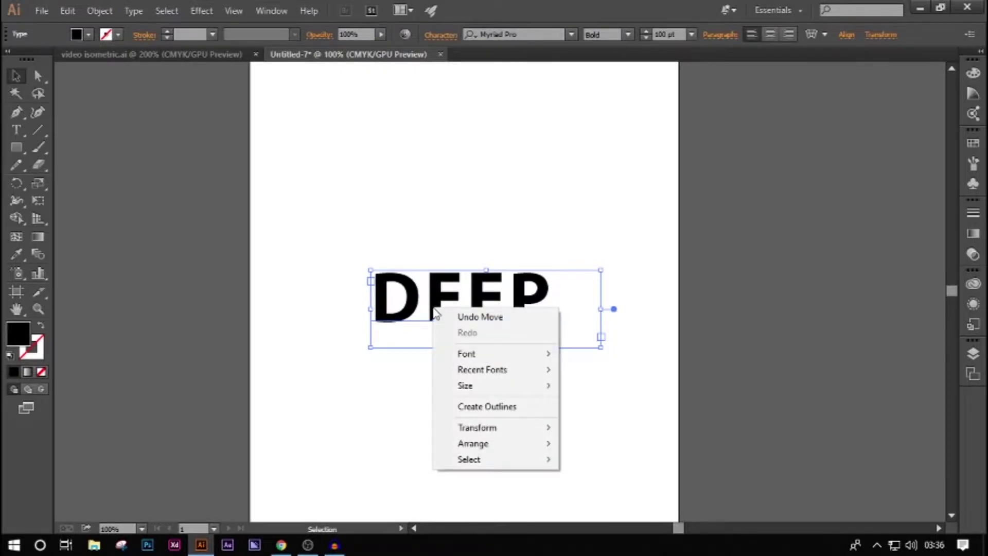
{"action": "left_click", "coordinate": [379, 384]}
{"action": "left_click", "coordinate": [438, 319]}
{"action": "right_click", "coordinate": [438, 319]}
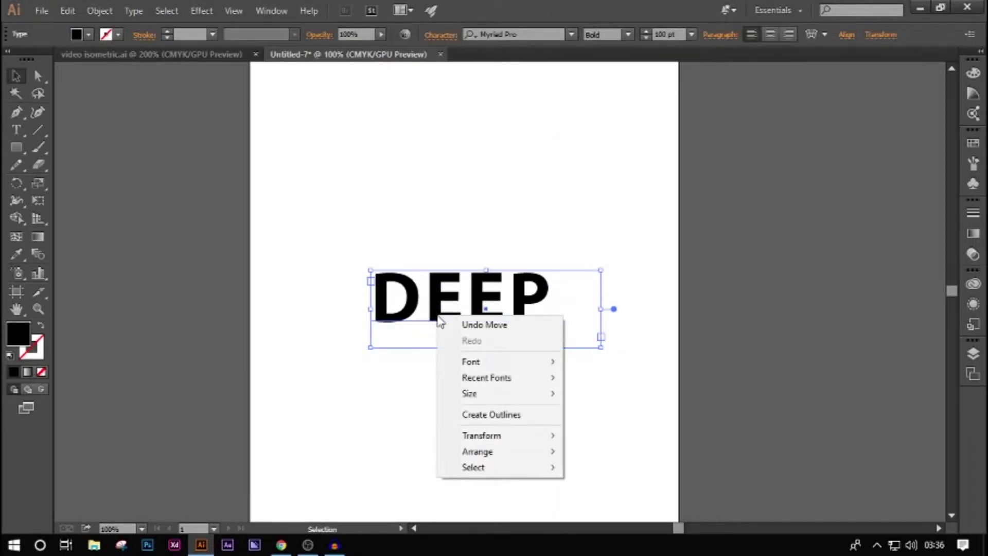
{"action": "left_click", "coordinate": [458, 412]}
{"action": "left_click", "coordinate": [396, 383]}
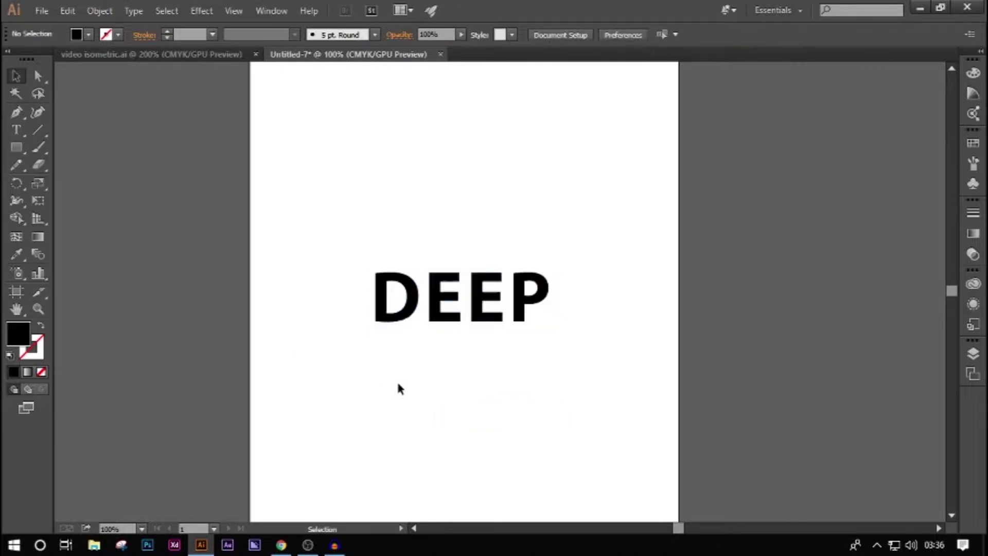
- Rotate the outlined DEEP group by 30° and reposition it slightly lower on the artboard
{"action": "left_click", "coordinate": [415, 316]}
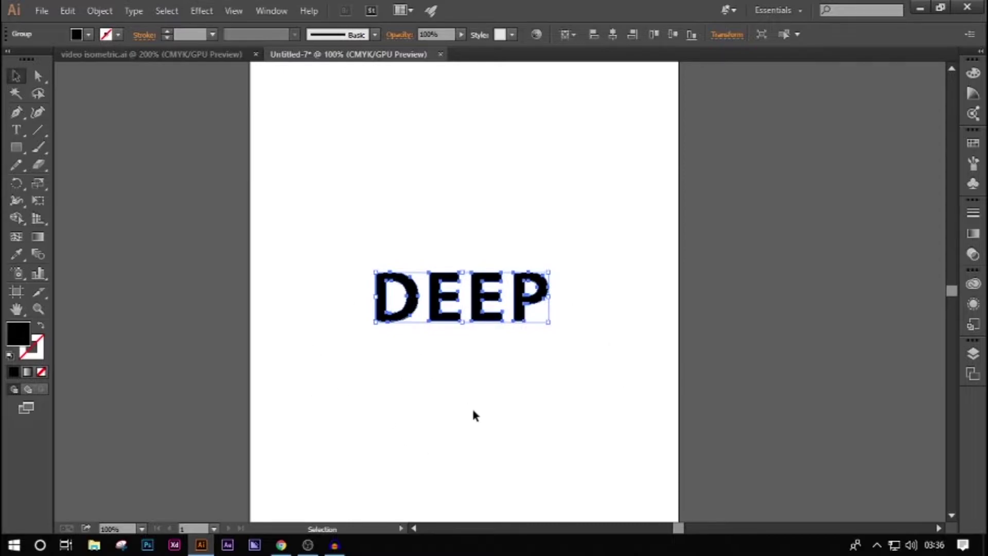
{"action": "left_click_drag", "start_coordinate": [413, 311], "coordinate": [411, 322]}
{"action": "left_click", "coordinate": [501, 396]}
{"action": "left_click", "coordinate": [525, 315]}
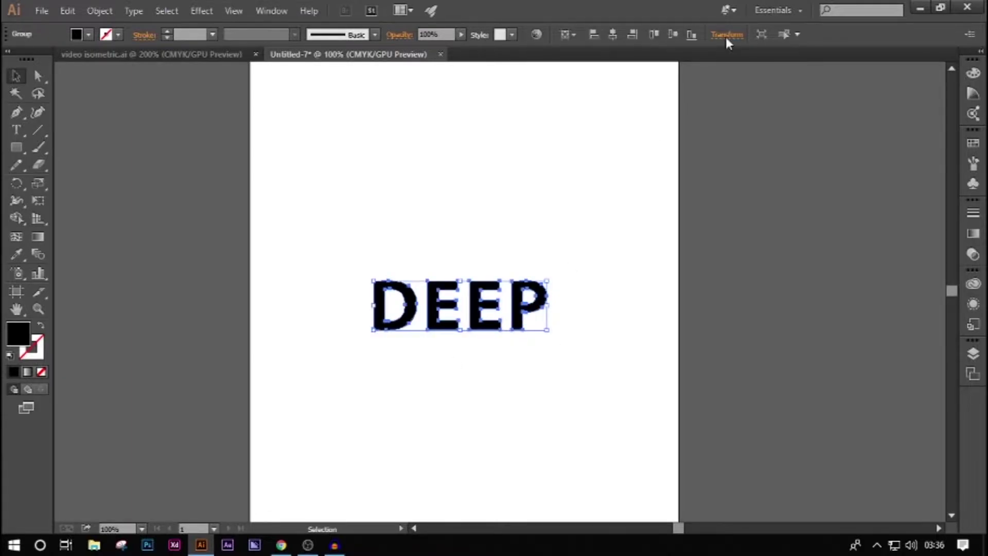
{"action": "left_click", "coordinate": [726, 38]}
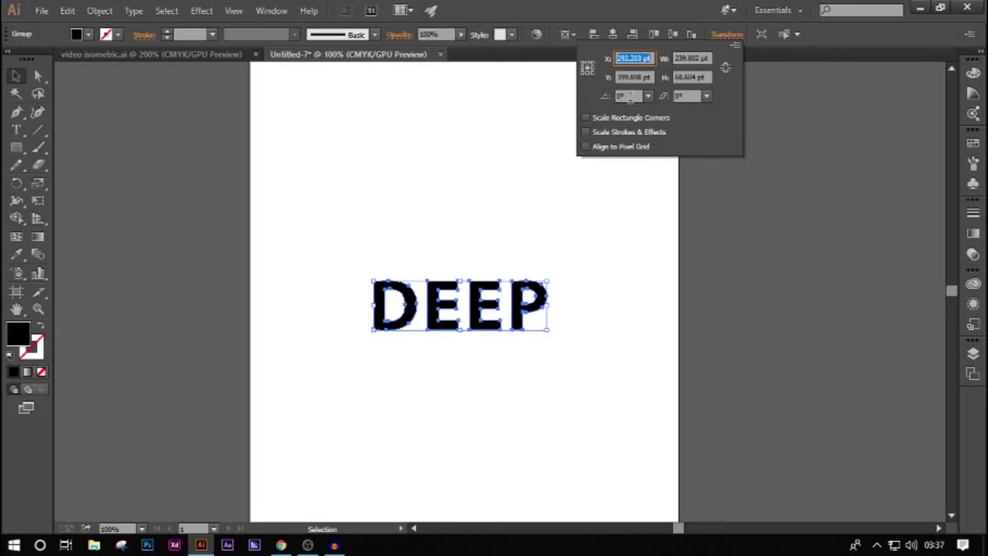
{"action": "left_click", "coordinate": [631, 97]}
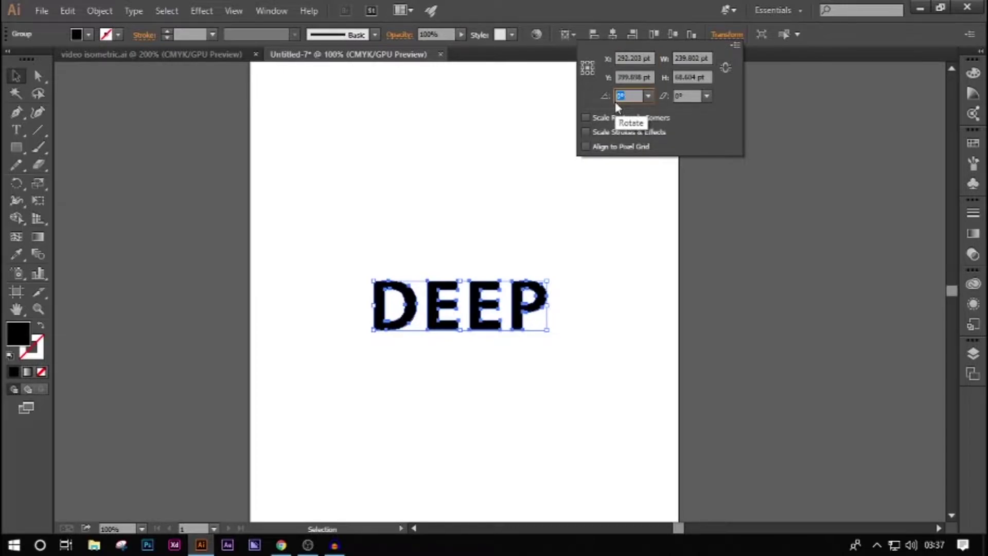
{"action": "type", "text": "30"}
{"action": "key", "text": "Return"}
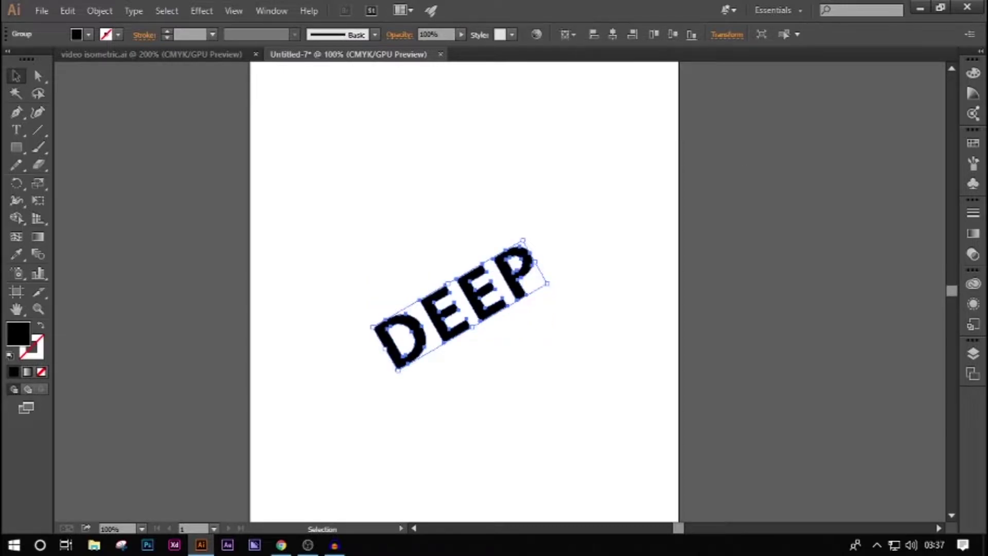
{"action": "left_click_drag", "start_coordinate": [488, 277], "coordinate": [488, 294]}
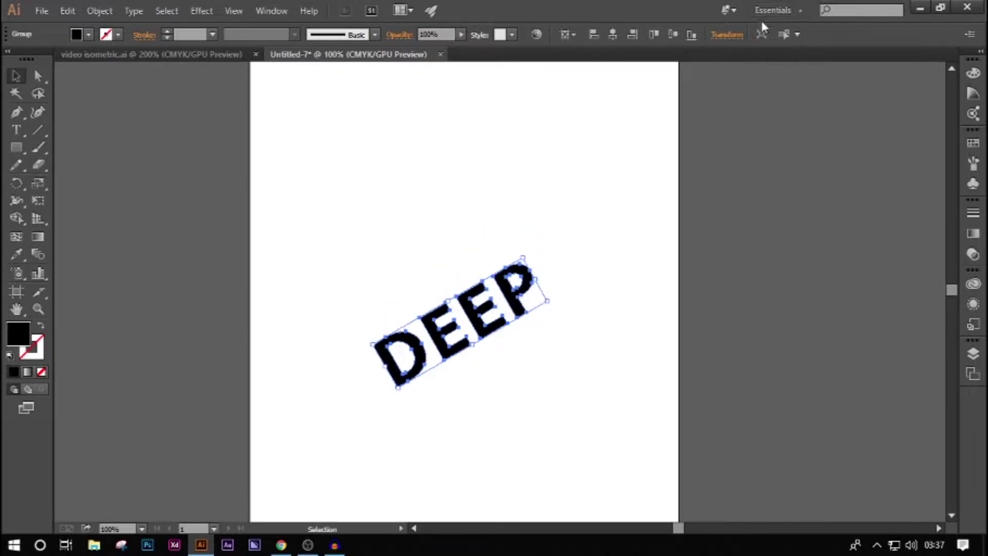
- Flatten the rotated DEEP group to half its height by entering 170.382/2 as its height
{"action": "left_click", "coordinate": [737, 36]}
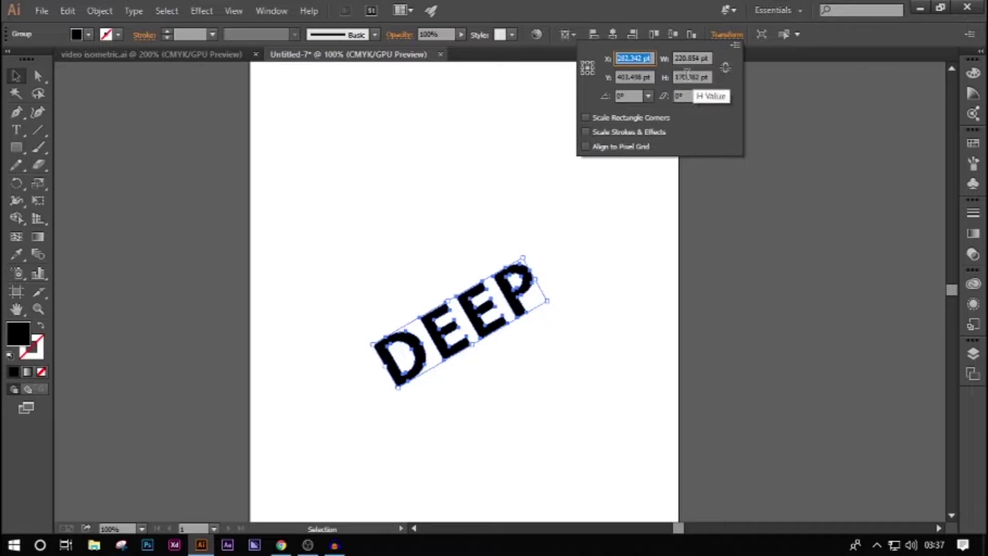
{"action": "left_click", "coordinate": [712, 78]}
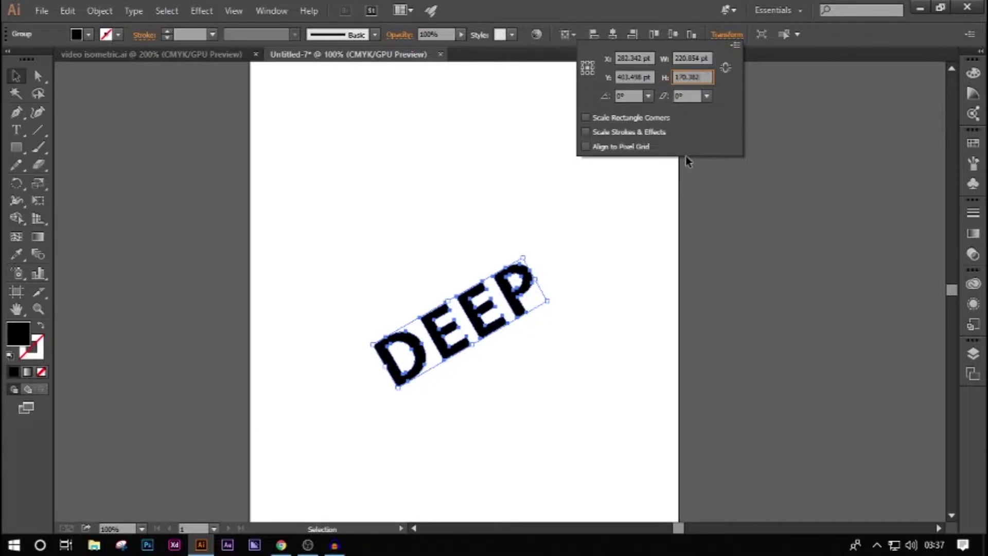
{"action": "type", "text": "/2"}
{"action": "key", "text": "Return"}
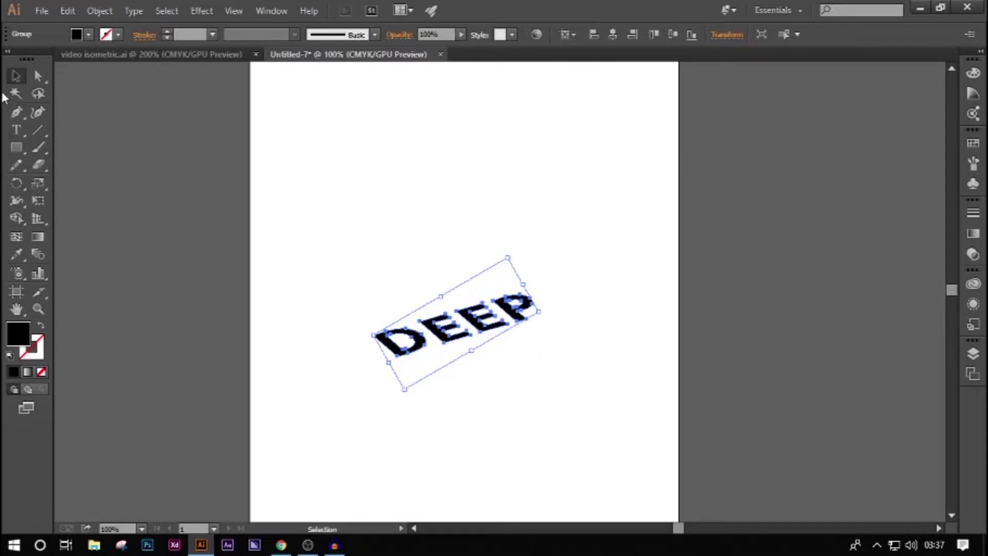
{"action": "left_click", "coordinate": [366, 154]}
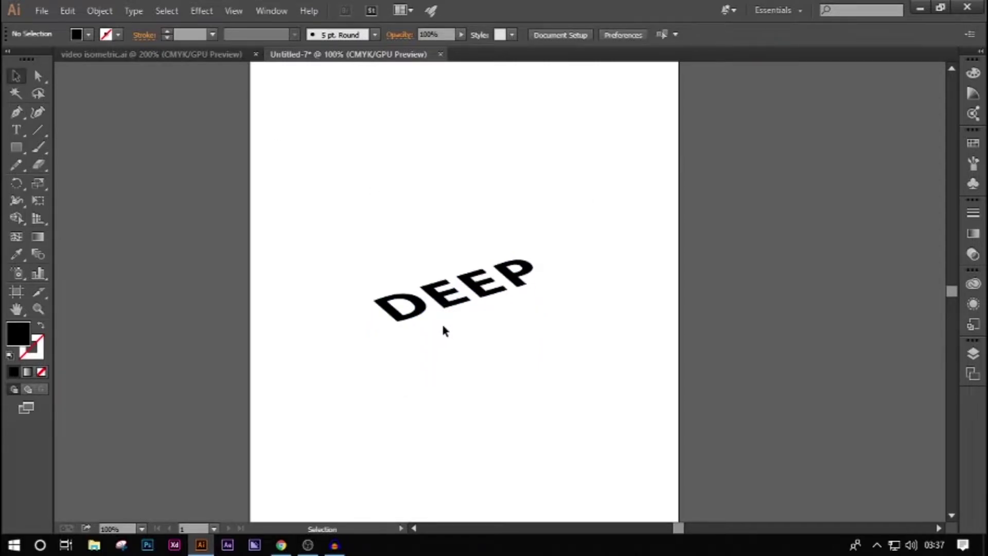
- Ungroup the flattened DEEP lettering into separate letters and deselect them
{"action": "left_click", "coordinate": [448, 304]}
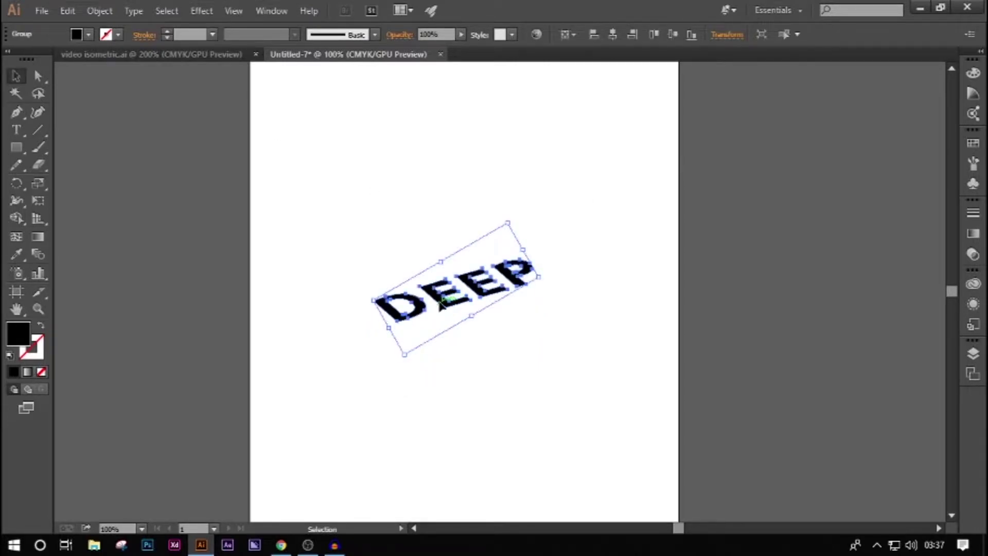
{"action": "right_click", "coordinate": [440, 300]}
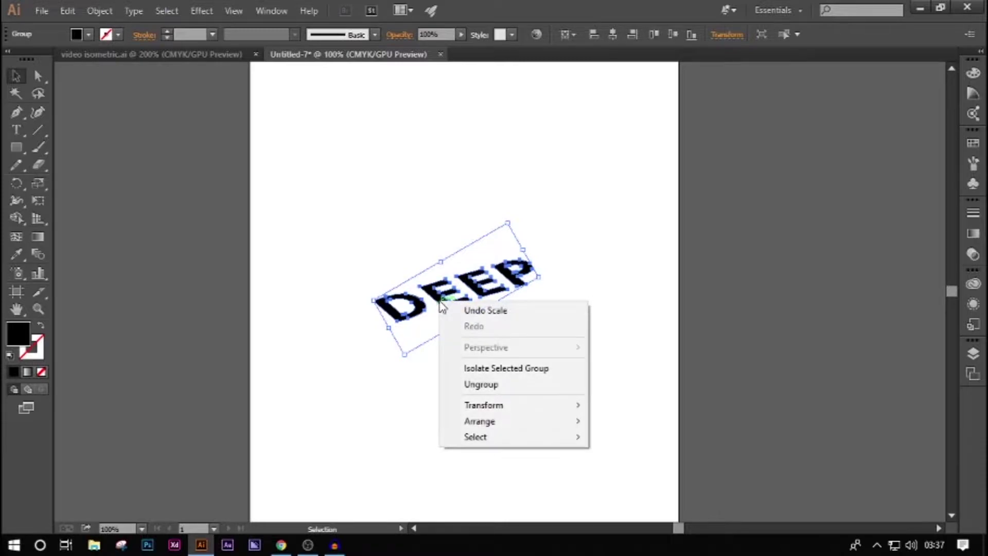
{"action": "left_click", "coordinate": [493, 385]}
{"action": "left_click", "coordinate": [563, 290]}
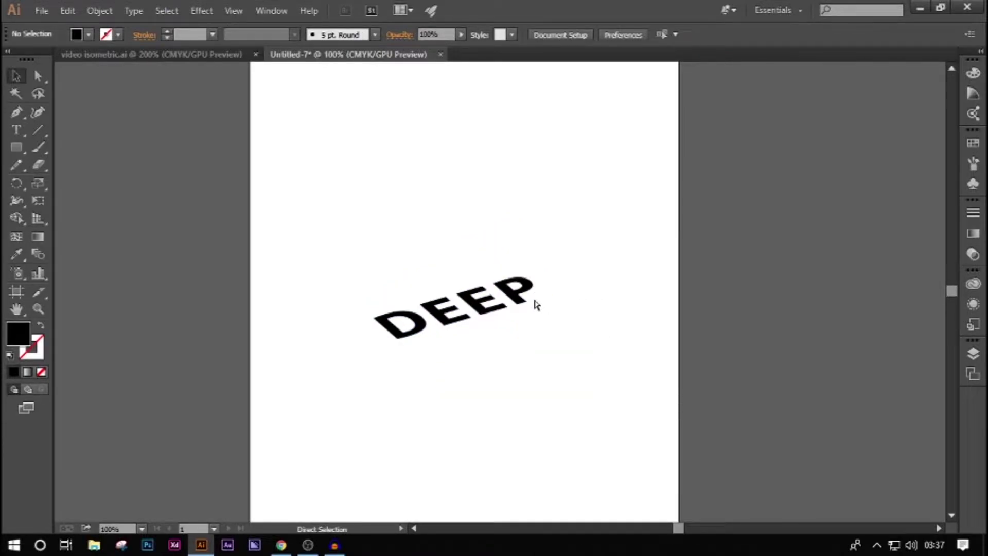
- Undo the ungrouping, flattening, rotation and outlining to return to the editable, horizontal DEEP text
{"action": "key", "text": "ctrl+z"}
{"action": "key", "text": "ctrl+z"}
{"action": "key", "text": "ctrl+z"}
{"action": "key", "text": "ctrl+z"}
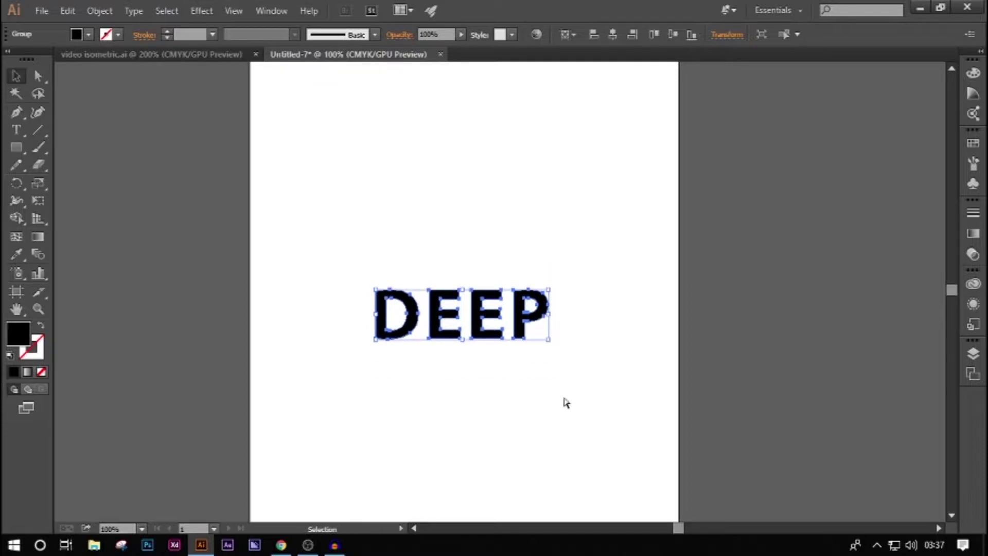
{"action": "left_click", "coordinate": [525, 411]}
- Rotate the live DEEP text by 30°
{"action": "left_click", "coordinate": [489, 338]}
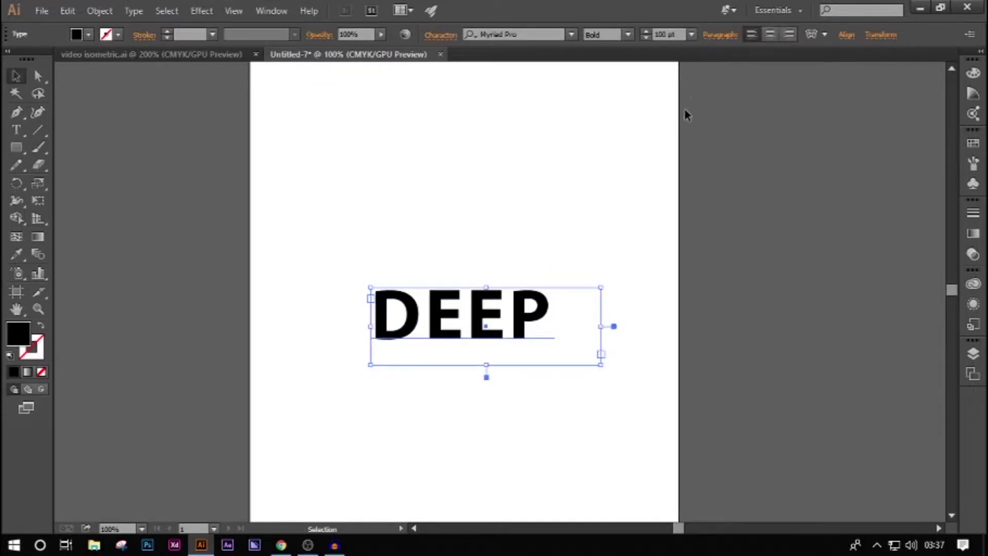
{"action": "left_click", "coordinate": [865, 34]}
{"action": "left_click", "coordinate": [782, 96]}
{"action": "type", "text": "30"}
{"action": "key", "text": "Return"}
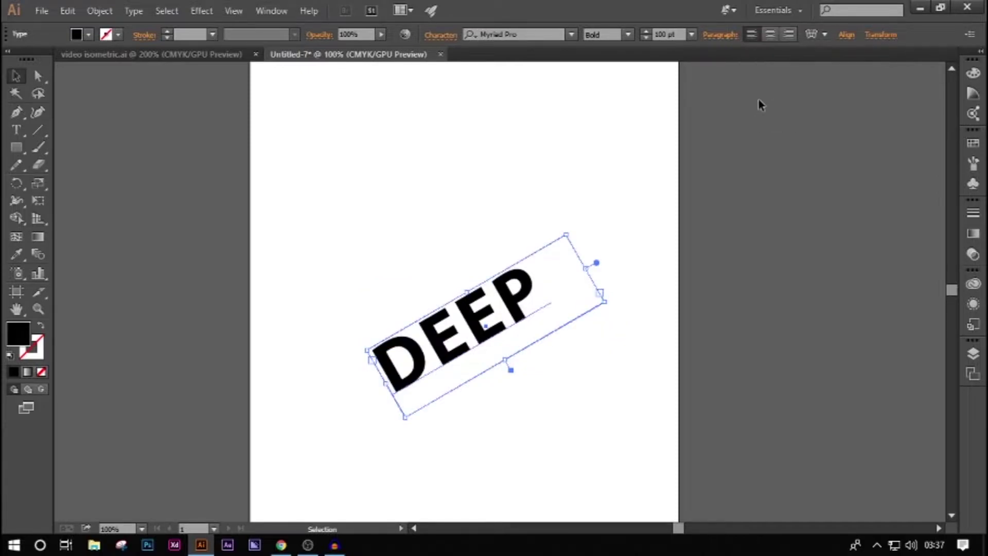
- Convert the rotated DEEP text to outlines
{"action": "scroll", "coordinate": [760, 102], "scroll_direction": "down", "scroll_amount": 2}
{"action": "right_click", "coordinate": [504, 262]}
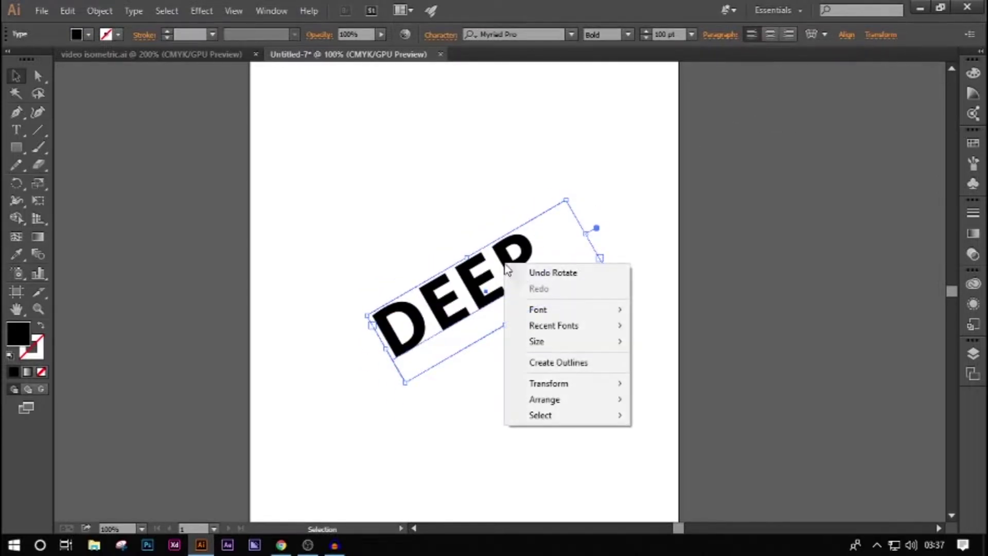
{"action": "left_click", "coordinate": [539, 366]}
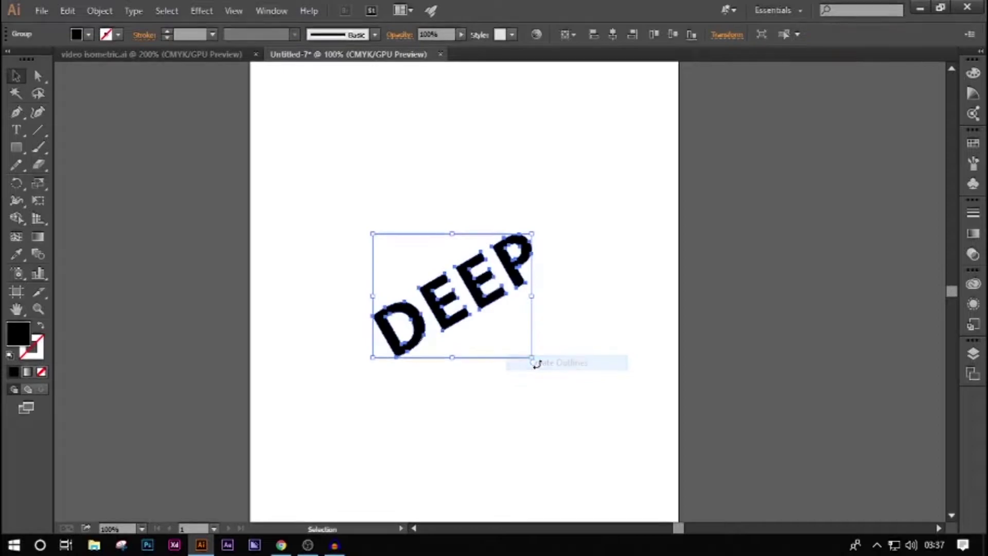
- Flatten the outlined DEEP group to half its height by entering 170.382/2 as its height, and deselect it
{"action": "left_click", "coordinate": [727, 35]}
{"action": "left_click", "coordinate": [709, 77]}
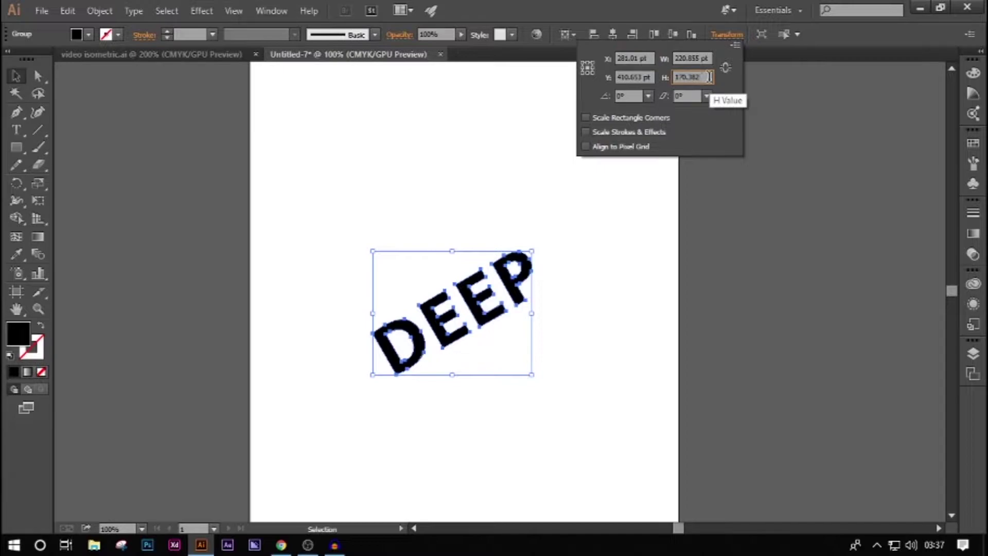
{"action": "type", "text": "/2"}
{"action": "key", "text": "Return"}
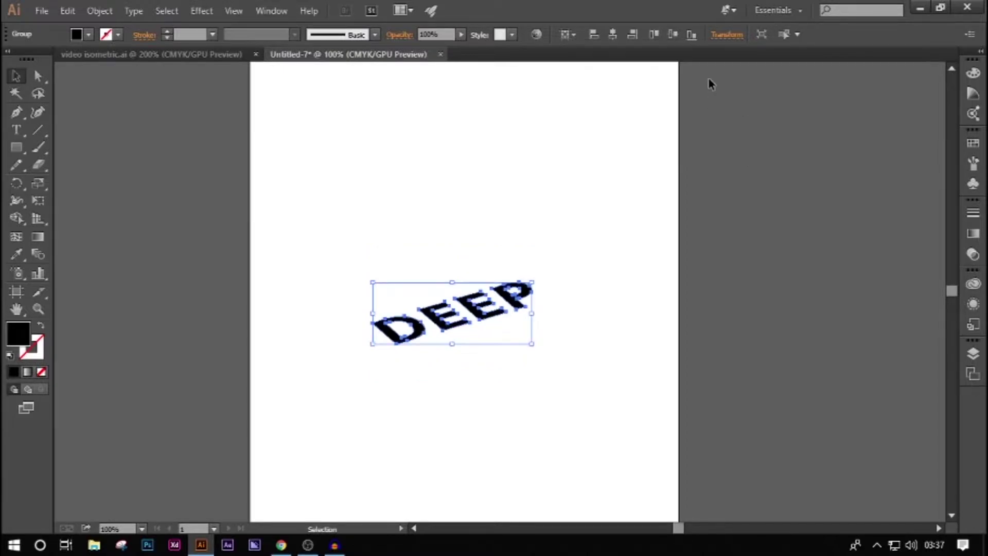
{"action": "left_click", "coordinate": [329, 182]}
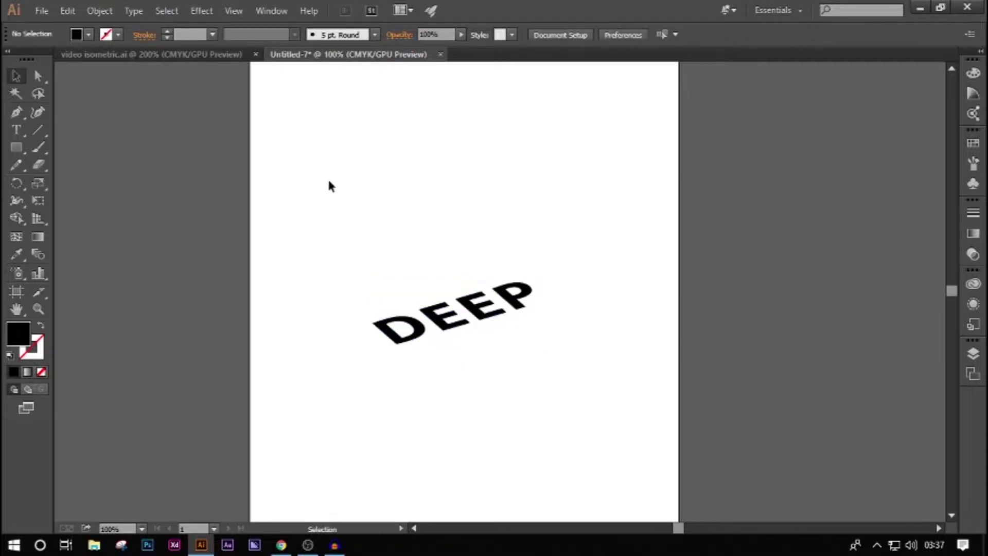
- Move the flattened DEEP group slightly up and enlarge it proportionally to span most of the artboard's width
{"action": "left_click_drag", "start_coordinate": [436, 313], "coordinate": [436, 291]}
{"action": "left_click_drag", "start_coordinate": [535, 258], "coordinate": [619, 189]}
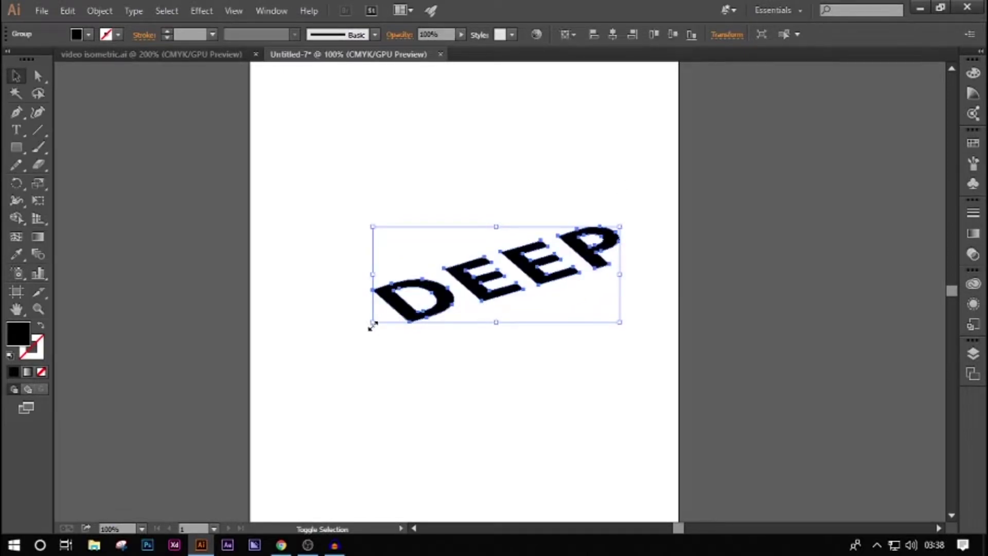
{"action": "left_click_drag", "start_coordinate": [373, 323], "coordinate": [314, 376]}
{"action": "left_click", "coordinate": [475, 406]}
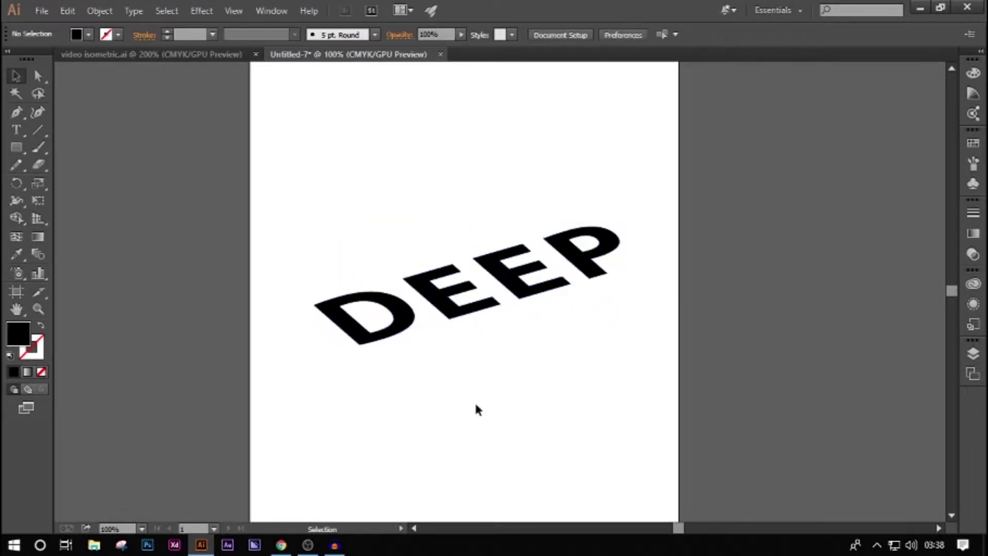
- With the Pen tool, draw a vertical line from the upper-left corner of the D's counter down to its outer left edge
{"action": "scroll", "coordinate": [475, 401], "scroll_direction": "up", "scroll_amount": 3}
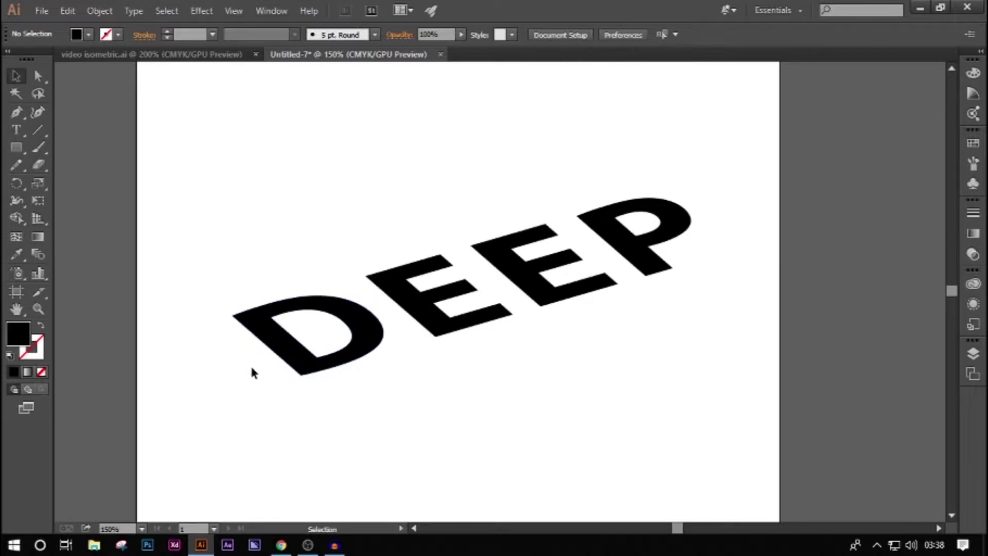
{"action": "left_click", "coordinate": [12, 113]}
{"action": "scroll", "coordinate": [242, 347], "scroll_direction": "up", "scroll_amount": 1}
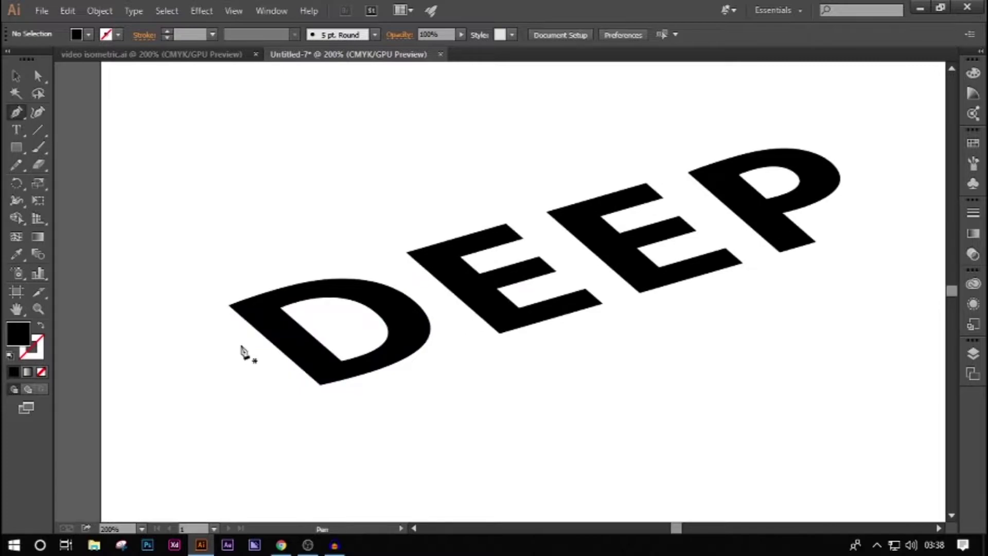
{"action": "scroll", "coordinate": [242, 347], "scroll_direction": "up", "scroll_amount": 1}
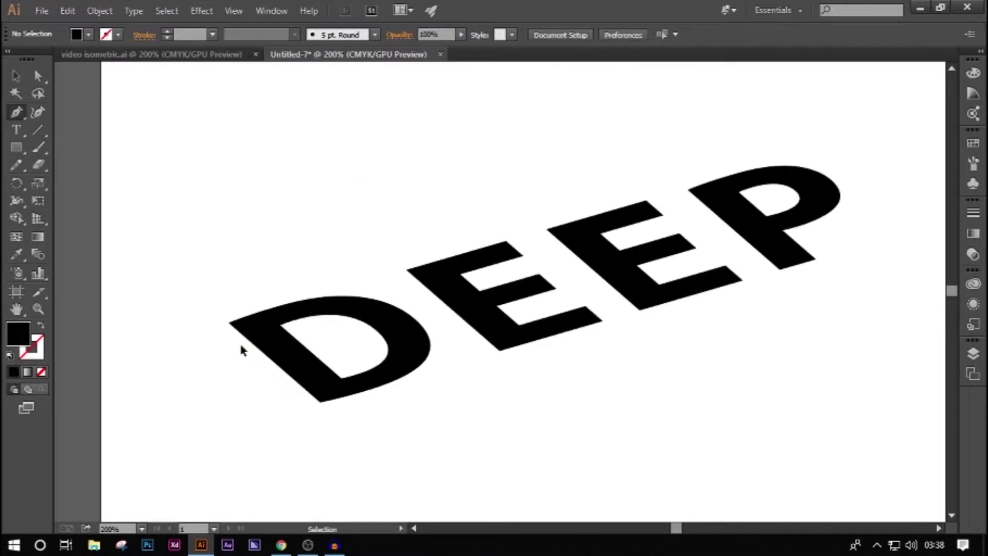
{"action": "scroll", "coordinate": [241, 350], "scroll_direction": "right", "scroll_amount": 2}
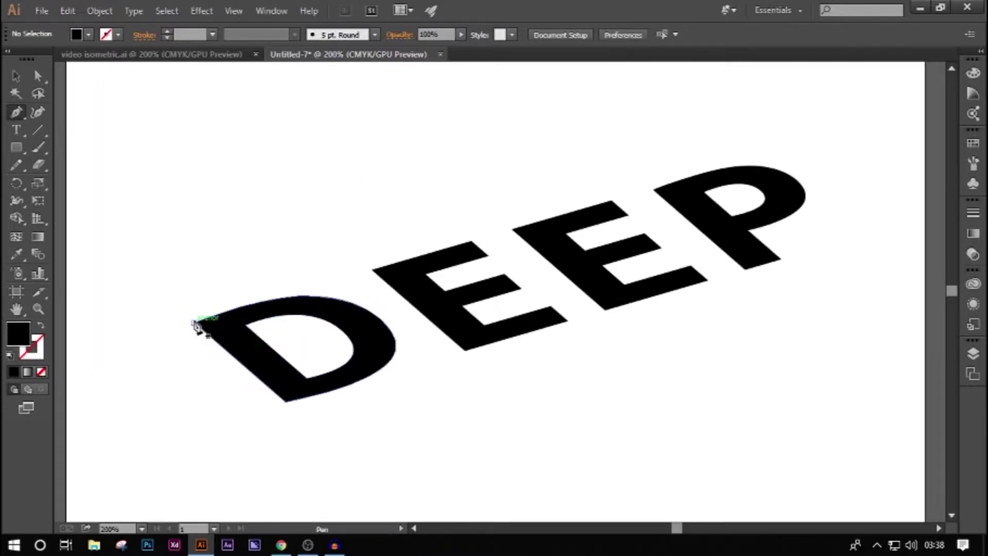
{"action": "scroll", "coordinate": [265, 344], "scroll_direction": "up", "scroll_amount": 3}
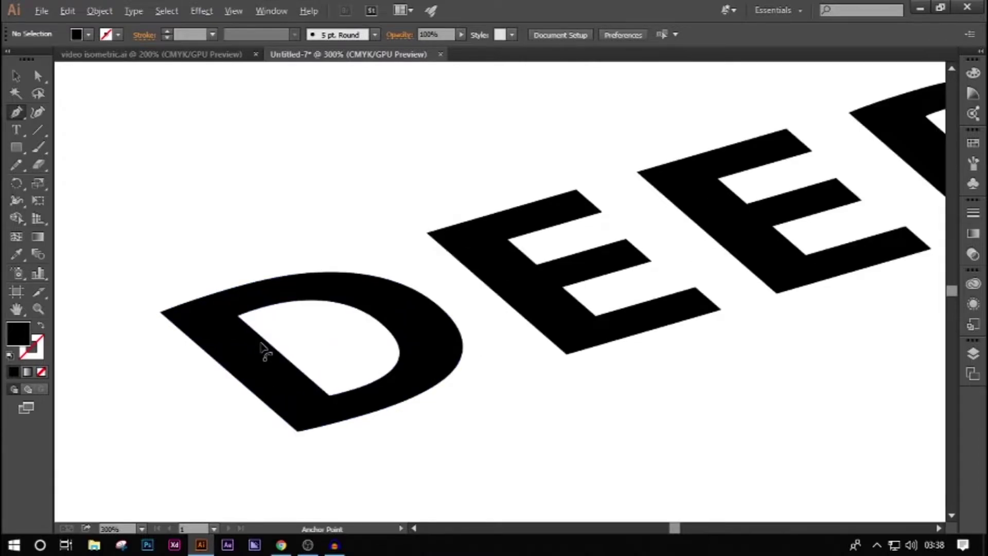
{"action": "scroll", "coordinate": [260, 352], "scroll_direction": "up", "scroll_amount": 1}
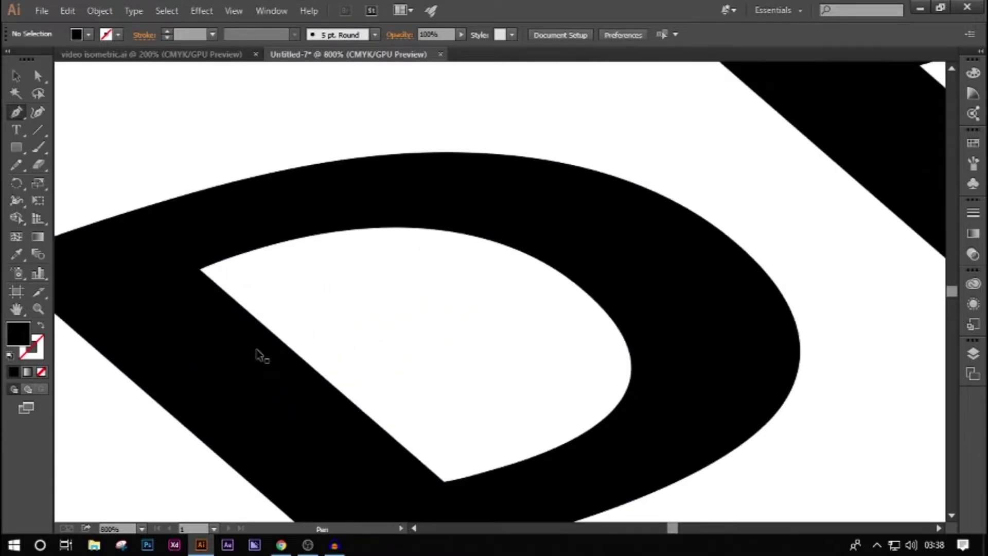
{"action": "scroll", "coordinate": [261, 353], "scroll_direction": "left", "scroll_amount": 1}
{"action": "scroll", "coordinate": [263, 350], "scroll_direction": "down", "scroll_amount": 2}
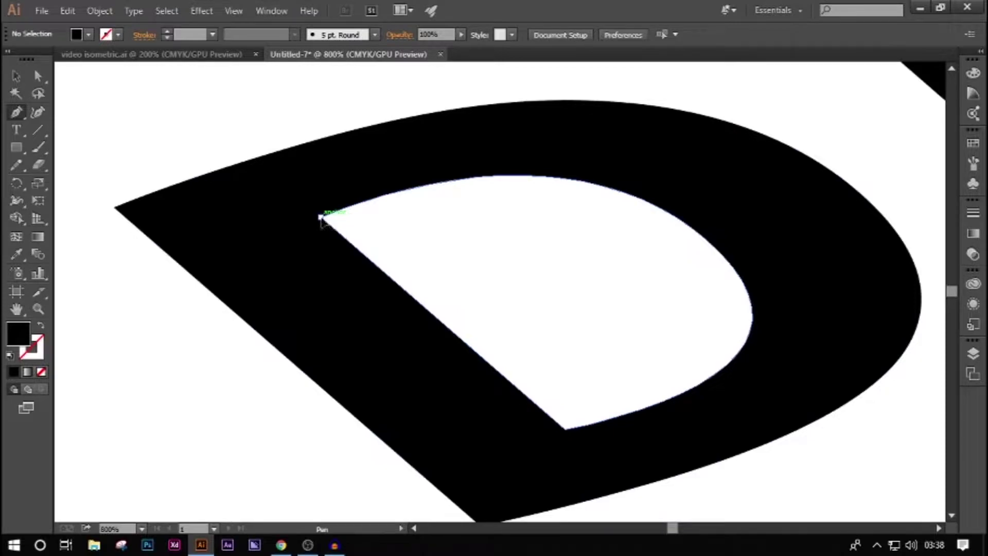
{"action": "left_click", "coordinate": [320, 216]}
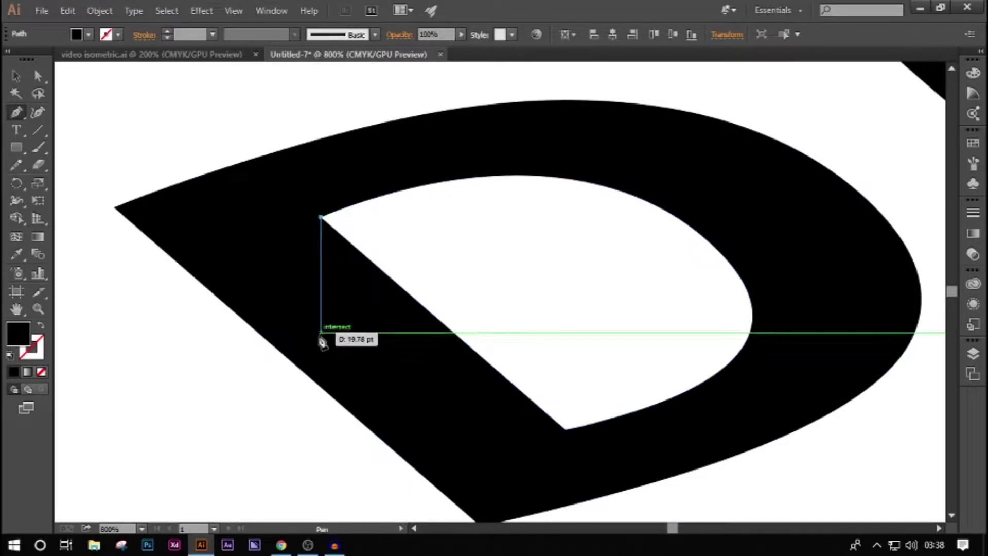
{"action": "left_click", "coordinate": [321, 386]}
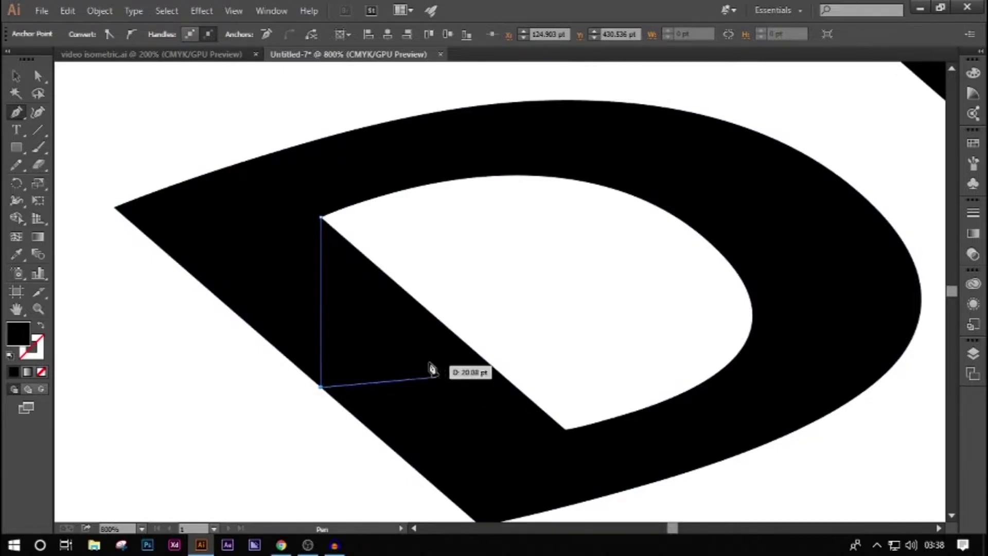
{"action": "left_click_drag", "start_coordinate": [409, 422], "coordinate": [416, 370]}
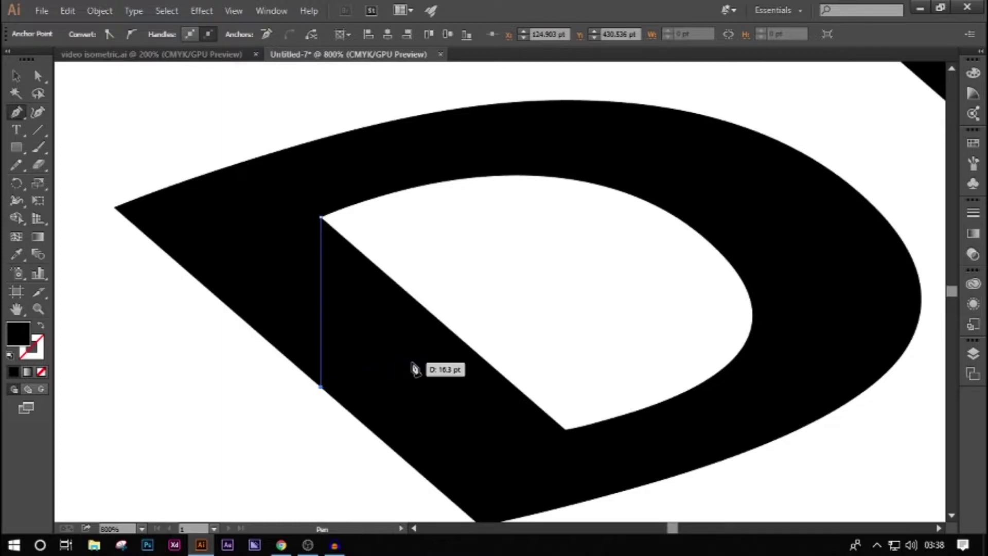
- Draw vertical lines from the lower corner and the rightmost point of the D's counter down to its outer bottom edge
{"action": "scroll", "coordinate": [415, 370], "scroll_direction": "down", "scroll_amount": 3}
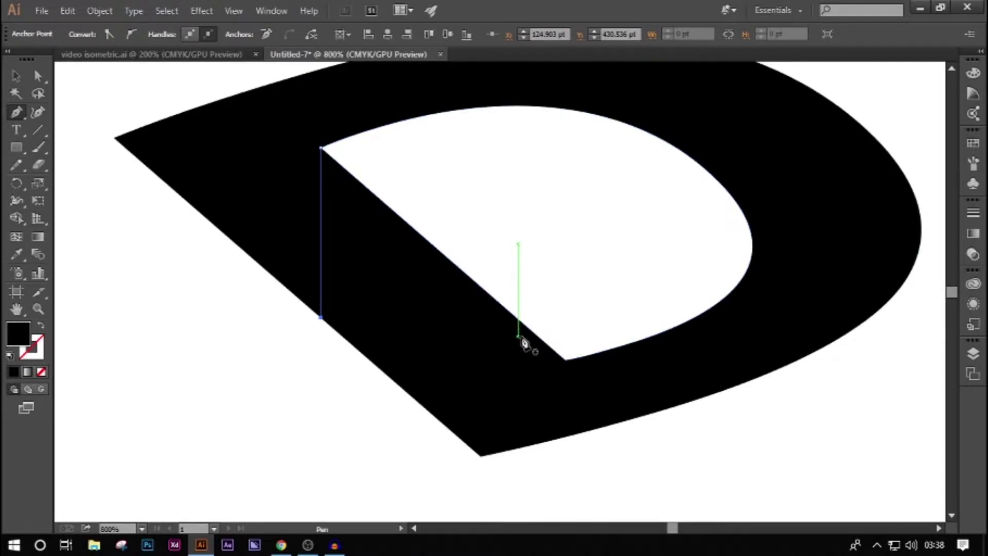
{"action": "left_click", "coordinate": [566, 361]}
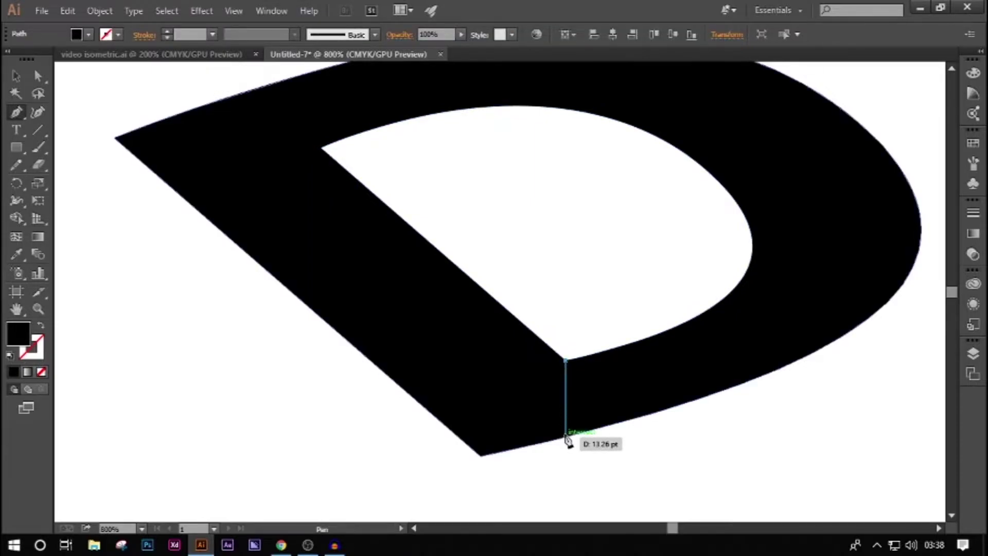
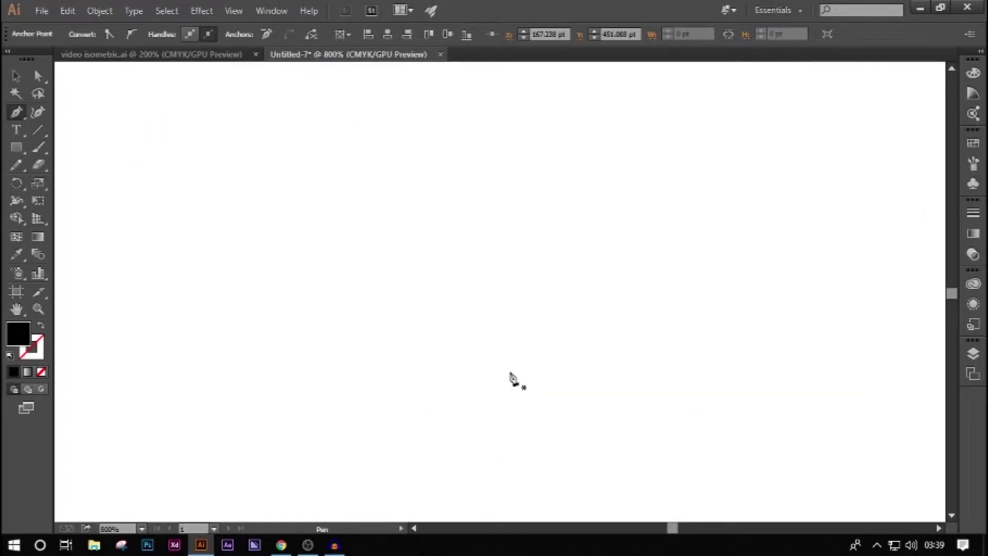
{"action": "scroll", "coordinate": [512, 379], "scroll_direction": "right", "scroll_amount": 5}
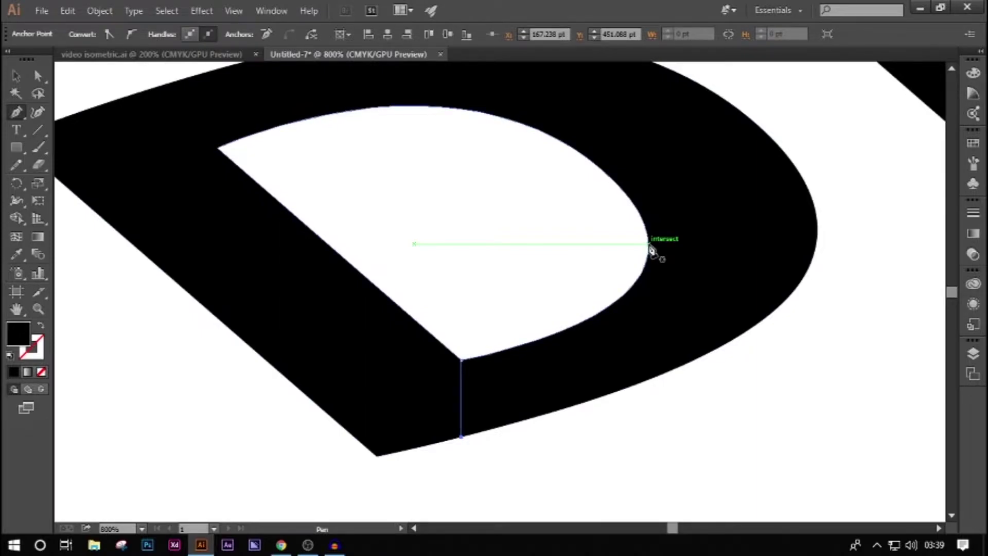
{"action": "left_click", "coordinate": [649, 244]}
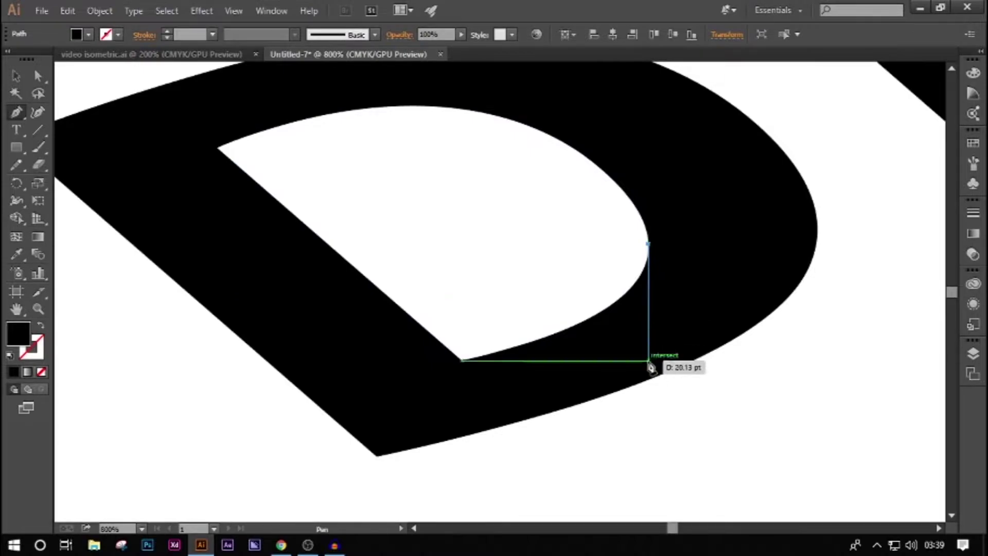
{"action": "left_click", "coordinate": [650, 383]}
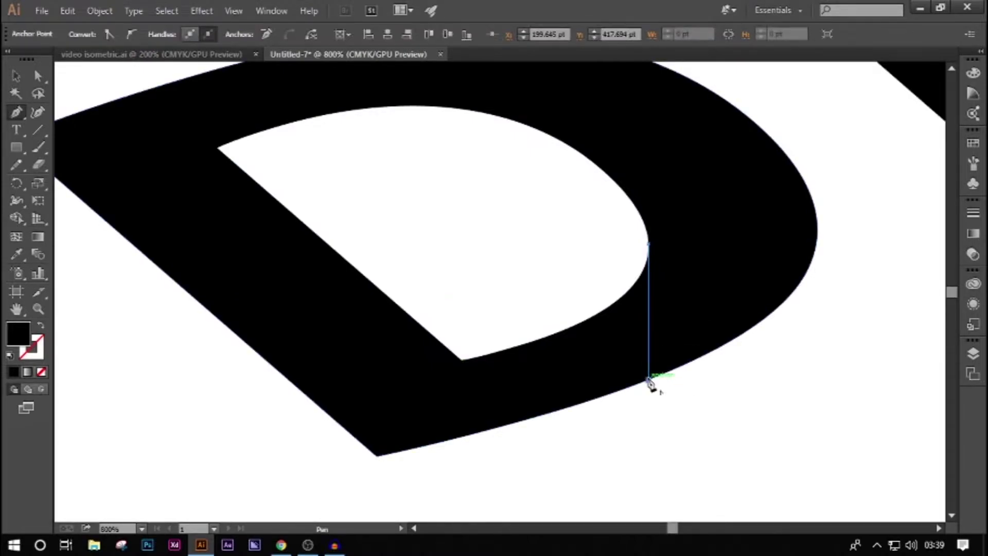
- Draw a vertical line from the inner corner under the first E's top arm down to the letter's outer left edge
{"action": "scroll", "coordinate": [656, 325], "scroll_direction": "up", "scroll_amount": 1}
{"action": "scroll", "coordinate": [656, 326], "scroll_direction": "up", "scroll_amount": 1}
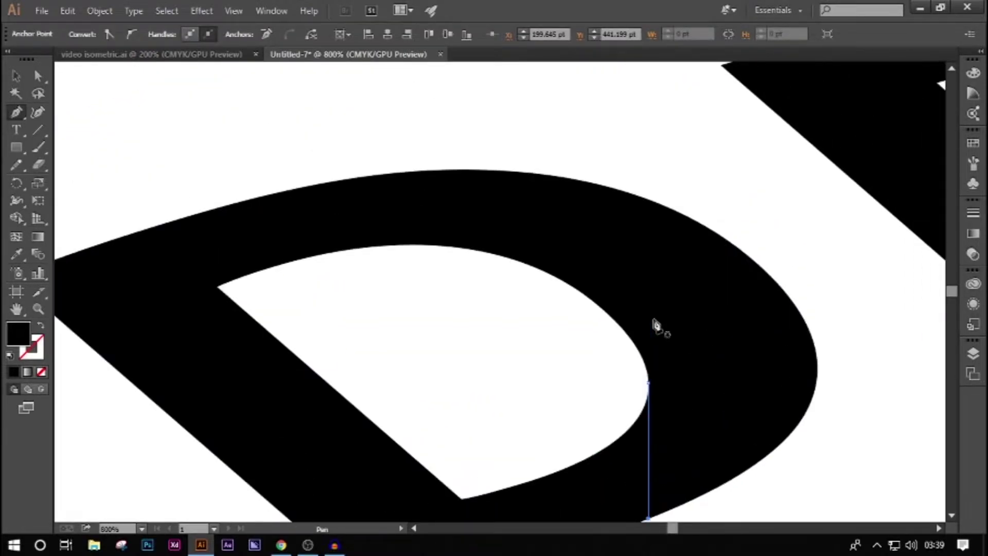
{"action": "scroll", "coordinate": [649, 322], "scroll_direction": "down", "scroll_amount": 4}
{"action": "scroll", "coordinate": [649, 319], "scroll_direction": "right", "scroll_amount": 1}
{"action": "scroll", "coordinate": [649, 314], "scroll_direction": "right", "scroll_amount": 3}
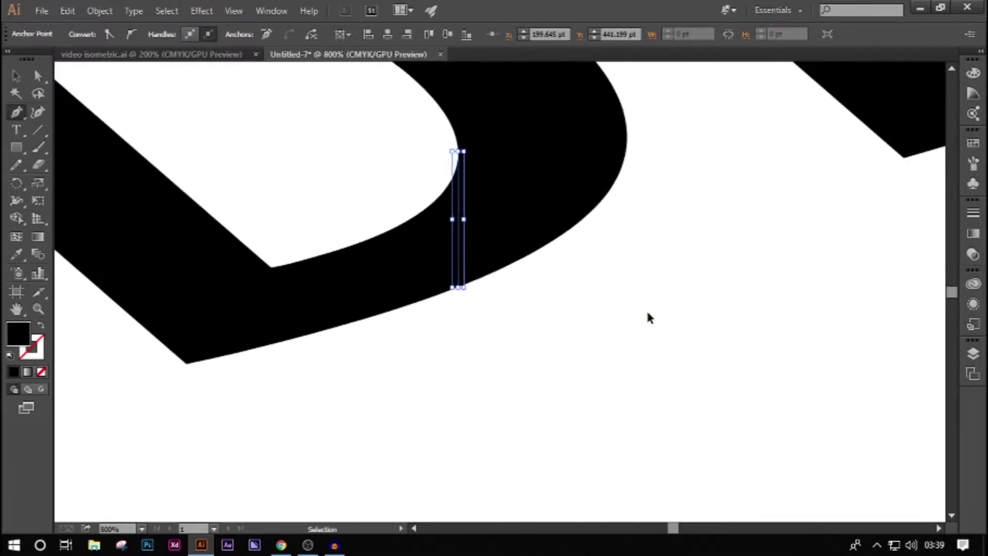
{"action": "scroll", "coordinate": [649, 314], "scroll_direction": "down", "scroll_amount": 3}
{"action": "scroll", "coordinate": [649, 316], "scroll_direction": "right", "scroll_amount": 3}
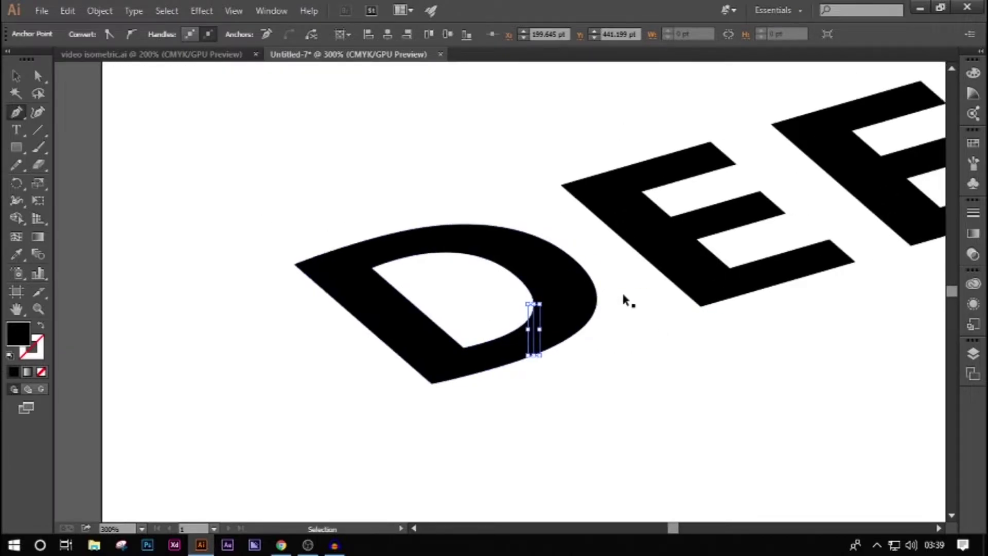
{"action": "scroll", "coordinate": [604, 230], "scroll_direction": "up", "scroll_amount": 4}
{"action": "scroll", "coordinate": [603, 230], "scroll_direction": "down", "scroll_amount": 2}
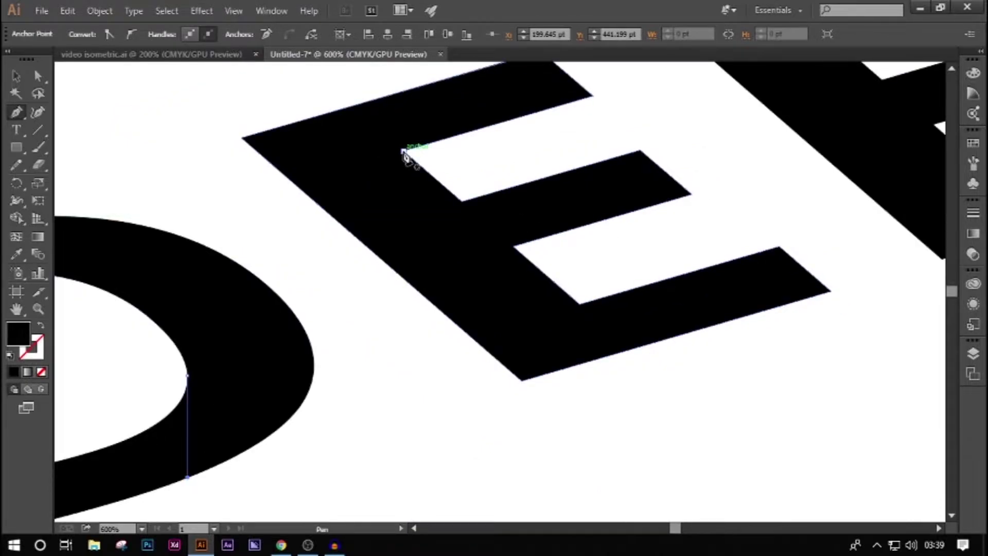
{"action": "left_click", "coordinate": [404, 151]}
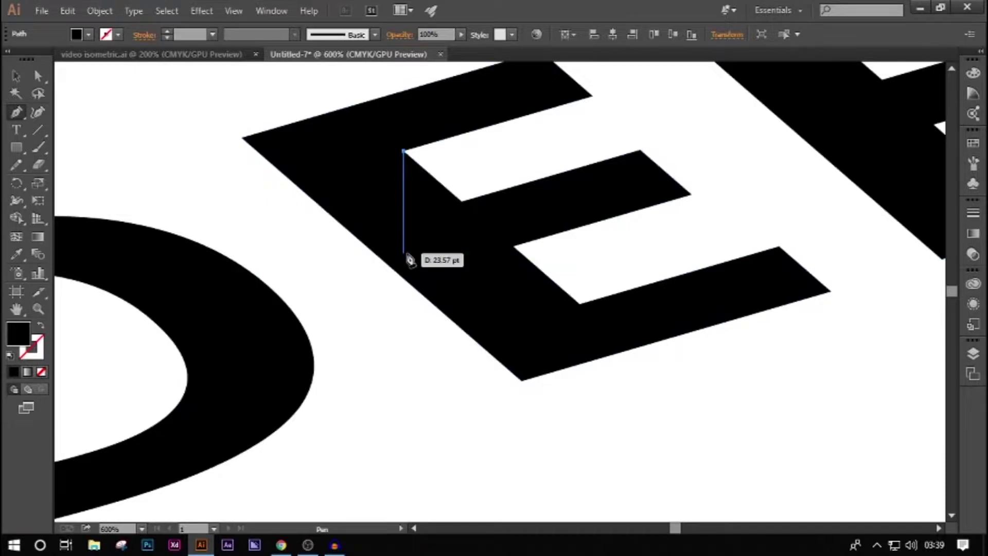
{"action": "left_click", "coordinate": [406, 283]}
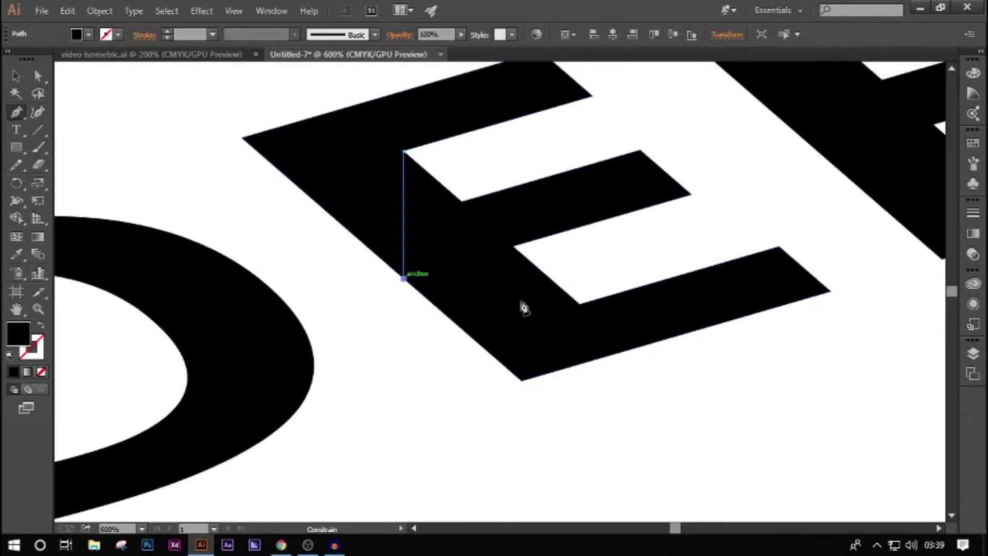
- Draw vertical lines from the first E's three remaining inner corners, two down to its outer left edge and the lowest to its bottom edge
{"action": "left_click", "coordinate": [462, 201]}
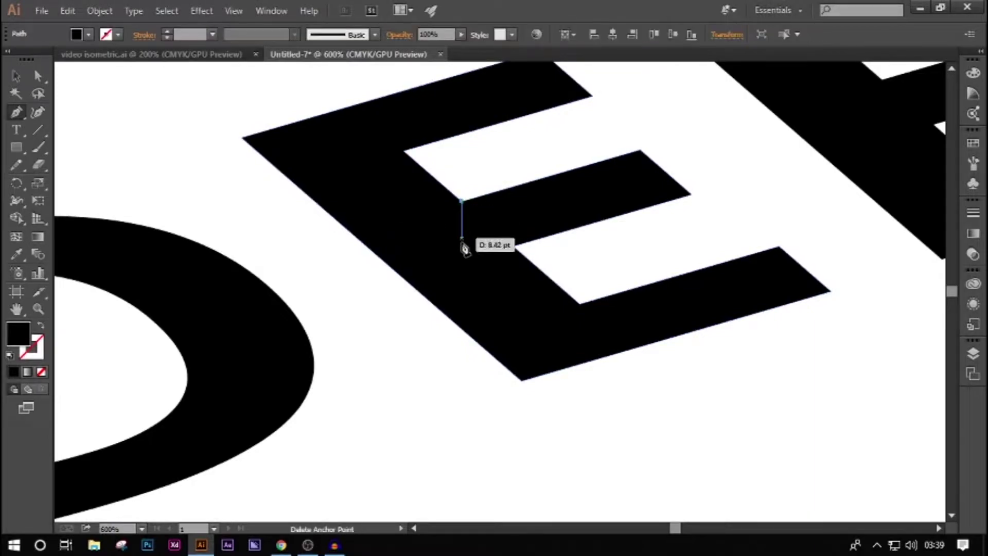
{"action": "left_click", "coordinate": [462, 329]}
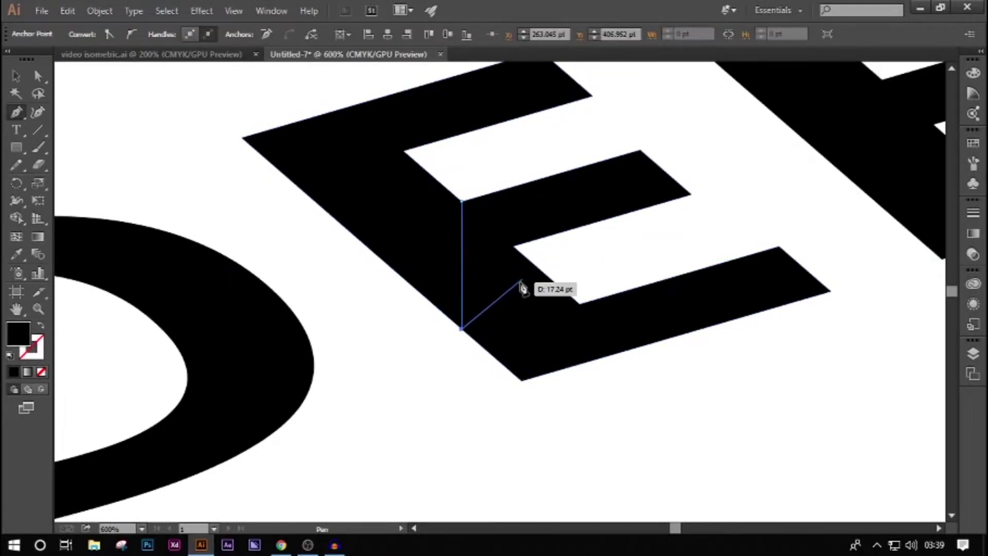
{"action": "left_click", "coordinate": [513, 247]}
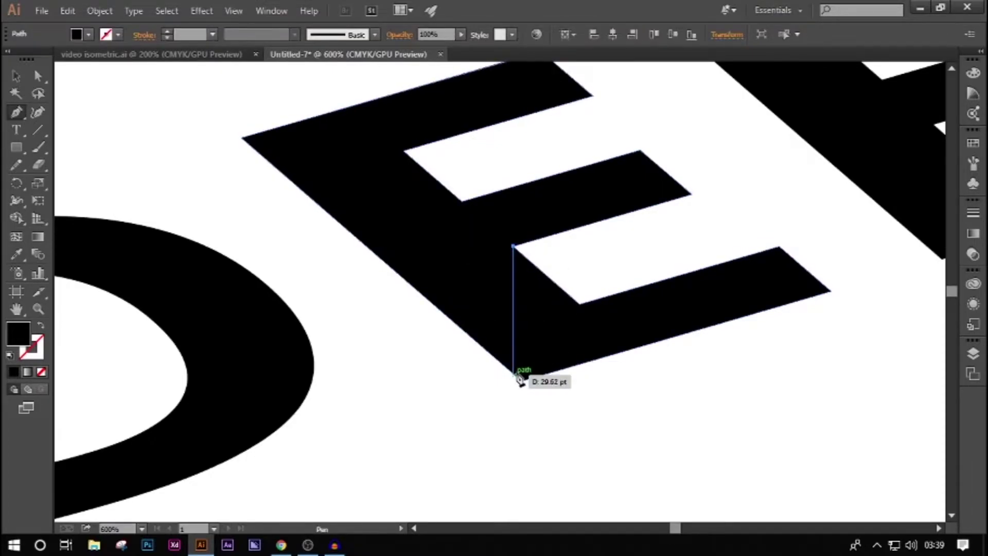
{"action": "left_click", "coordinate": [514, 373]}
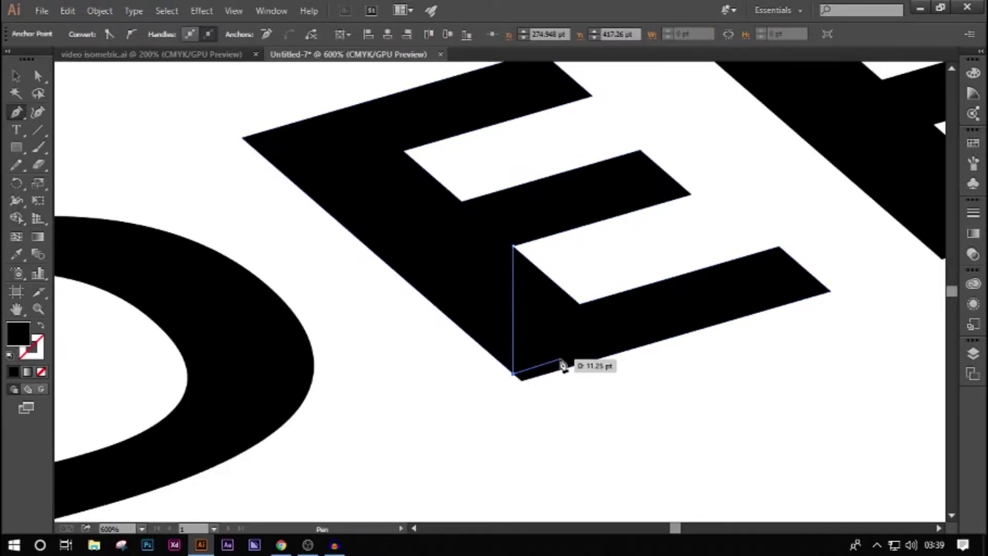
{"action": "left_click", "coordinate": [580, 304]}
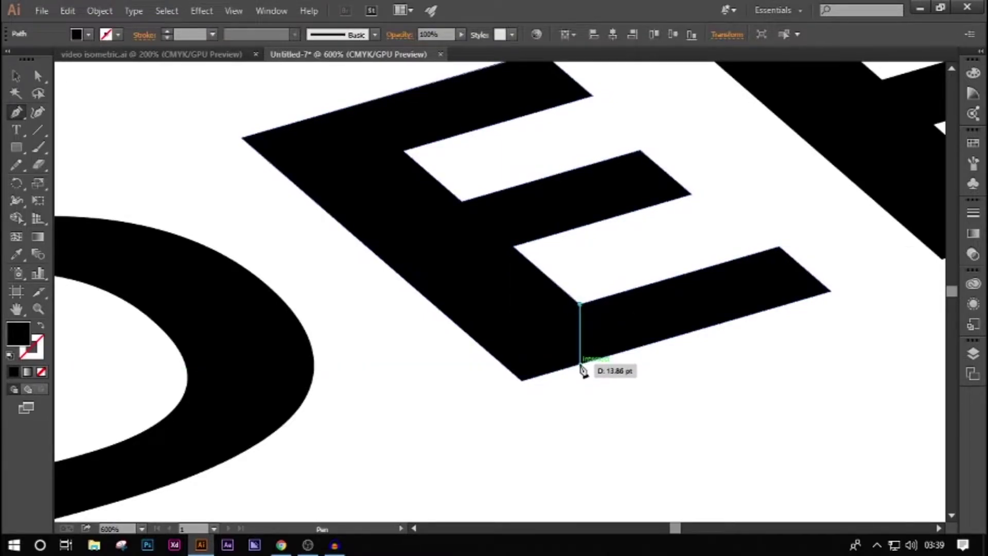
{"action": "left_click", "coordinate": [580, 364]}
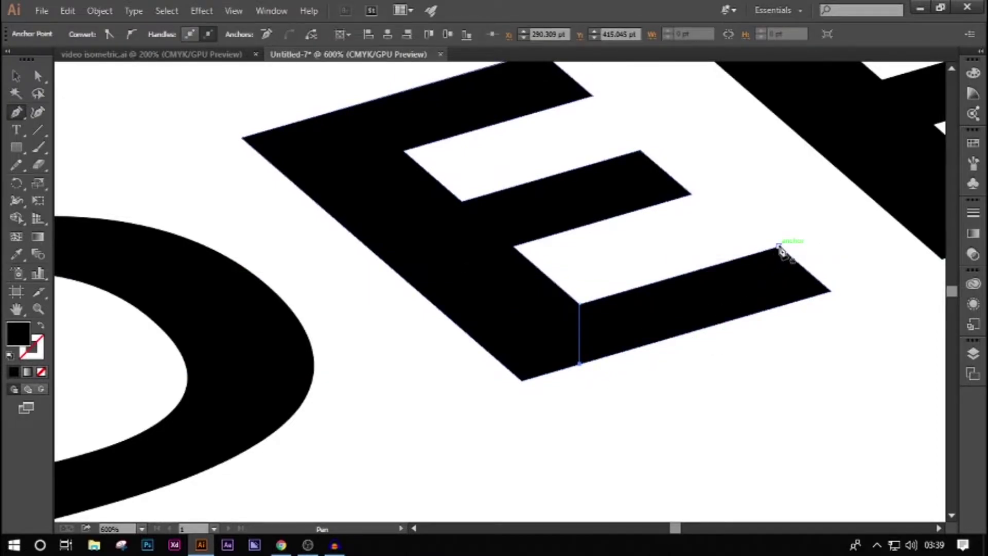
- Draw vertical lines from the upper tip corners of the first E's bottom, middle and top arms down to each arm's lower edge
{"action": "left_click", "coordinate": [778, 247]}
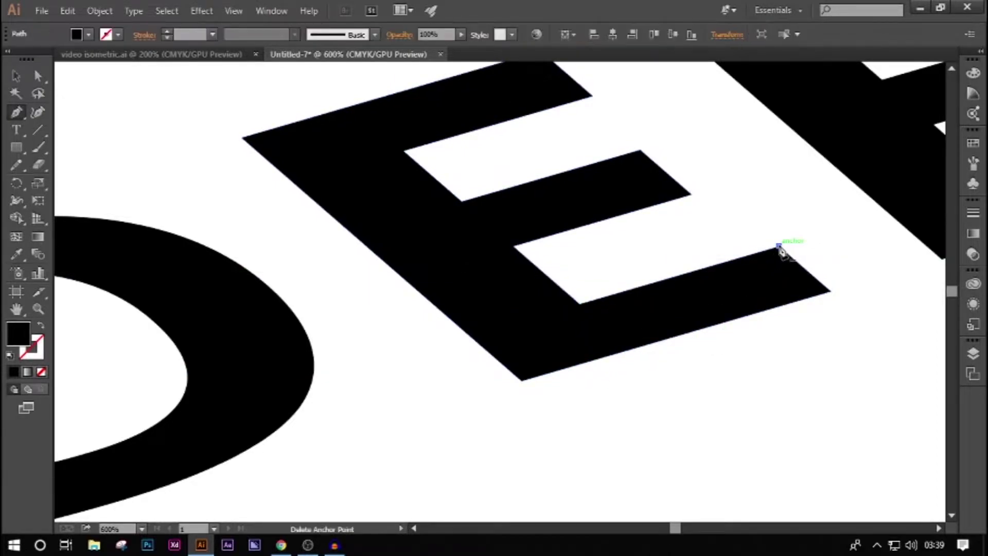
{"action": "left_click", "coordinate": [779, 306]}
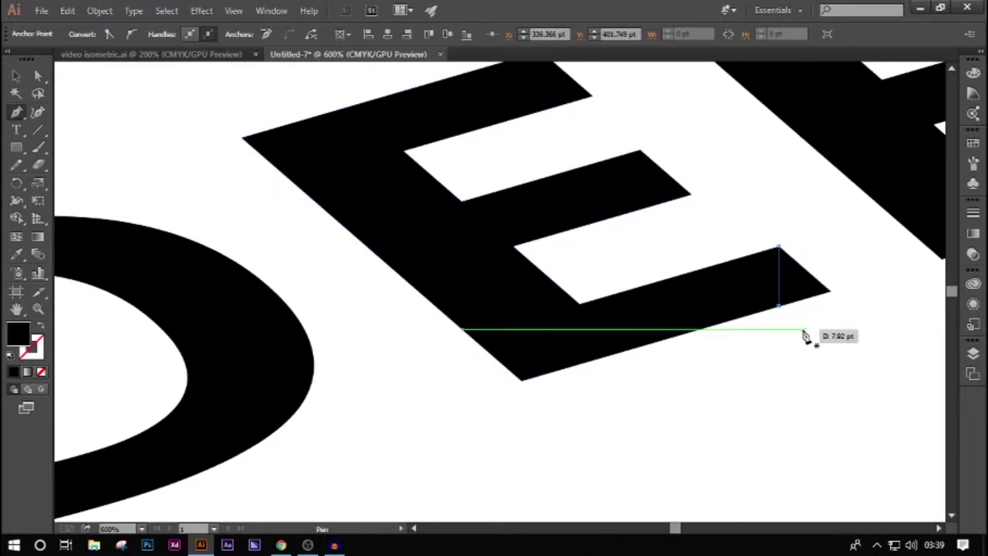
{"action": "scroll", "coordinate": [470, 192], "scroll_direction": "up", "scroll_amount": 1}
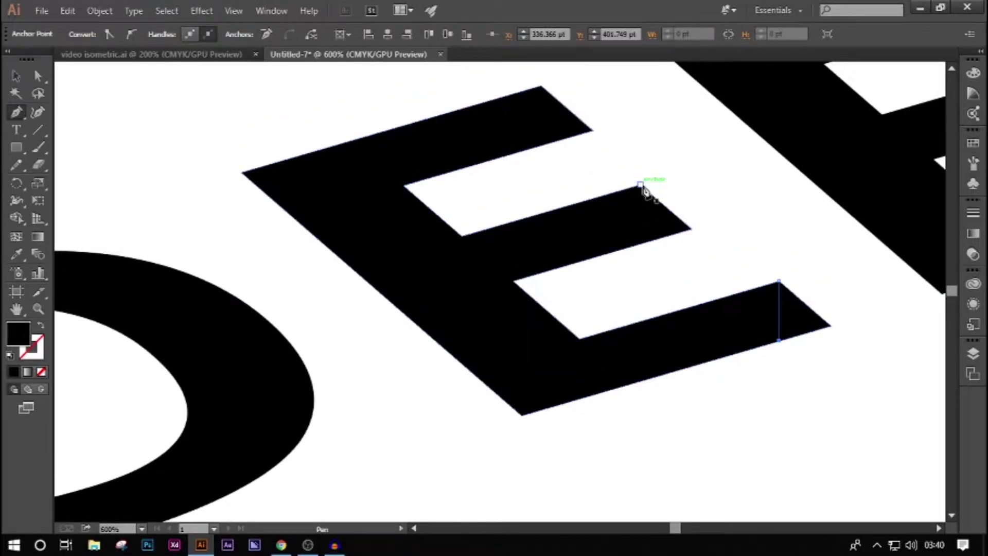
{"action": "left_click", "coordinate": [641, 185]}
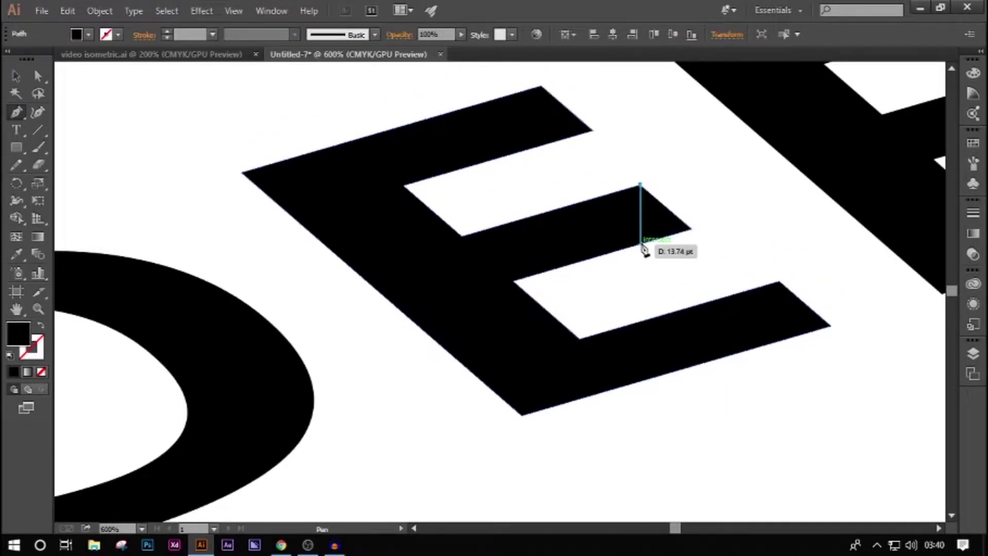
{"action": "left_click", "coordinate": [640, 245]}
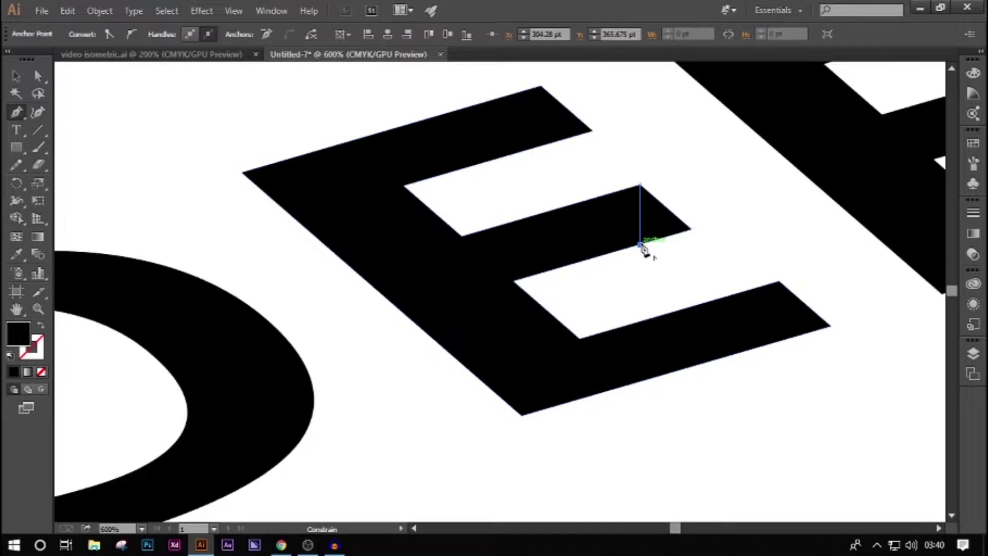
{"action": "left_click", "coordinate": [540, 85]}
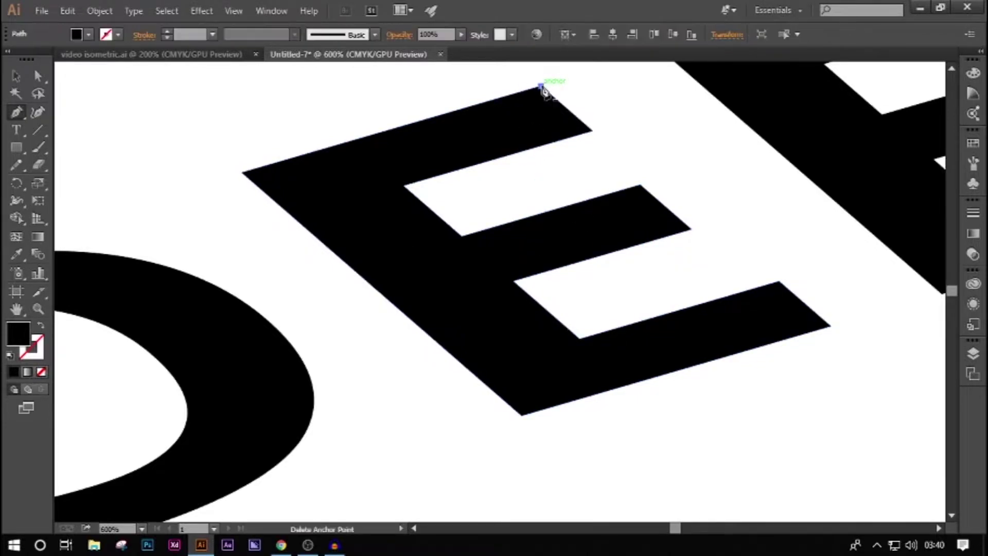
{"action": "left_click", "coordinate": [540, 146]}
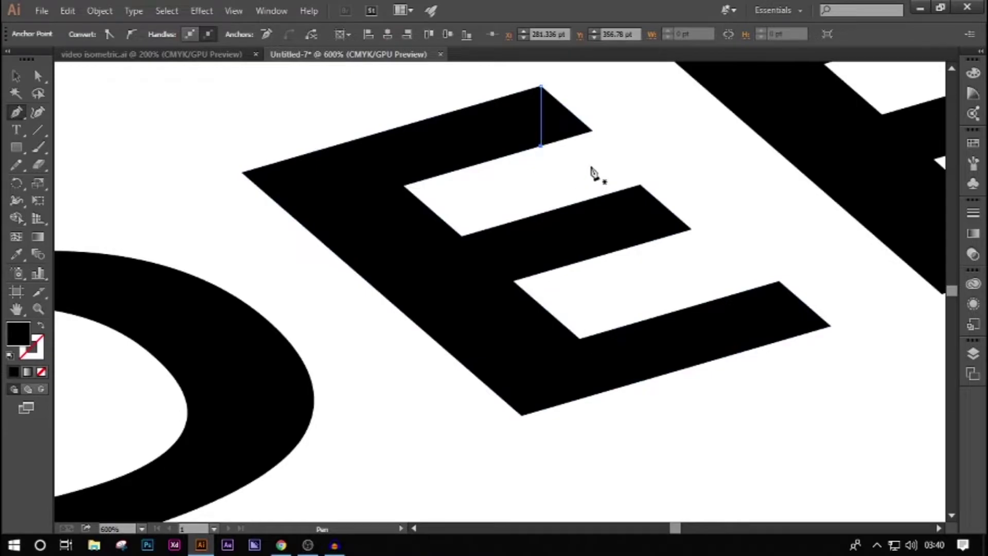
- Select all the lettering and lines to examine the vertical lines drawn on the D and the first E
{"action": "scroll", "coordinate": [428, 141], "scroll_direction": "up", "scroll_amount": 1}
{"action": "left_click", "coordinate": [15, 76]}
{"action": "scroll", "coordinate": [67, 131], "scroll_direction": "down", "scroll_amount": 2}
{"action": "scroll", "coordinate": [78, 141], "scroll_direction": "up", "scroll_amount": 1}
{"action": "scroll", "coordinate": [118, 188], "scroll_direction": "up", "scroll_amount": 1}
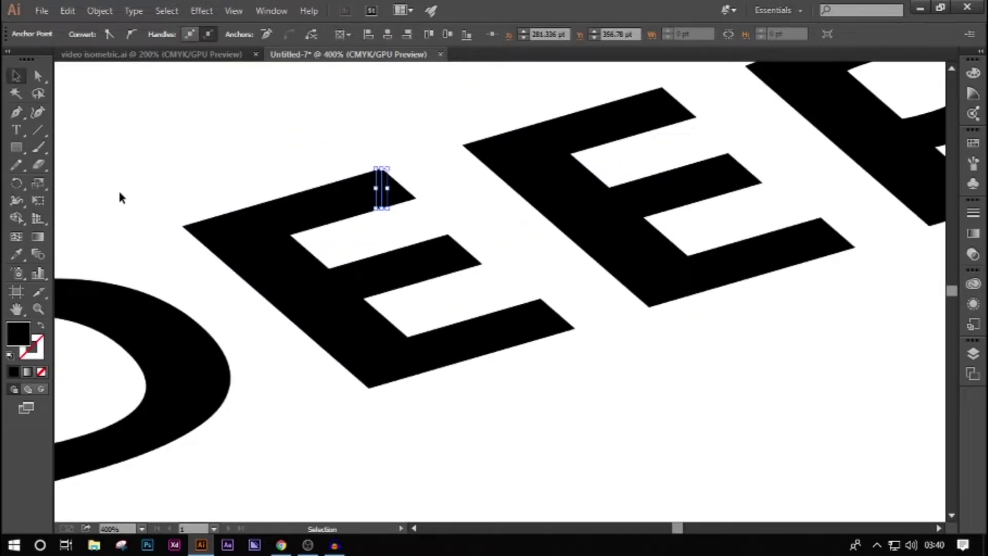
{"action": "scroll", "coordinate": [119, 194], "scroll_direction": "left", "scroll_amount": 10}
{"action": "scroll", "coordinate": [120, 194], "scroll_direction": "down", "scroll_amount": 1}
{"action": "key", "text": "a"}
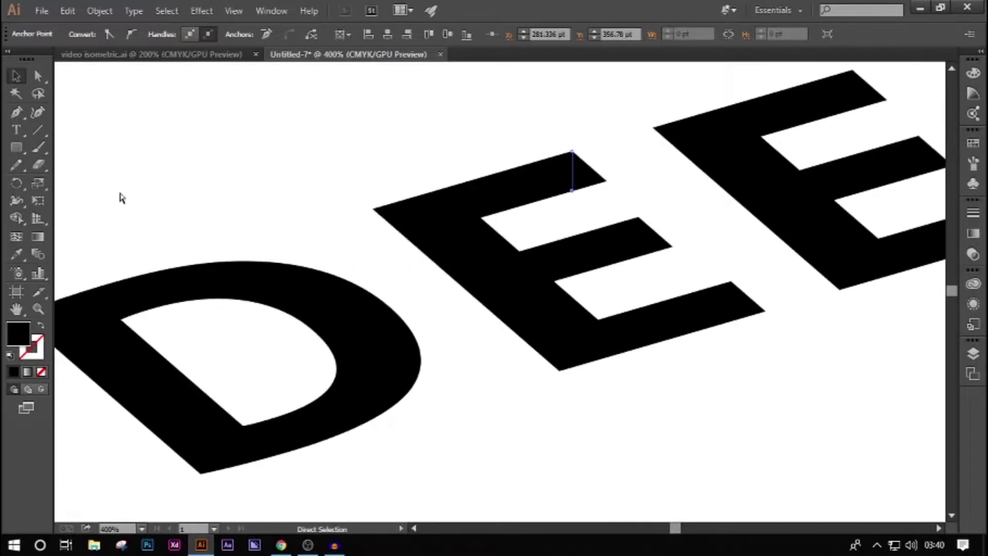
{"action": "scroll", "coordinate": [119, 189], "scroll_direction": "left", "scroll_amount": 4}
{"action": "scroll", "coordinate": [134, 200], "scroll_direction": "up", "scroll_amount": 3}
{"action": "key", "text": "v"}
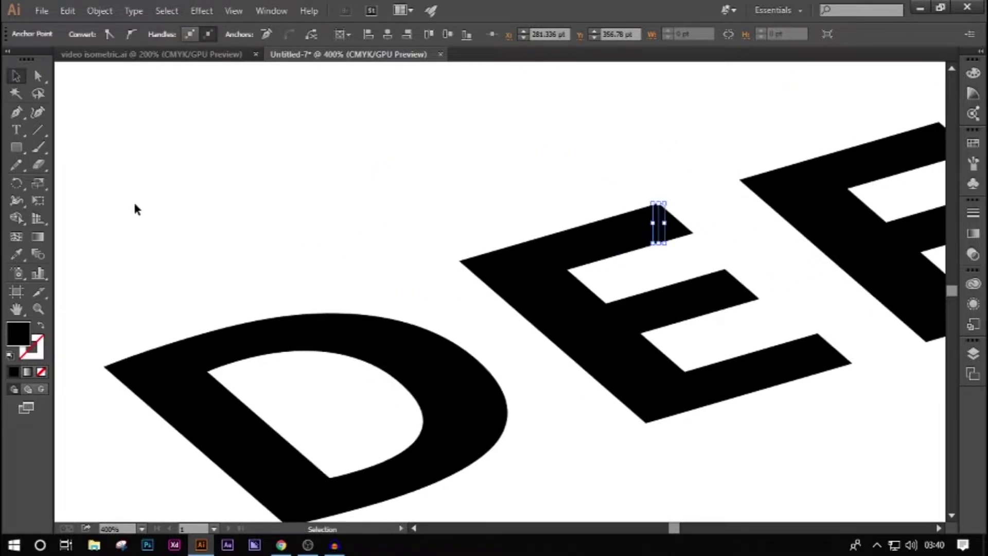
{"action": "scroll", "coordinate": [133, 205], "scroll_direction": "down", "scroll_amount": 2}
{"action": "left_click_drag", "start_coordinate": [77, 73], "coordinate": [833, 419]}
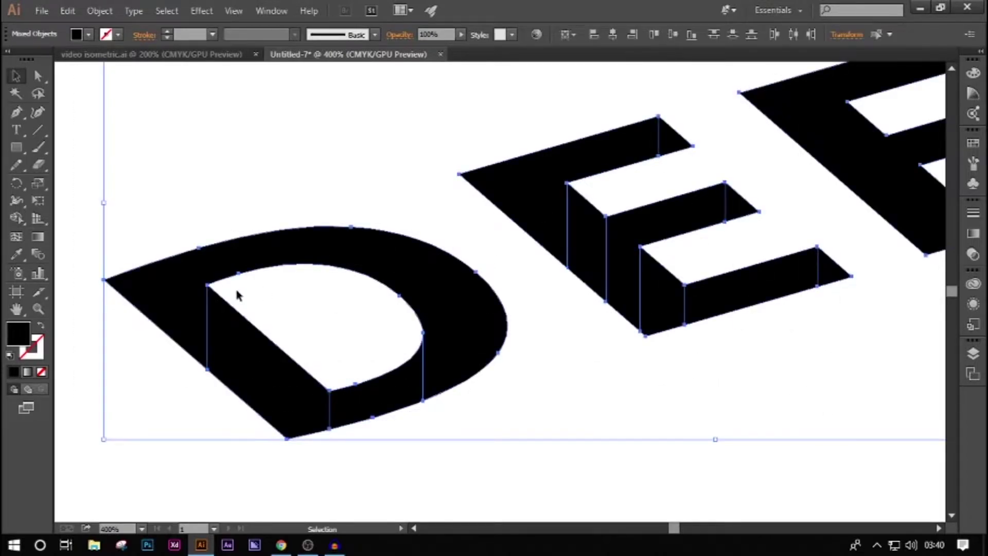
{"action": "scroll", "coordinate": [823, 304], "scroll_direction": "up", "scroll_amount": 1}
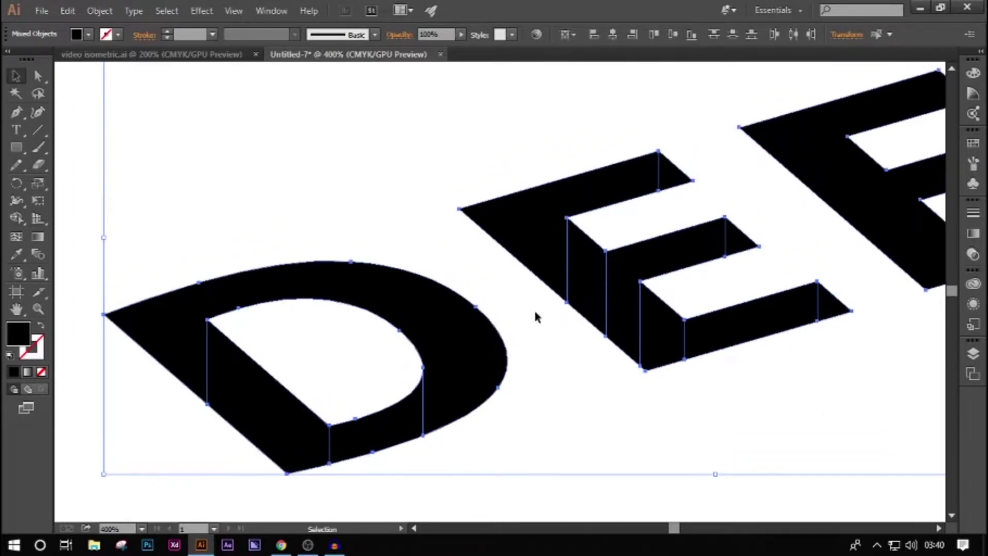
- Deselect everything and draw a Pen line from the upper tip corner of the second E's top arm vertically down to that arm's lower edge
{"action": "key", "text": "a"}
{"action": "scroll", "coordinate": [474, 287], "scroll_direction": "right", "scroll_amount": 10}
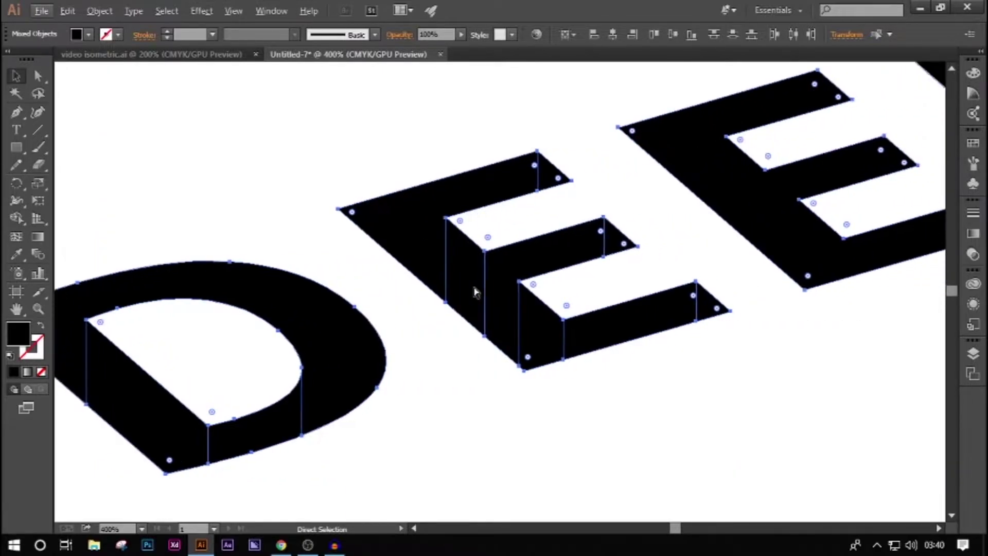
{"action": "key", "text": "v"}
{"action": "scroll", "coordinate": [474, 293], "scroll_direction": "up", "scroll_amount": 3}
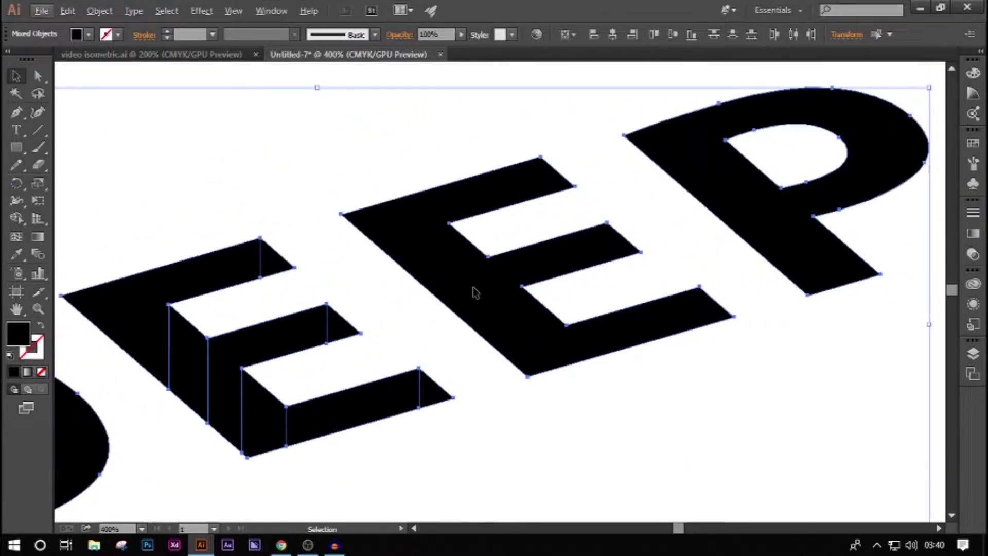
{"action": "scroll", "coordinate": [474, 292], "scroll_direction": "right", "scroll_amount": 2}
{"action": "scroll", "coordinate": [473, 291], "scroll_direction": "up", "scroll_amount": 2}
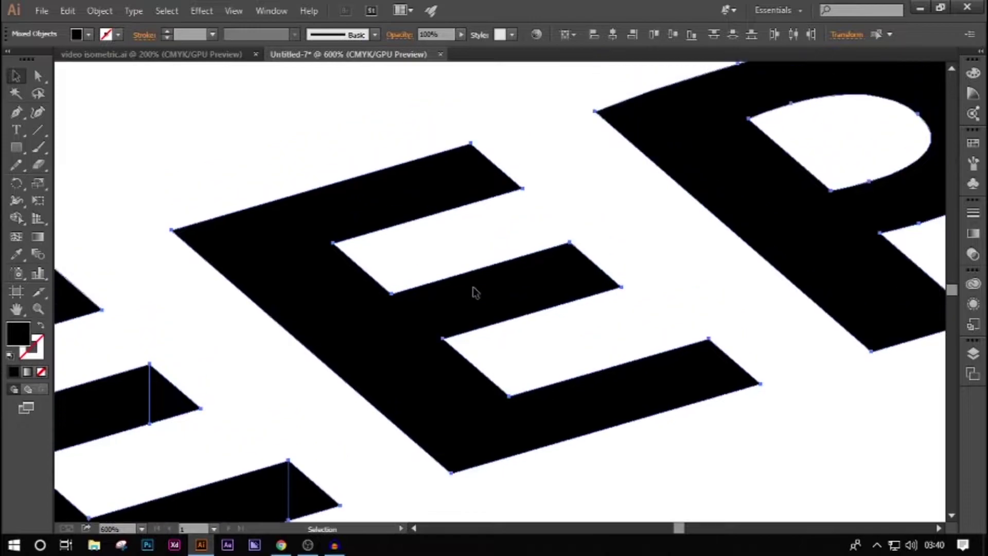
{"action": "scroll", "coordinate": [476, 293], "scroll_direction": "up", "scroll_amount": 1}
{"action": "scroll", "coordinate": [476, 293], "scroll_direction": "down", "scroll_amount": 2}
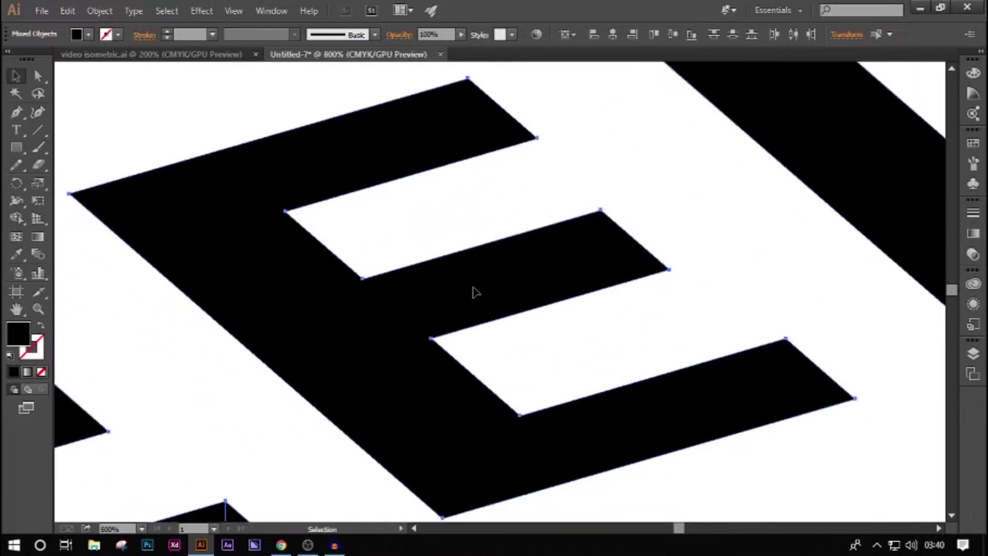
{"action": "left_click", "coordinate": [15, 76]}
{"action": "left_click", "coordinate": [134, 106]}
{"action": "left_click", "coordinate": [19, 116]}
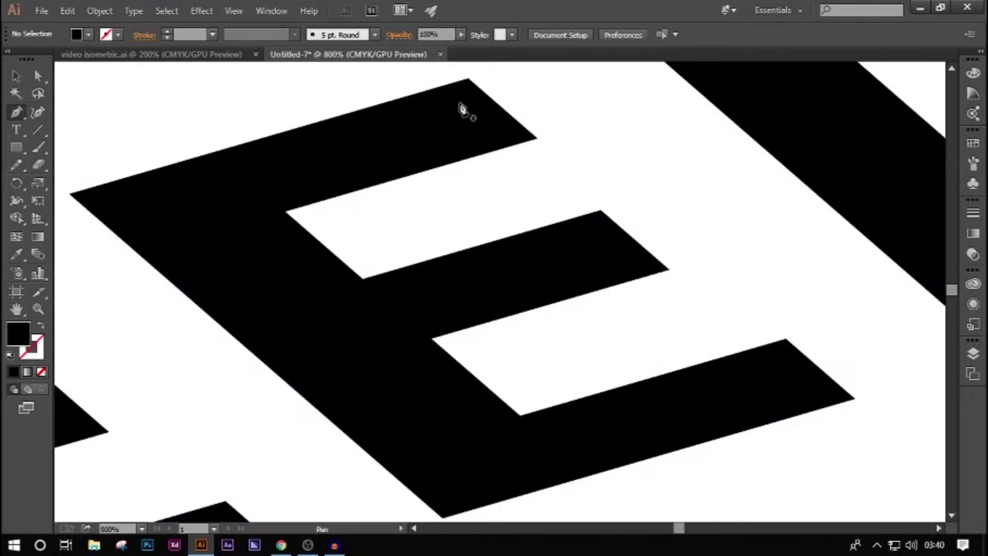
{"action": "left_click", "coordinate": [468, 79]}
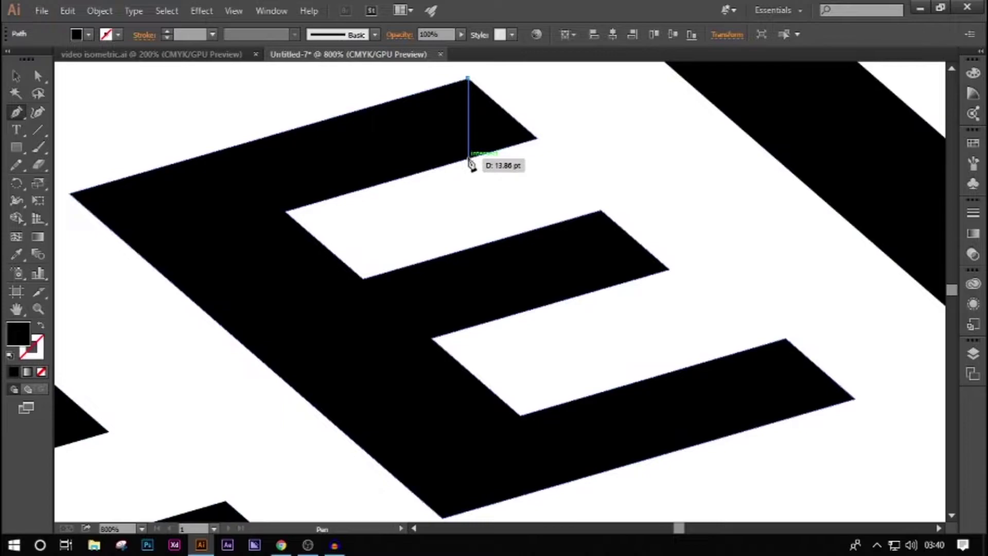
{"action": "left_click", "coordinate": [468, 158]}
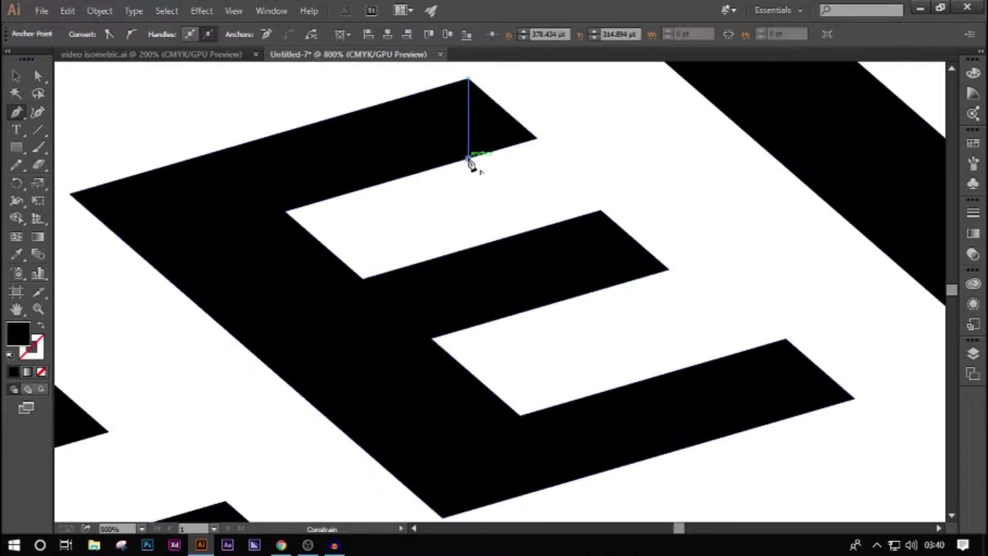
- Draw vertical lines from both inner corners of the second E's upper gap down to the letter's outer left edge
{"action": "left_click", "coordinate": [286, 211]}
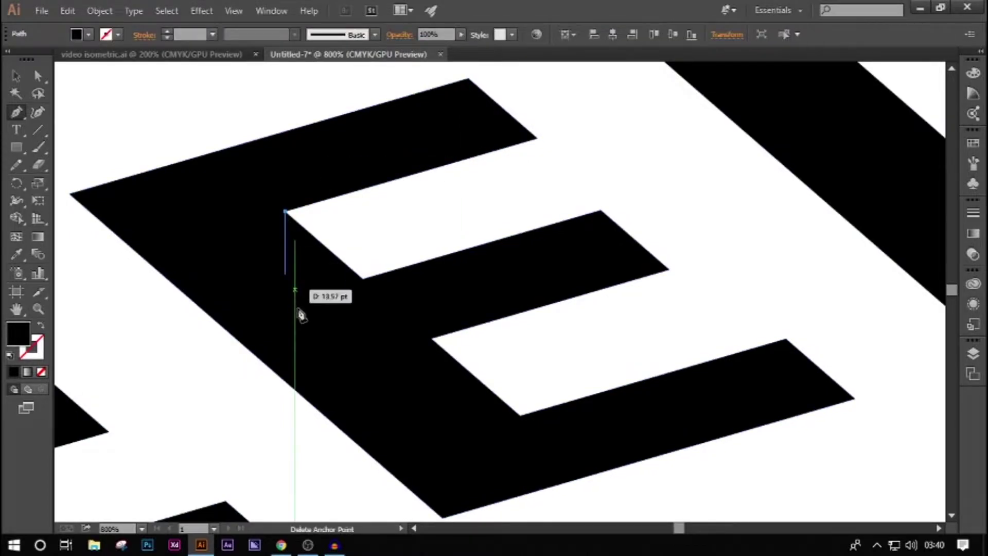
{"action": "left_click", "coordinate": [287, 381]}
{"action": "key", "text": "Return"}
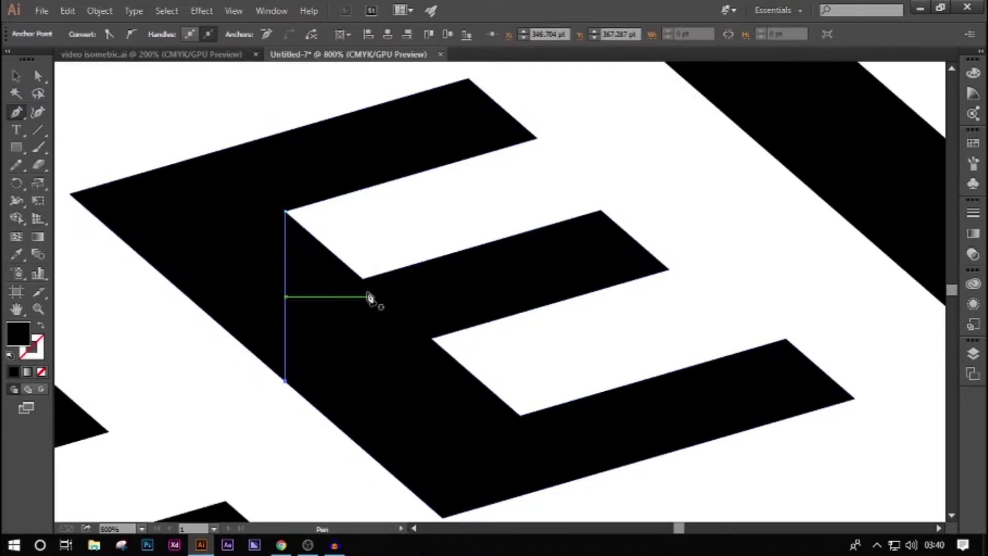
{"action": "left_click", "coordinate": [362, 279]}
{"action": "left_click", "coordinate": [363, 447]}
{"action": "key", "text": "Return"}
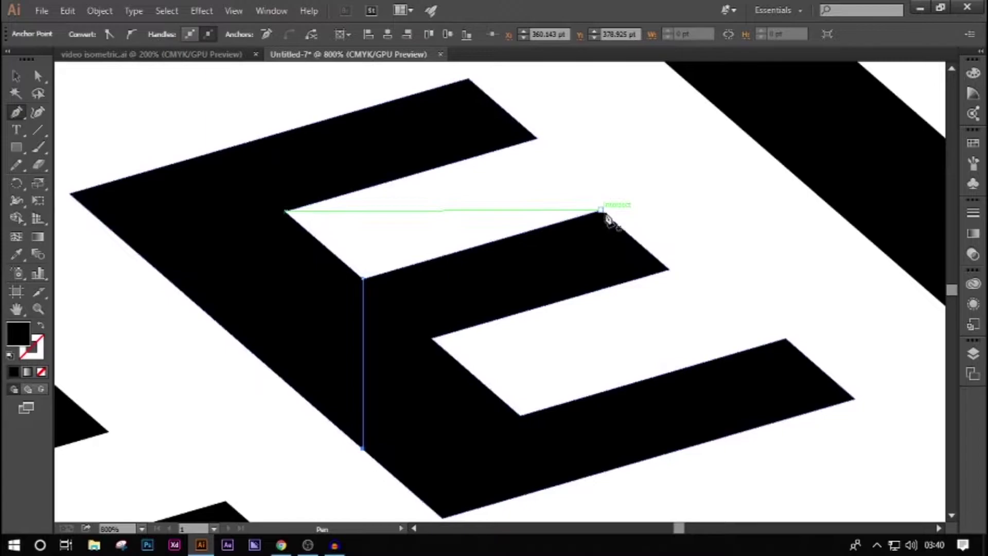
- Draw vertical lines from the second E's middle arm tip to its lower edge and from the inner corner beneath it to the outer left edge
{"action": "left_click", "coordinate": [601, 210]}
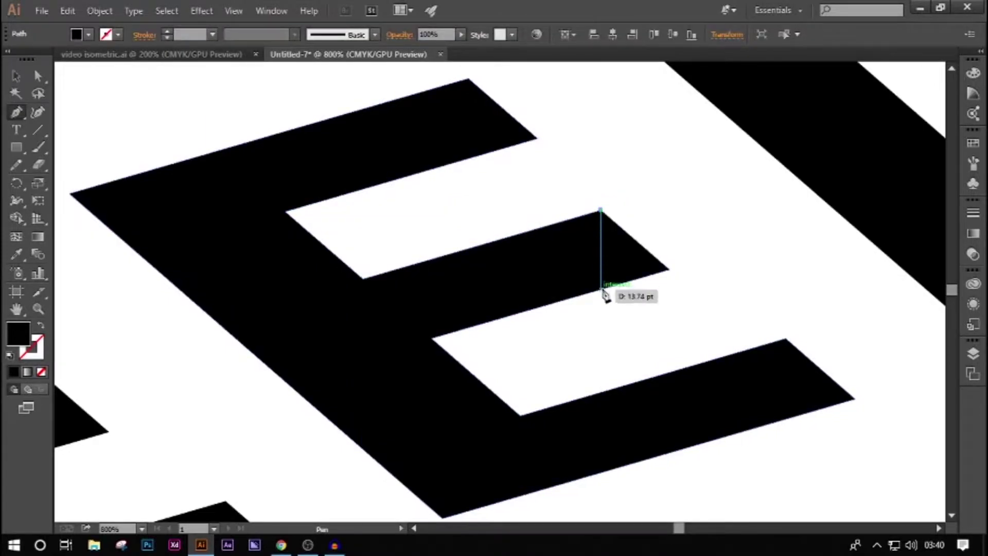
{"action": "left_click", "coordinate": [602, 291]}
{"action": "key", "text": "Return"}
{"action": "scroll", "coordinate": [536, 282], "scroll_direction": "down", "scroll_amount": 2}
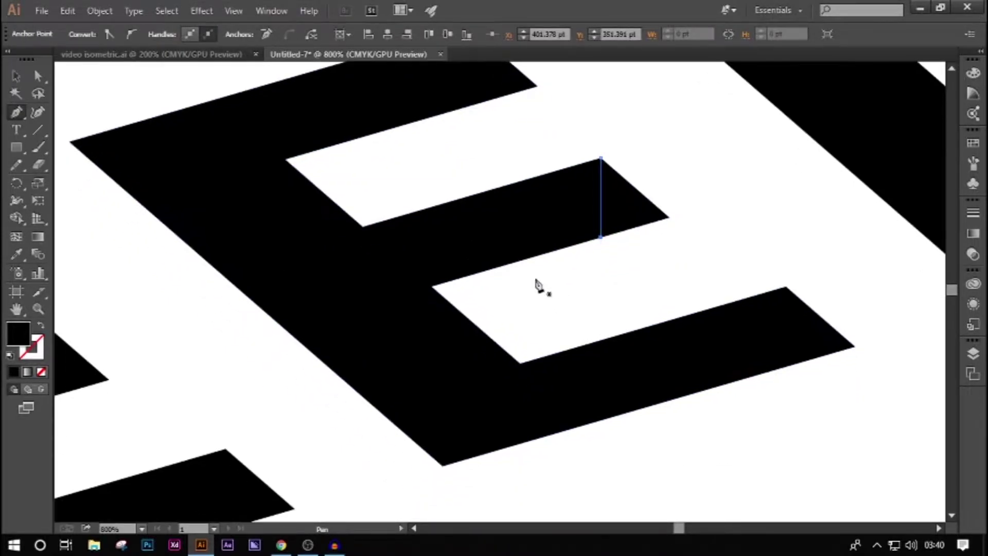
{"action": "left_click", "coordinate": [431, 287]}
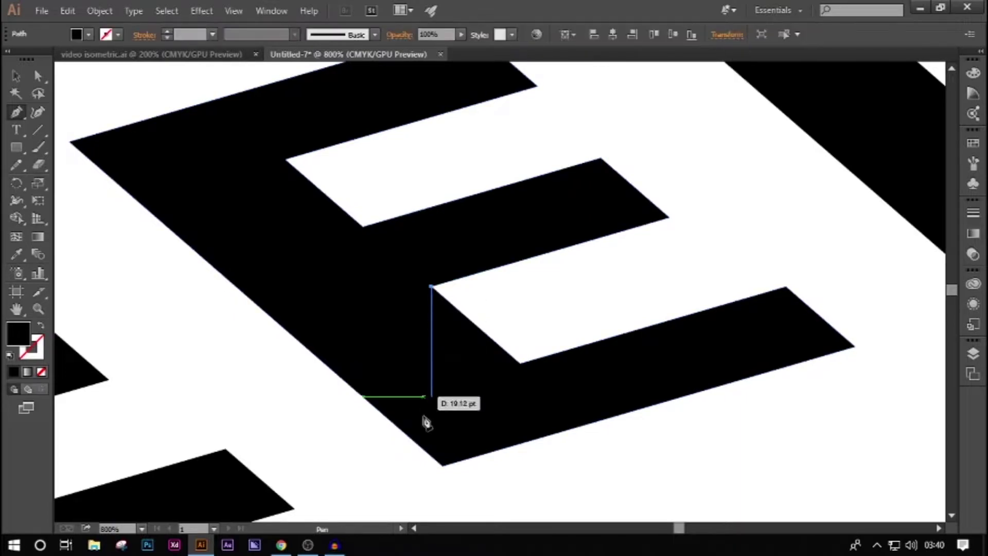
{"action": "left_click", "coordinate": [432, 456]}
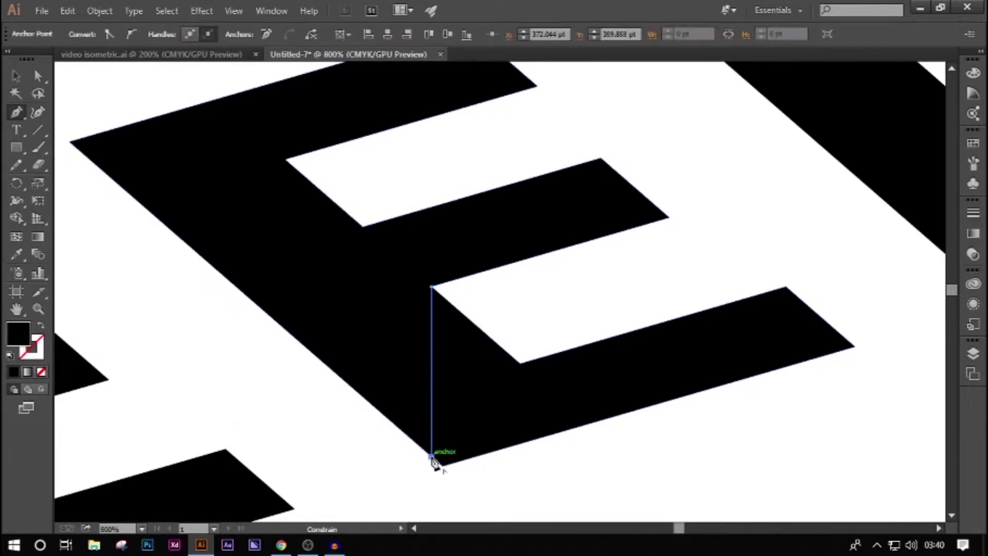
{"action": "key", "text": "Return"}
- Draw vertical lines from the inner corner and the upper tip corner of the second E's bottom arm down to the letter's bottom edge
{"action": "left_click", "coordinate": [520, 363]}
{"action": "left_click", "coordinate": [520, 442]}
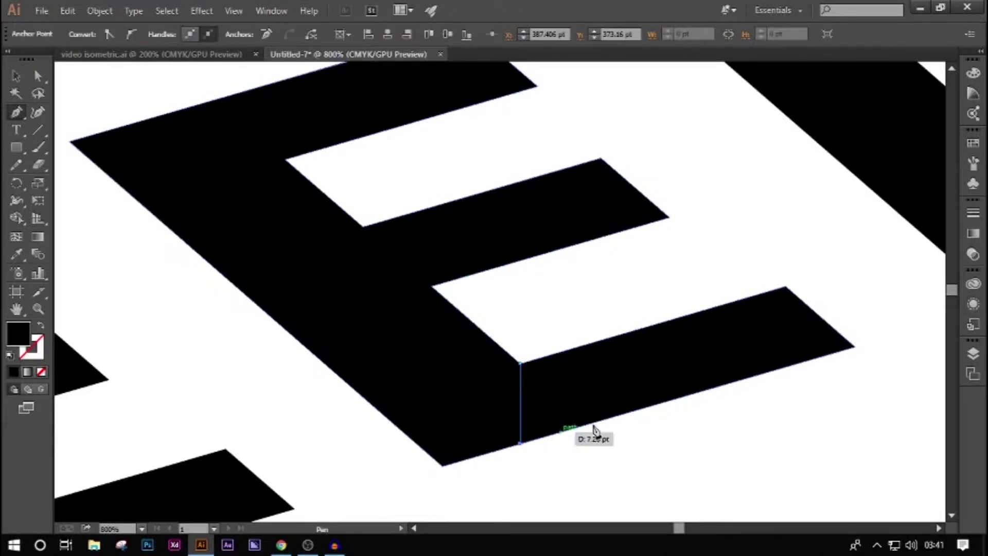
{"action": "key", "text": "Return"}
{"action": "left_click", "coordinate": [786, 286]}
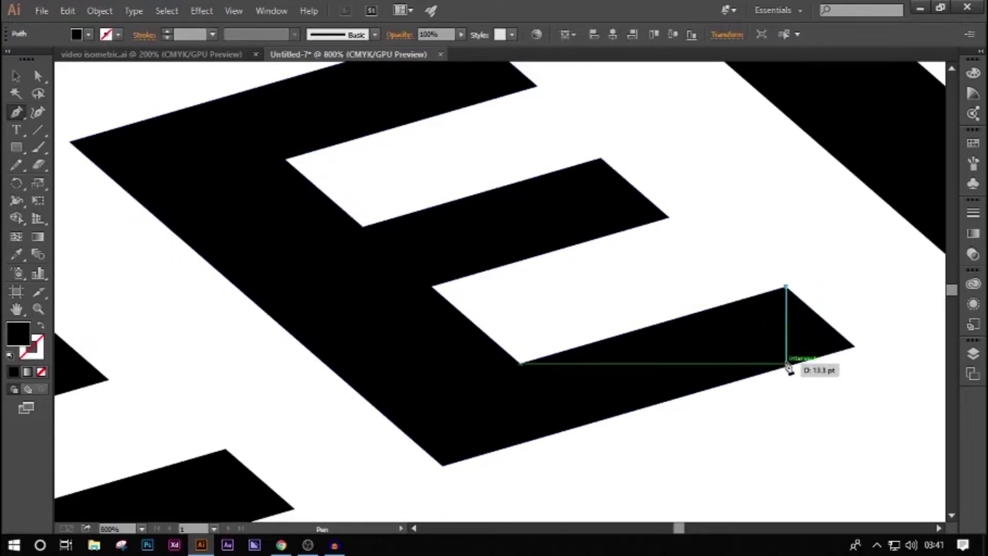
{"action": "left_click", "coordinate": [787, 366]}
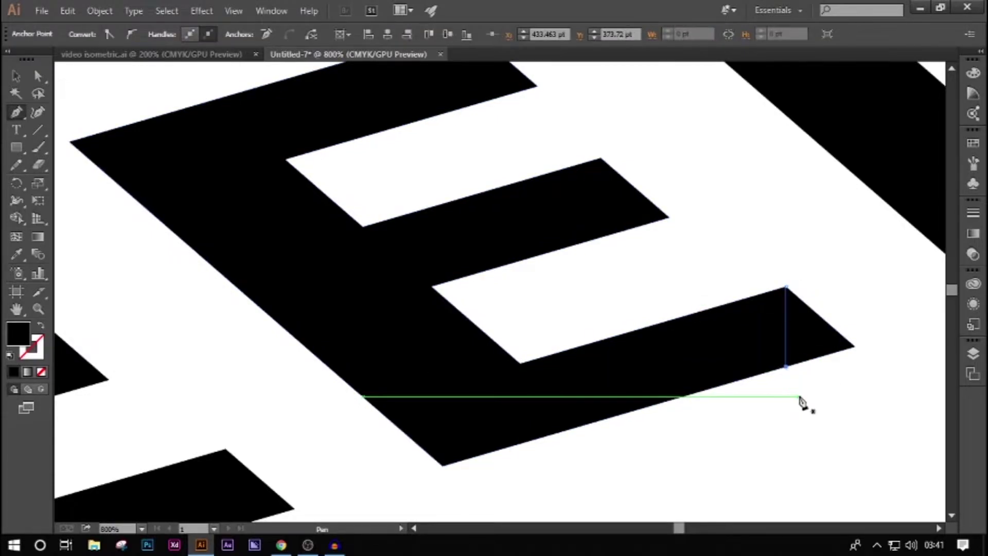
- Select the letters to examine the vertical depth lines drawn on both E's and the still undivided P
{"action": "scroll", "coordinate": [779, 364], "scroll_direction": "down", "scroll_amount": 2}
{"action": "scroll", "coordinate": [779, 364], "scroll_direction": "down", "scroll_amount": 2}
{"action": "left_click", "coordinate": [15, 77]}
{"action": "left_click_drag", "start_coordinate": [356, 121], "coordinate": [745, 430]}
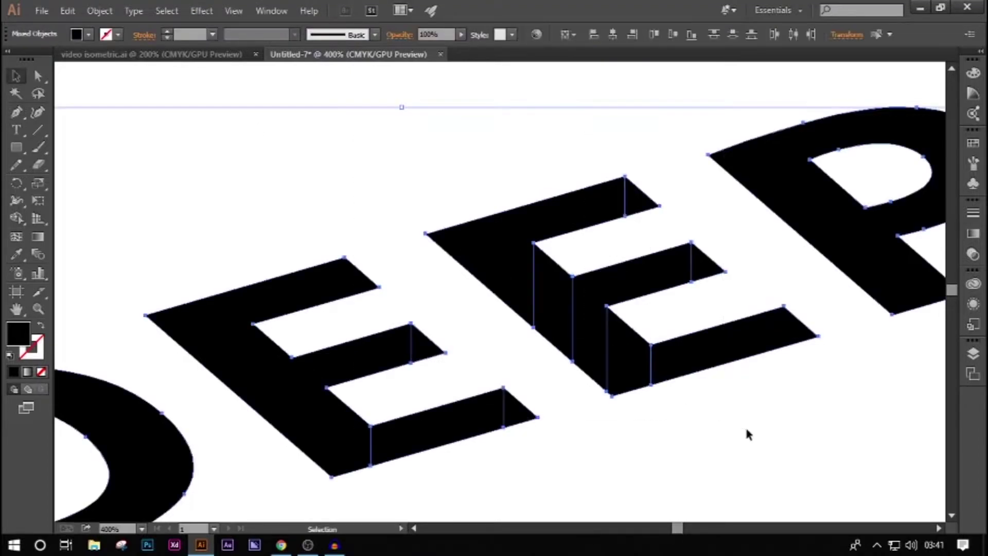
{"action": "scroll", "coordinate": [751, 427], "scroll_direction": "up", "scroll_amount": 2}
{"action": "left_click_drag", "start_coordinate": [849, 434], "coordinate": [435, 169]}
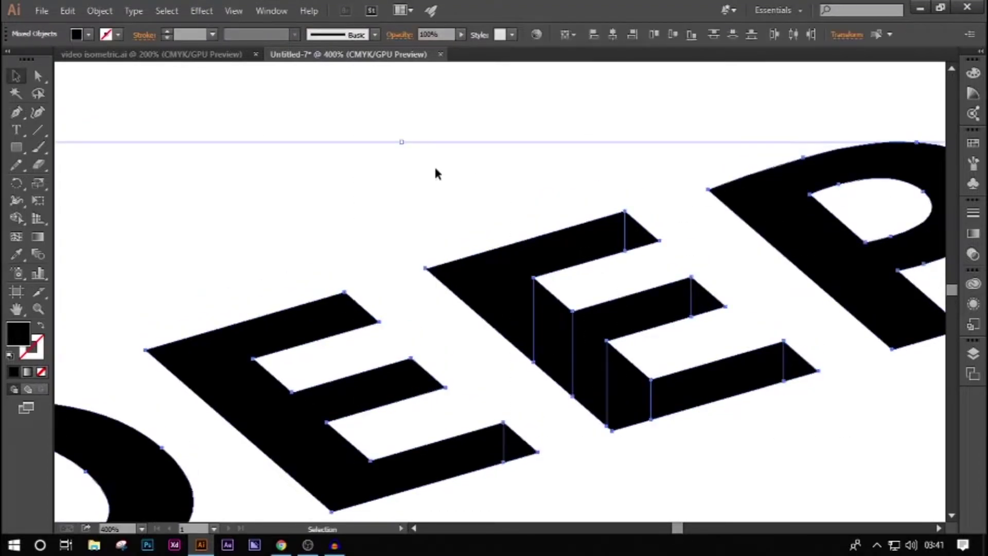
{"action": "key", "text": "a"}
{"action": "scroll", "coordinate": [696, 384], "scroll_direction": "right", "scroll_amount": 5}
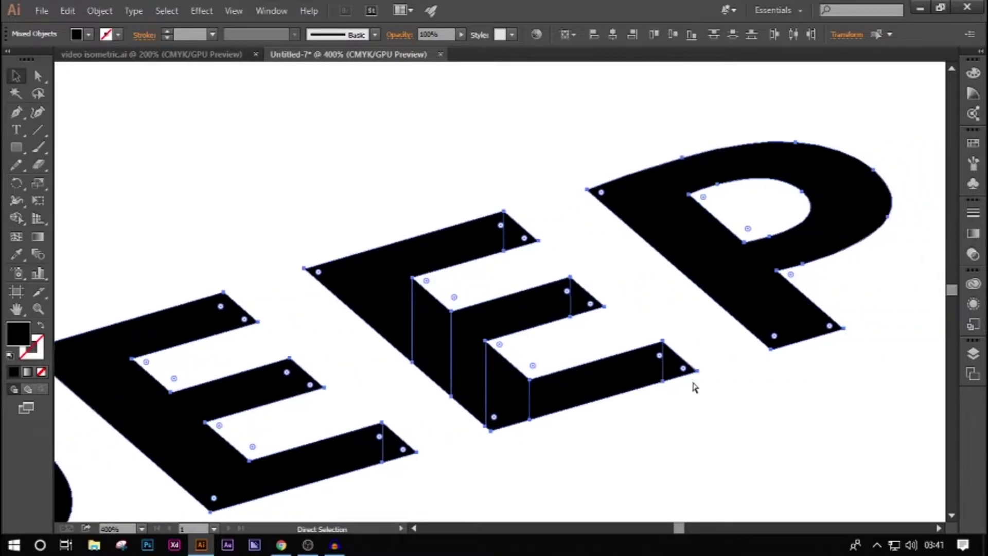
{"action": "scroll", "coordinate": [695, 387], "scroll_direction": "right", "scroll_amount": 4}
{"action": "key", "text": "v"}
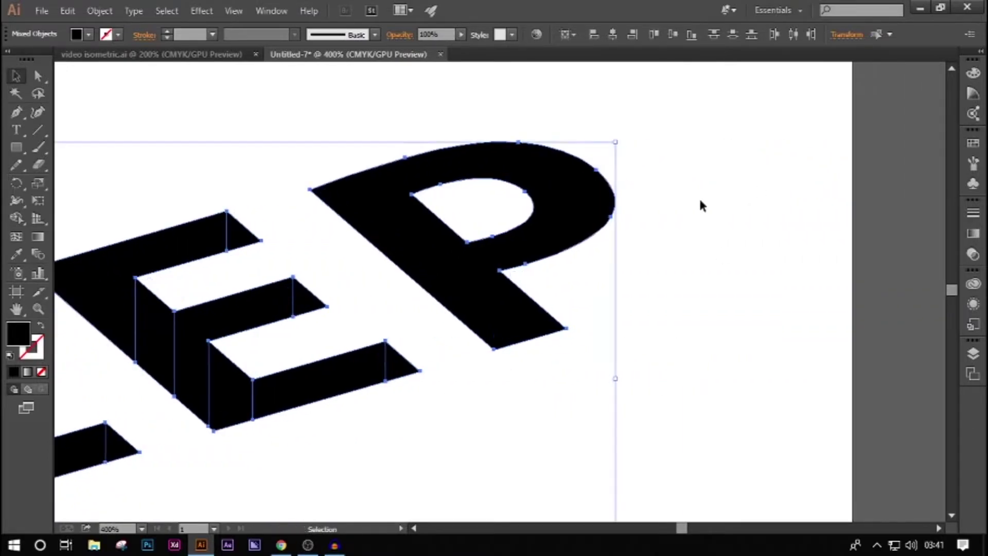
{"action": "scroll", "coordinate": [463, 254], "scroll_direction": "up", "scroll_amount": 2}
{"action": "scroll", "coordinate": [406, 273], "scroll_direction": "down", "scroll_amount": 1}
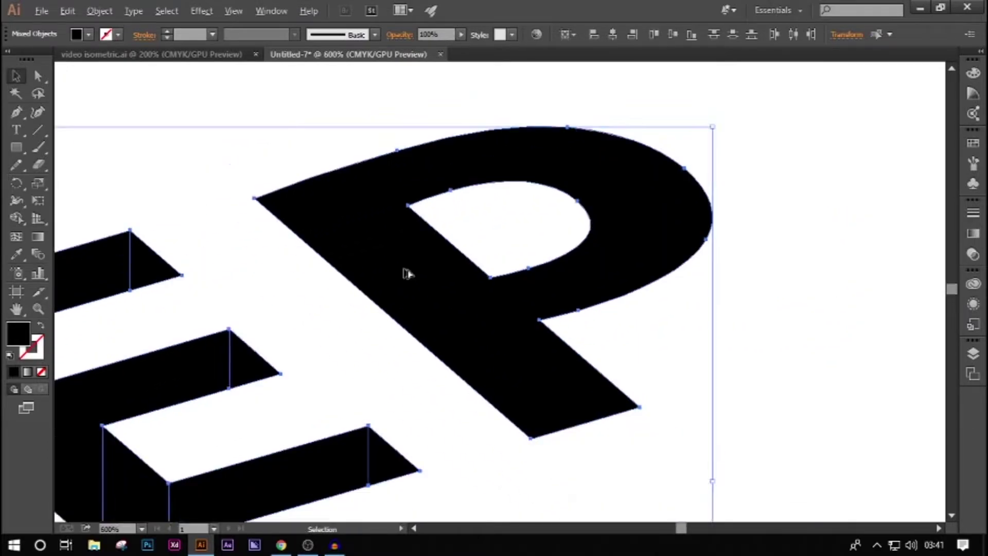
- Deselect everything and draw vertical Pen lines from the P counter's two left-side corners down to the letter's outer left edge
{"action": "left_click", "coordinate": [223, 114]}
{"action": "left_click", "coordinate": [17, 112]}
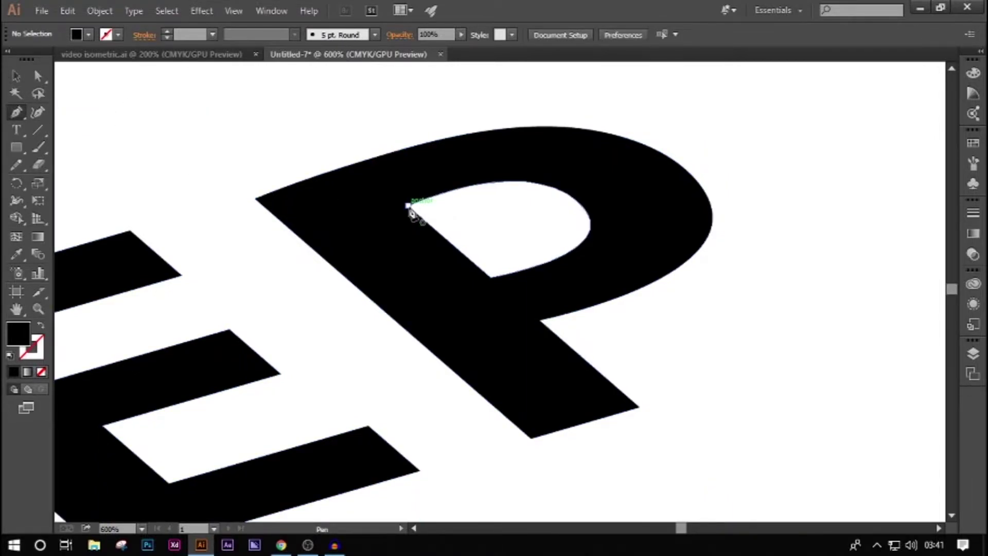
{"action": "left_click", "coordinate": [407, 206]}
{"action": "left_click", "coordinate": [408, 331], "text": "shift"}
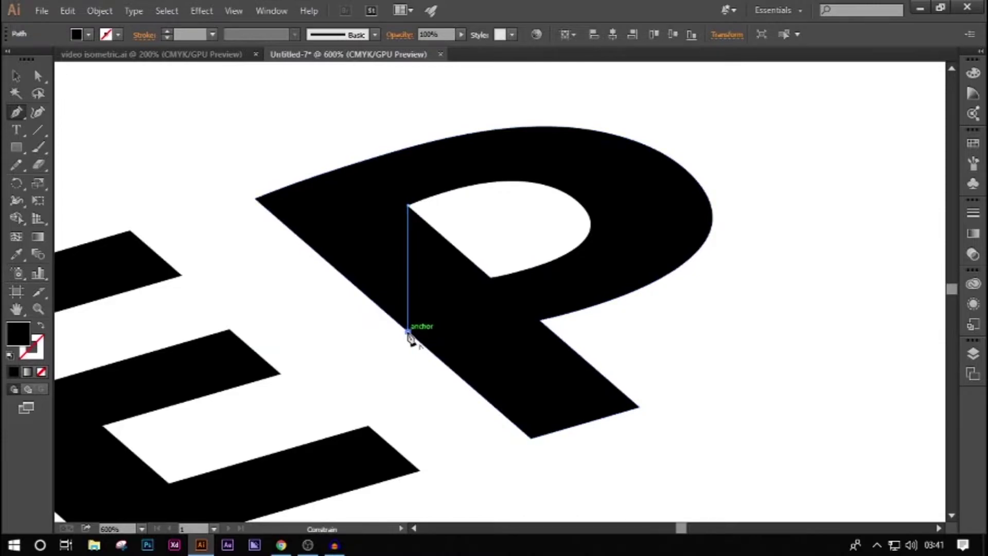
{"action": "left_click", "coordinate": [491, 279]}
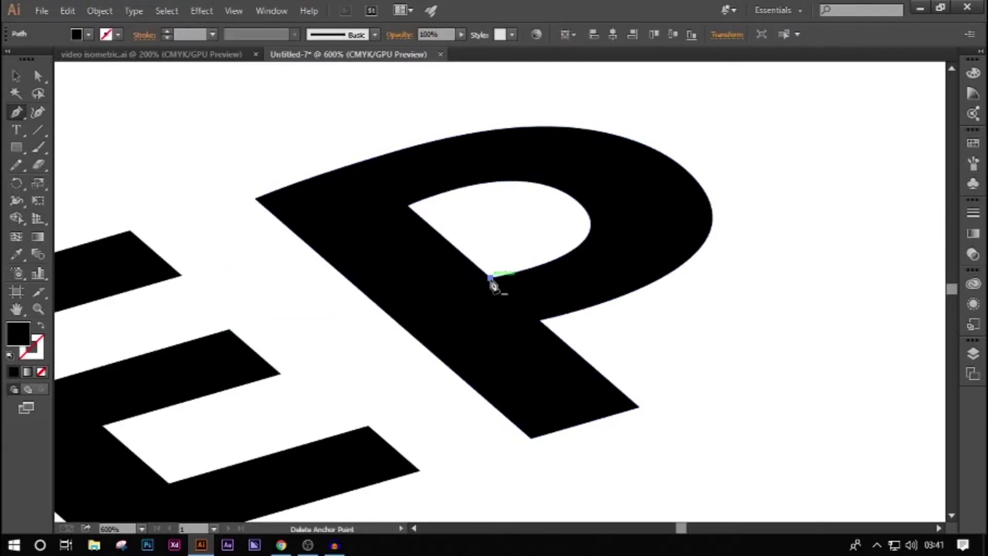
{"action": "left_click", "coordinate": [491, 406]}
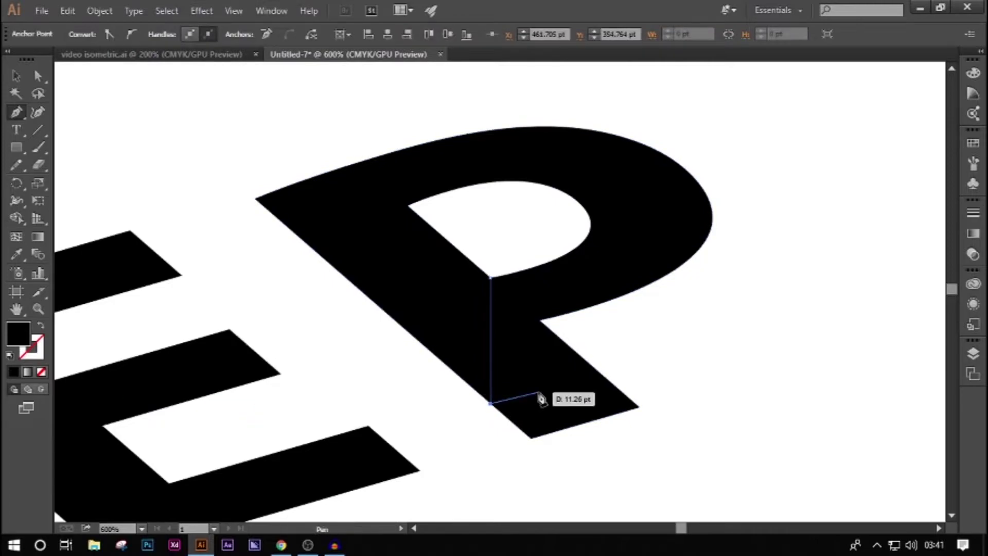
- Draw vertical lines from the P's bowl-stem corner to its bottom edge and from the counter's rightmost point to the bowl's lower edge
{"action": "left_click", "coordinate": [539, 320]}
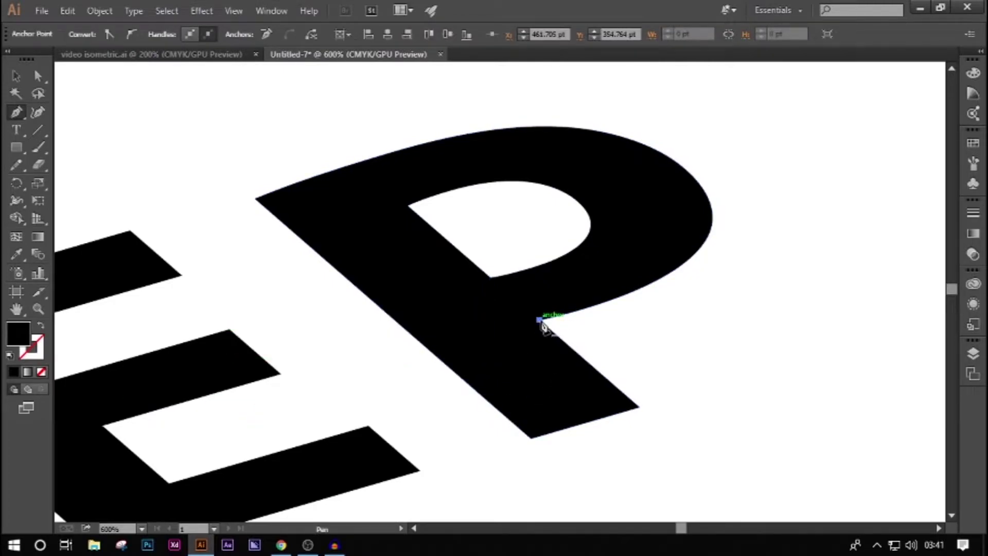
{"action": "left_click", "coordinate": [539, 438]}
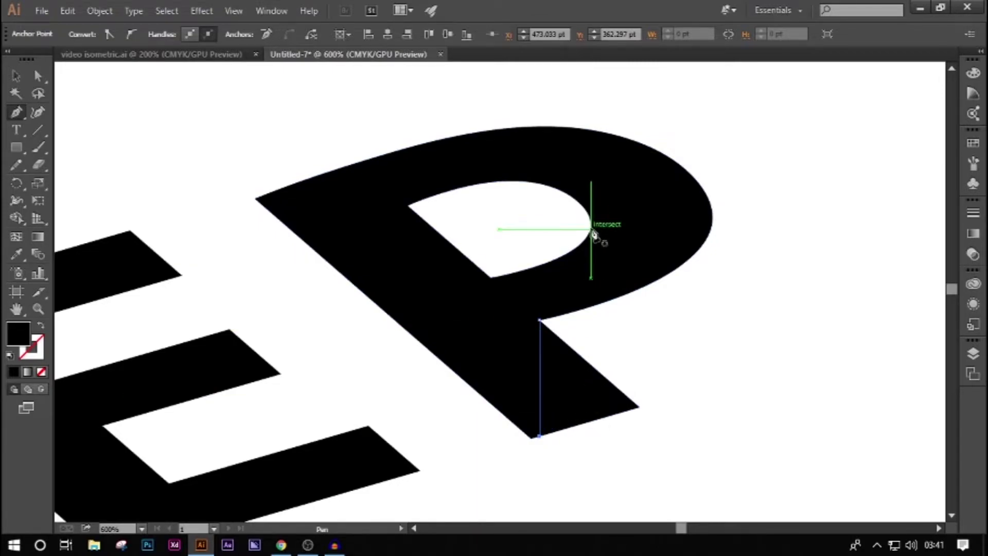
{"action": "left_click", "coordinate": [591, 230]}
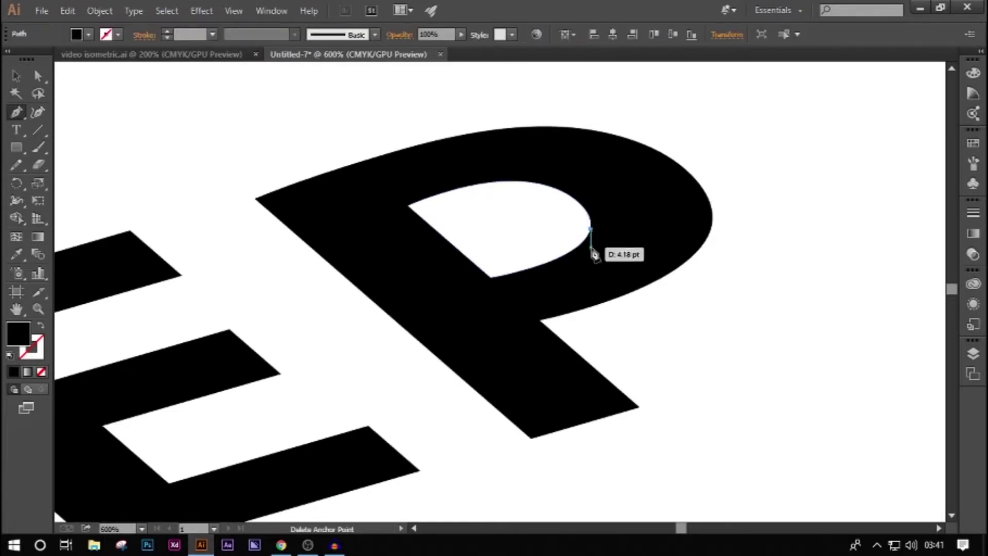
{"action": "left_click", "coordinate": [592, 306]}
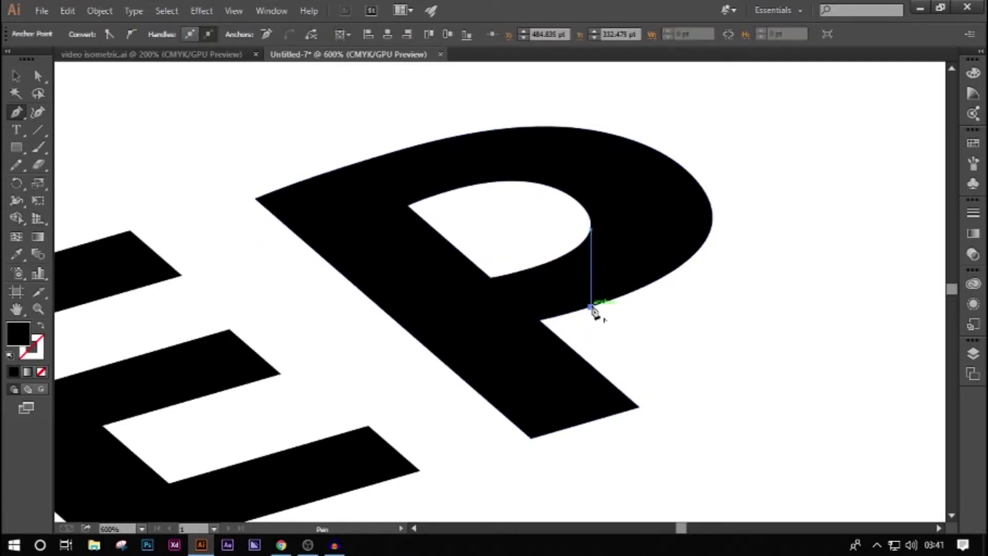
- Select the whole word DEEP with its depth lines and examine each letter's corners for vertical lines
{"action": "left_click", "coordinate": [16, 81]}
{"action": "left_click", "coordinate": [207, 110]}
{"action": "key", "text": "ctrl+minus"}
{"action": "key", "text": "ctrl+minus"}
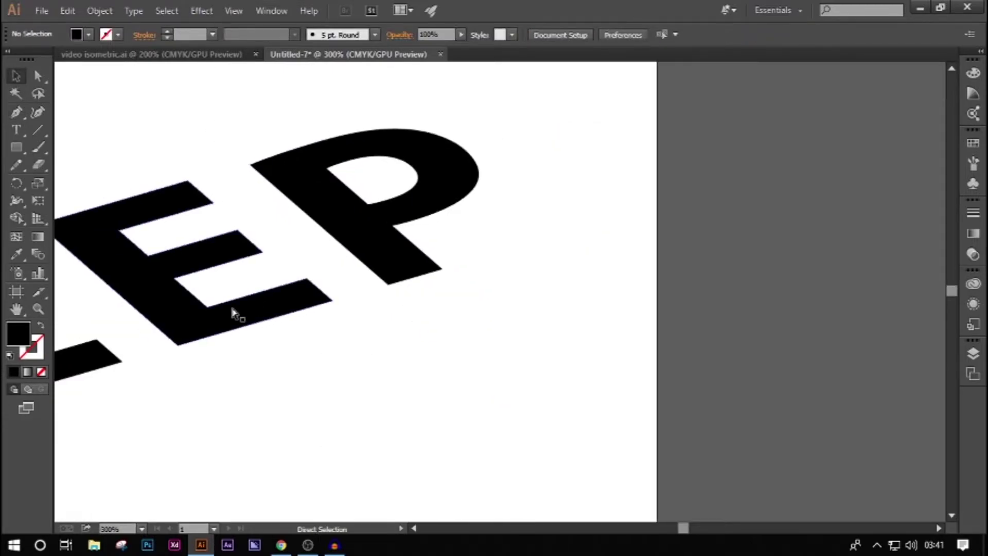
{"action": "key", "text": "ctrl+minus"}
{"action": "key", "text": "ctrl+minus"}
{"action": "scroll", "coordinate": [191, 329], "scroll_direction": "left", "scroll_amount": 4}
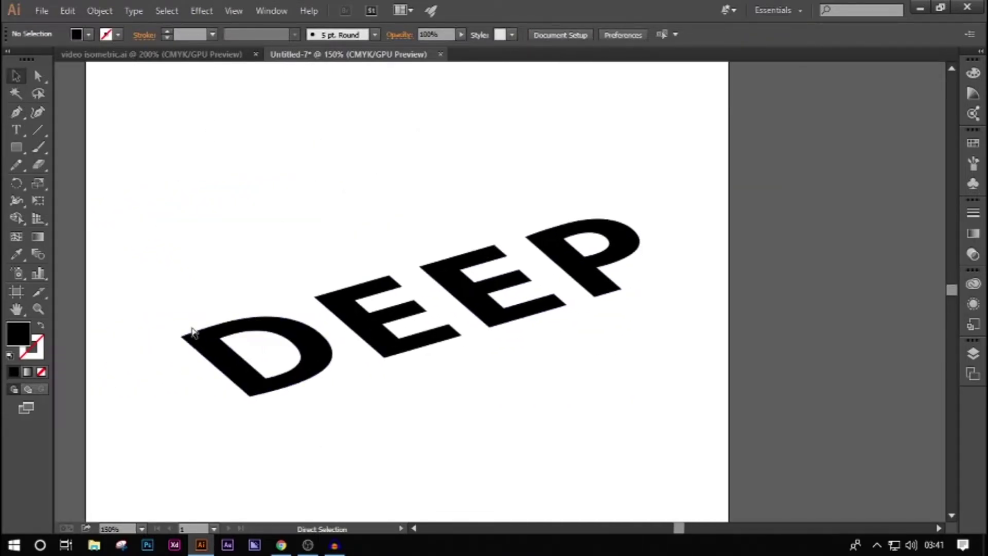
{"action": "left_click_drag", "start_coordinate": [676, 433], "coordinate": [157, 149]}
{"action": "key", "text": "a"}
{"action": "scroll", "coordinate": [118, 173], "scroll_direction": "down", "scroll_amount": 1}
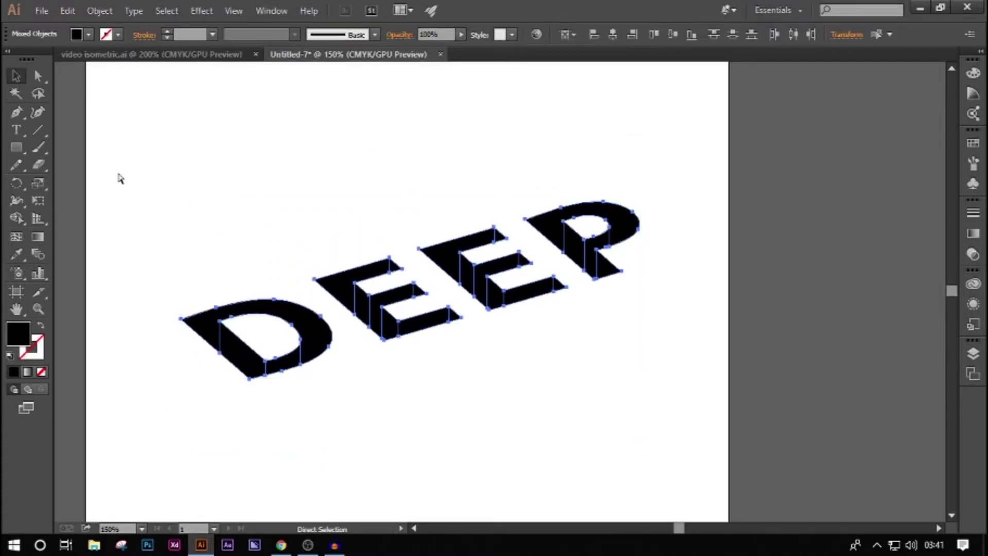
{"action": "scroll", "coordinate": [118, 174], "scroll_direction": "left", "scroll_amount": 3}
{"action": "key", "text": "v"}
{"action": "scroll", "coordinate": [120, 177], "scroll_direction": "left", "scroll_amount": 2}
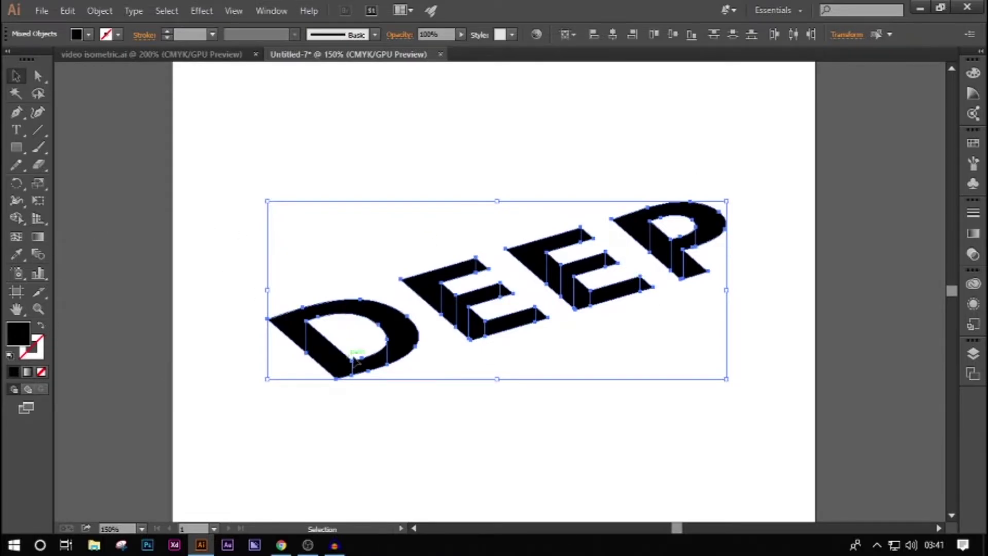
{"action": "scroll", "coordinate": [360, 359], "scroll_direction": "up", "scroll_amount": 2}
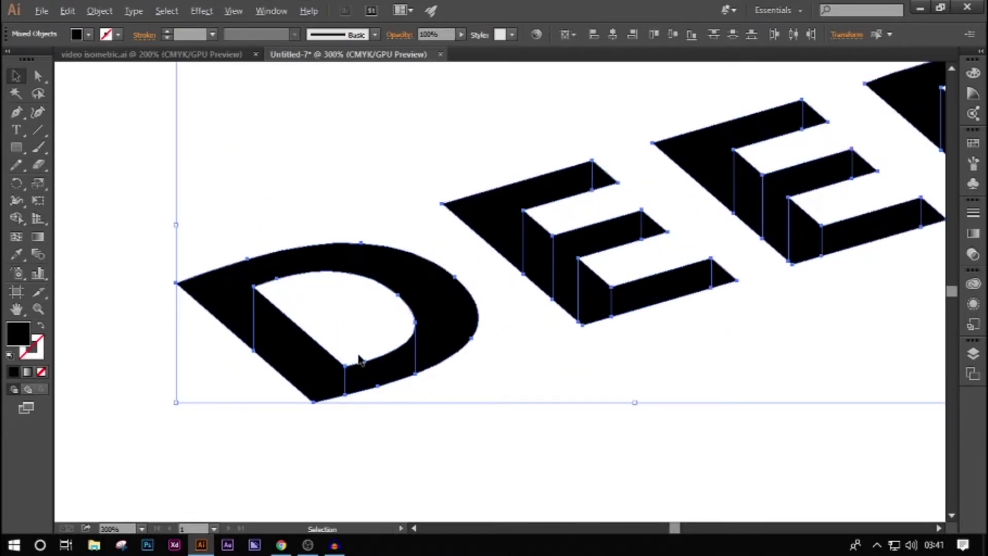
{"action": "scroll", "coordinate": [359, 359], "scroll_direction": "down", "scroll_amount": 1}
{"action": "scroll", "coordinate": [359, 359], "scroll_direction": "down", "scroll_amount": 1}
{"action": "scroll", "coordinate": [360, 359], "scroll_direction": "down", "scroll_amount": 5}
{"action": "scroll", "coordinate": [361, 359], "scroll_direction": "up", "scroll_amount": 5}
{"action": "scroll", "coordinate": [360, 357], "scroll_direction": "right", "scroll_amount": 2}
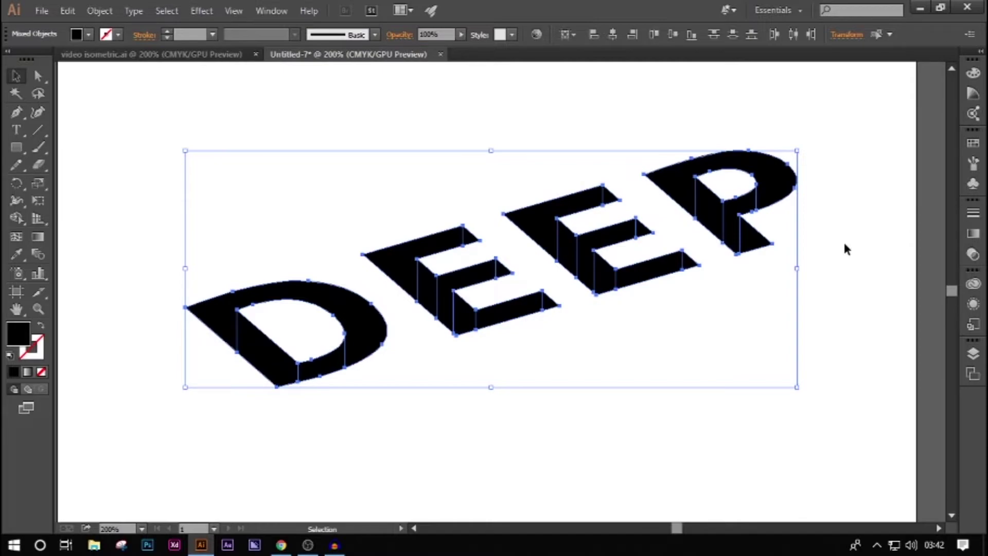
- Reselect all letters and depth lines and separate the D into its faces with the Shape Builder tool
{"action": "left_click", "coordinate": [852, 359]}
{"action": "left_click_drag", "start_coordinate": [855, 443], "coordinate": [133, 135]}
{"action": "left_click", "coordinate": [17, 219]}
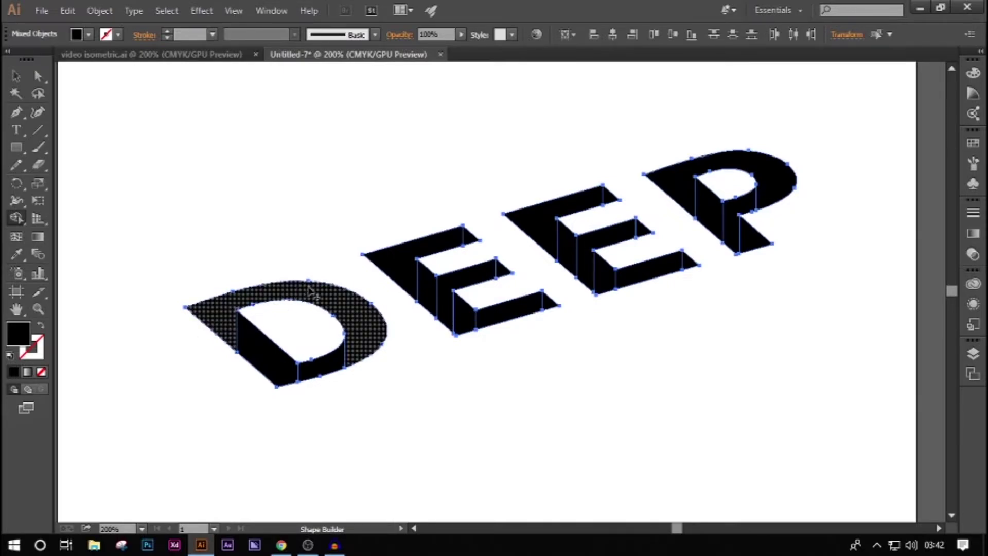
{"action": "left_click", "coordinate": [354, 315]}
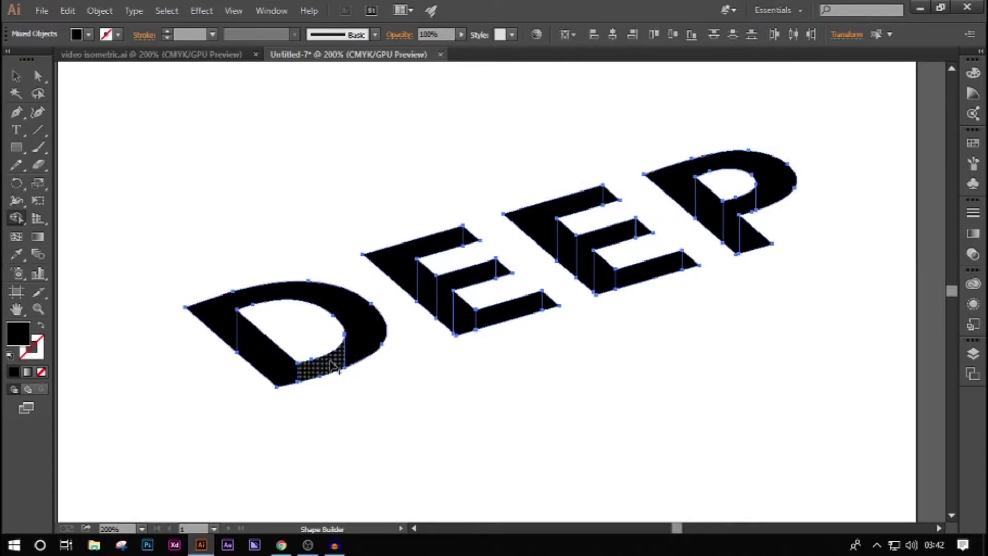
{"action": "left_click", "coordinate": [286, 366]}
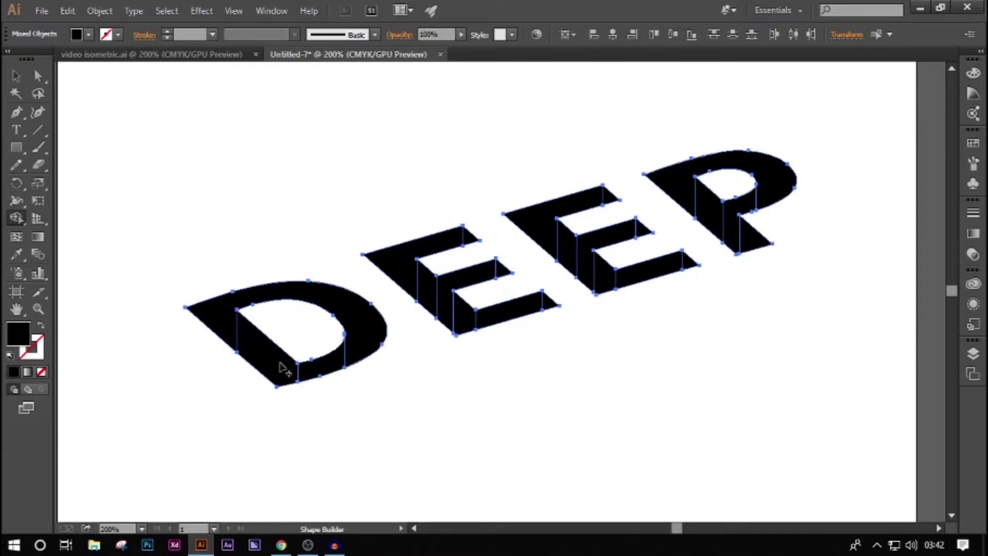
- Separate the faces of both E's along their vertical lines with the Shape Builder tool
{"action": "left_click", "coordinate": [399, 272]}
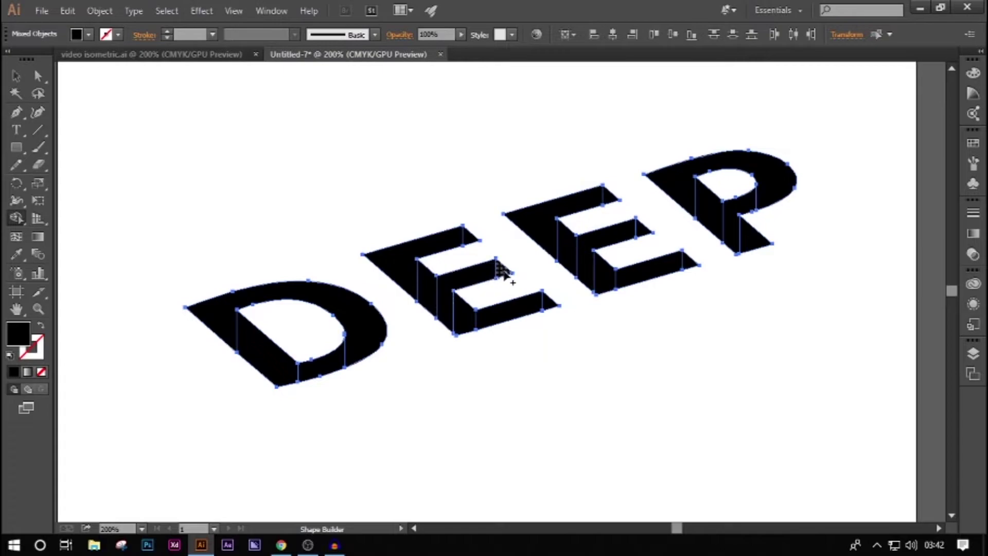
{"action": "left_click_drag", "start_coordinate": [502, 319], "coordinate": [550, 307]}
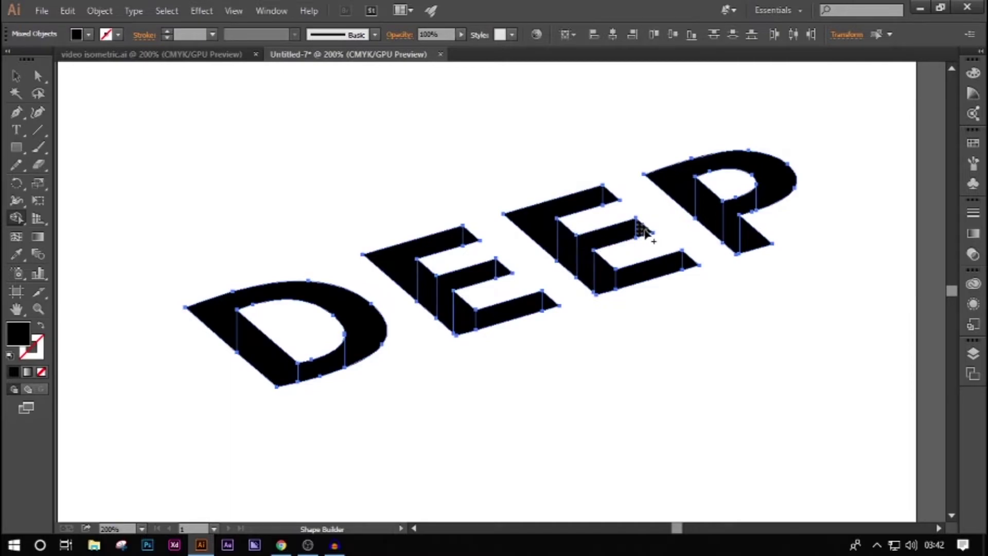
{"action": "left_click_drag", "start_coordinate": [617, 274], "coordinate": [684, 270]}
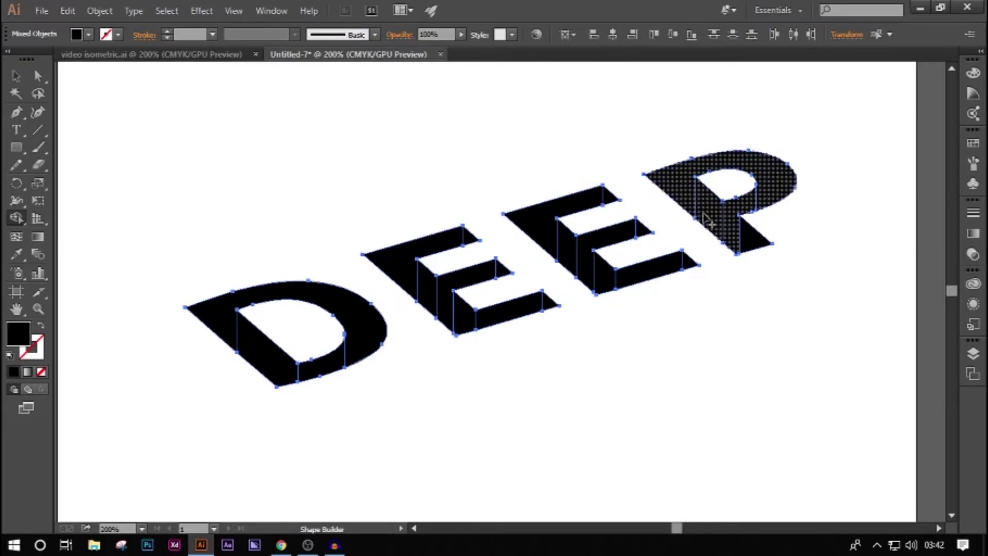
- Deselect everything, delete all four vertical depth lines from the P, and check the letter for leftover lines
{"action": "left_click", "coordinate": [16, 75]}
{"action": "left_click", "coordinate": [847, 216]}
{"action": "scroll", "coordinate": [846, 217], "scroll_direction": "up", "scroll_amount": 2}
{"action": "scroll", "coordinate": [847, 218], "scroll_direction": "up", "scroll_amount": 1}
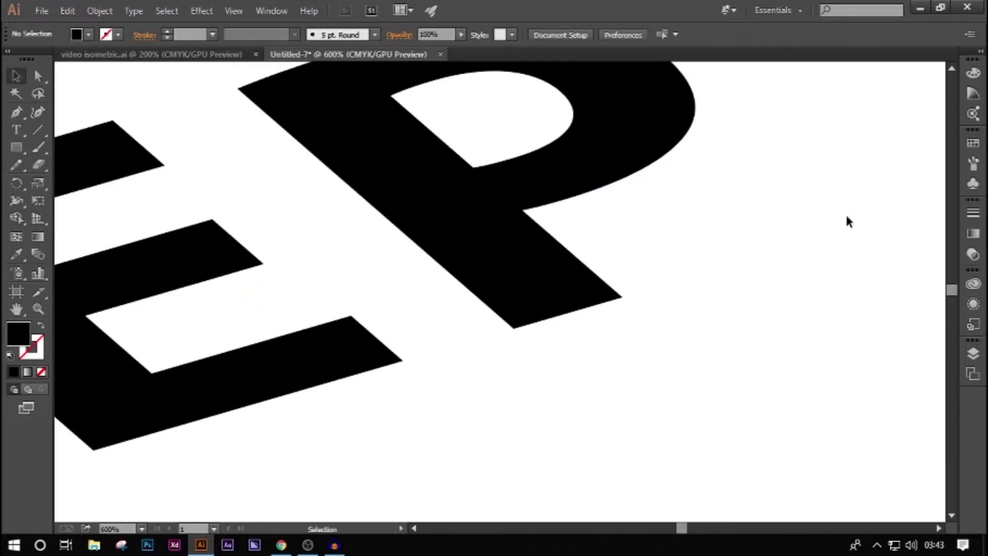
{"action": "scroll", "coordinate": [847, 218], "scroll_direction": "up", "scroll_amount": 2}
{"action": "left_click", "coordinate": [391, 194]}
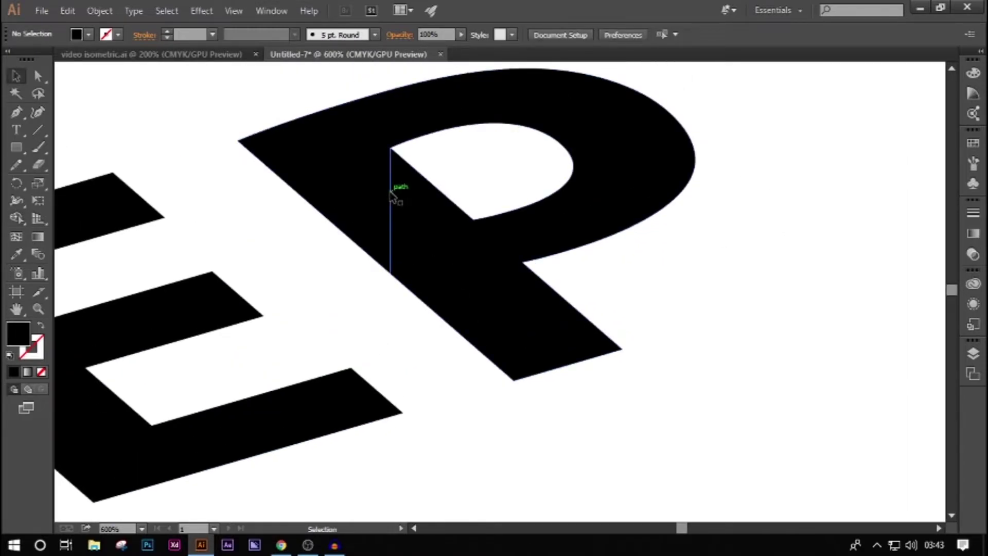
{"action": "key", "text": "Delete"}
{"action": "left_click", "coordinate": [474, 226]}
{"action": "key", "text": "Delete"}
{"action": "left_click", "coordinate": [573, 204]}
{"action": "key", "text": "Delete"}
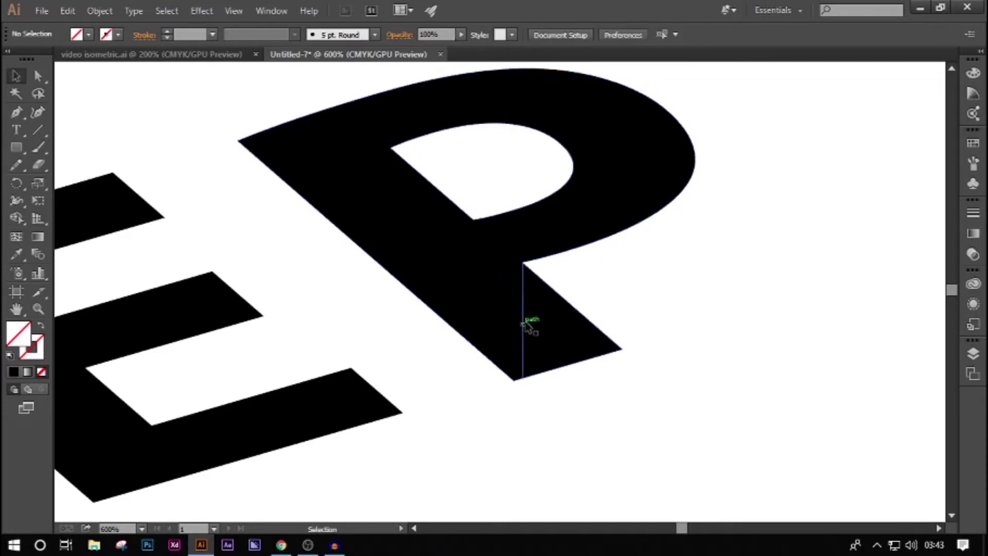
{"action": "left_click", "coordinate": [525, 291]}
{"action": "key", "text": "Delete"}
{"action": "left_click_drag", "start_coordinate": [263, 86], "coordinate": [742, 418]}
{"action": "key", "text": "shift+Down"}
{"action": "left_click", "coordinate": [769, 304]}
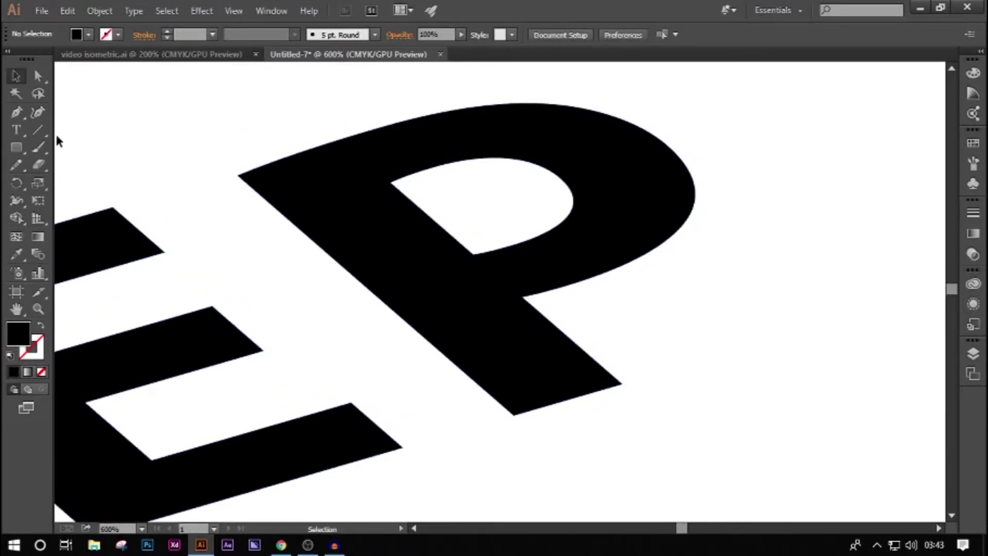
- Draw vertical Pen tool lines from both ends of the straight edge of the P's counter down to the stem's outer edge
{"action": "left_click", "coordinate": [16, 113]}
{"action": "scroll", "coordinate": [413, 269], "scroll_direction": "up", "scroll_amount": 1}
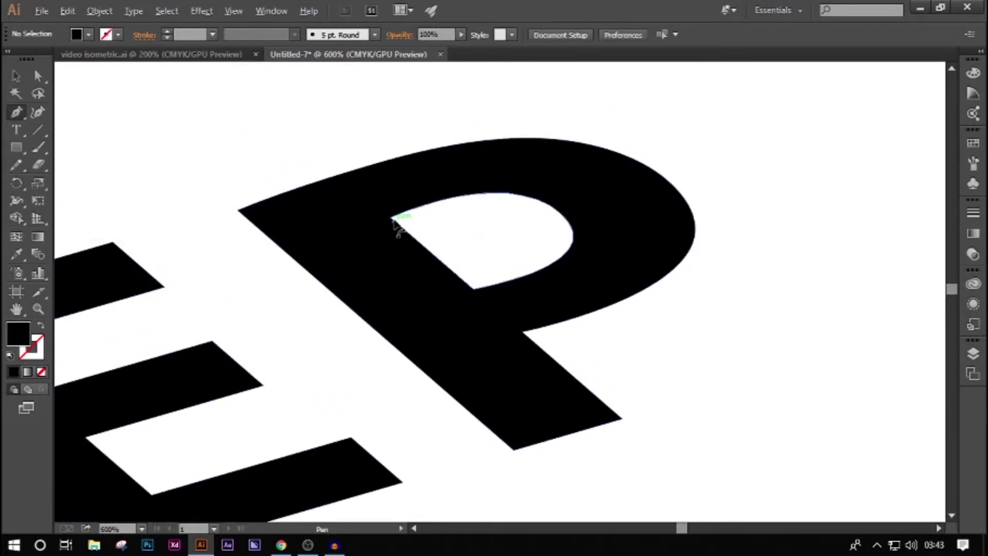
{"action": "scroll", "coordinate": [397, 224], "scroll_direction": "up", "scroll_amount": 1}
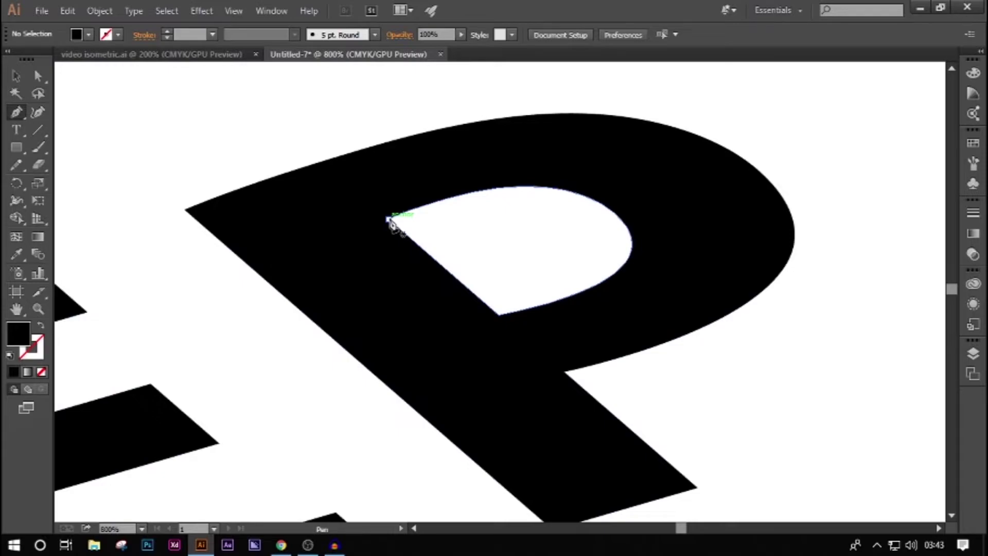
{"action": "left_click", "coordinate": [389, 220]}
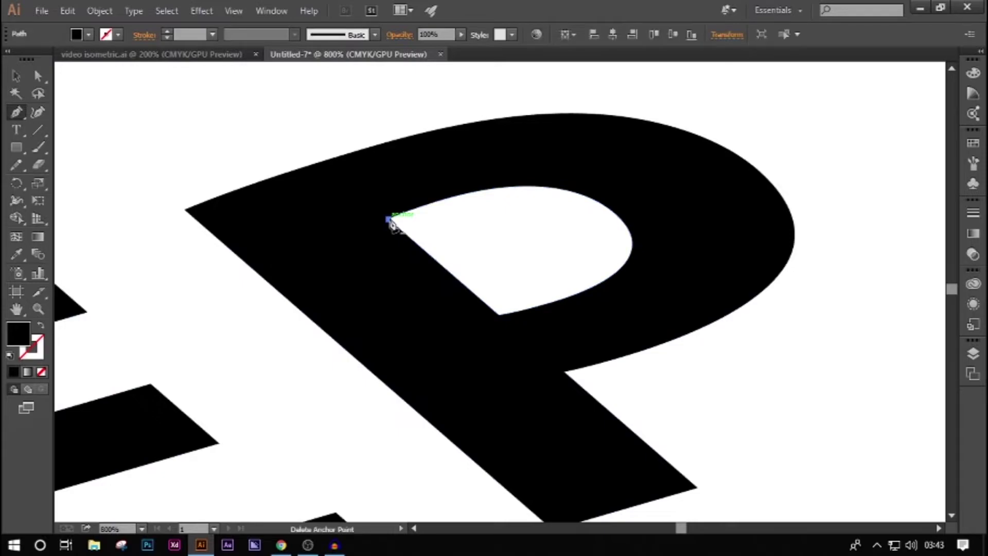
{"action": "left_click", "coordinate": [389, 386]}
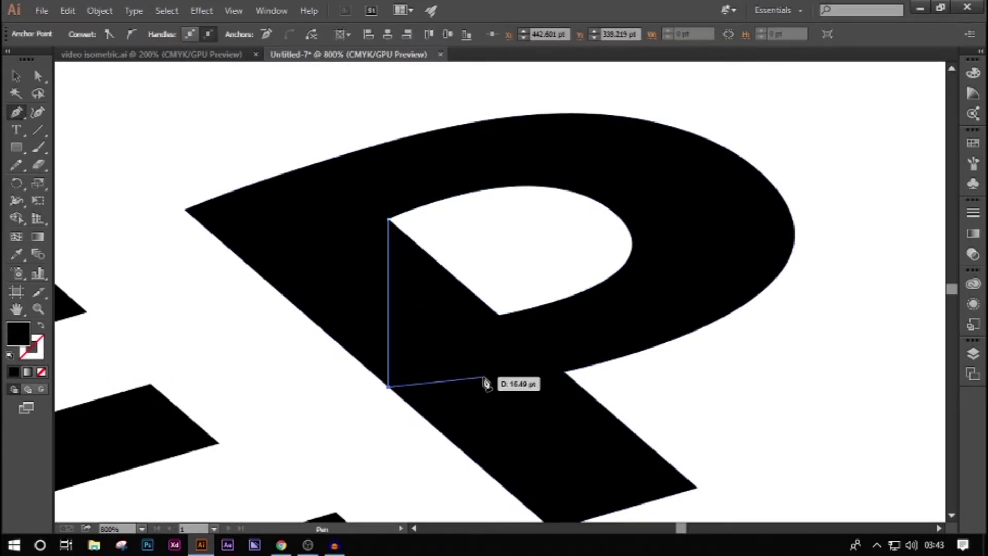
{"action": "scroll", "coordinate": [502, 324], "scroll_direction": "down", "scroll_amount": 1}
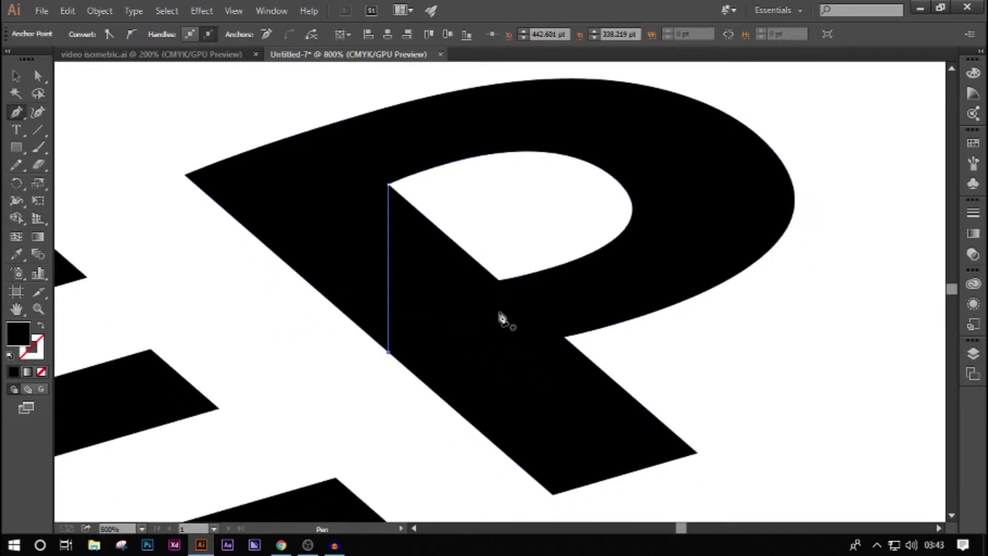
{"action": "left_click", "coordinate": [499, 281]}
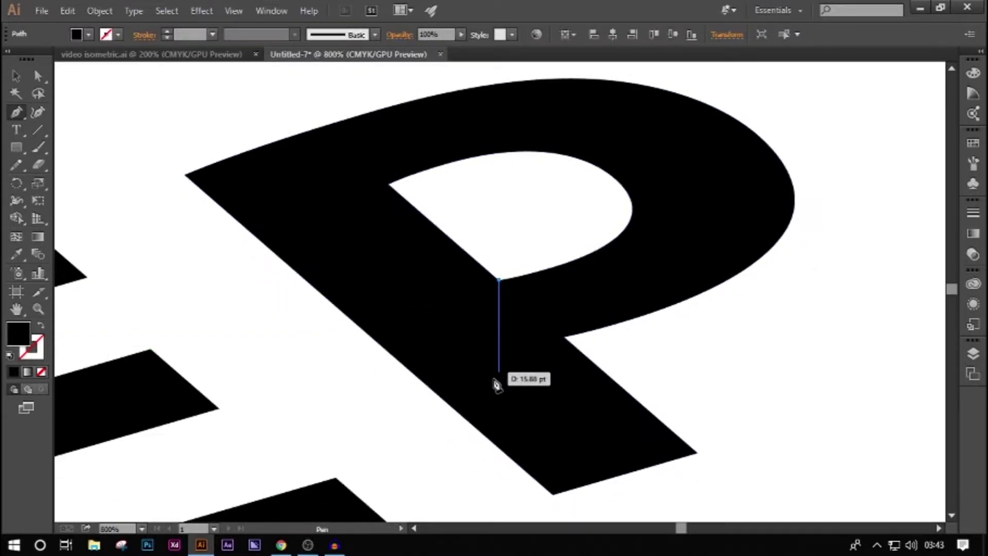
{"action": "left_click", "coordinate": [498, 448]}
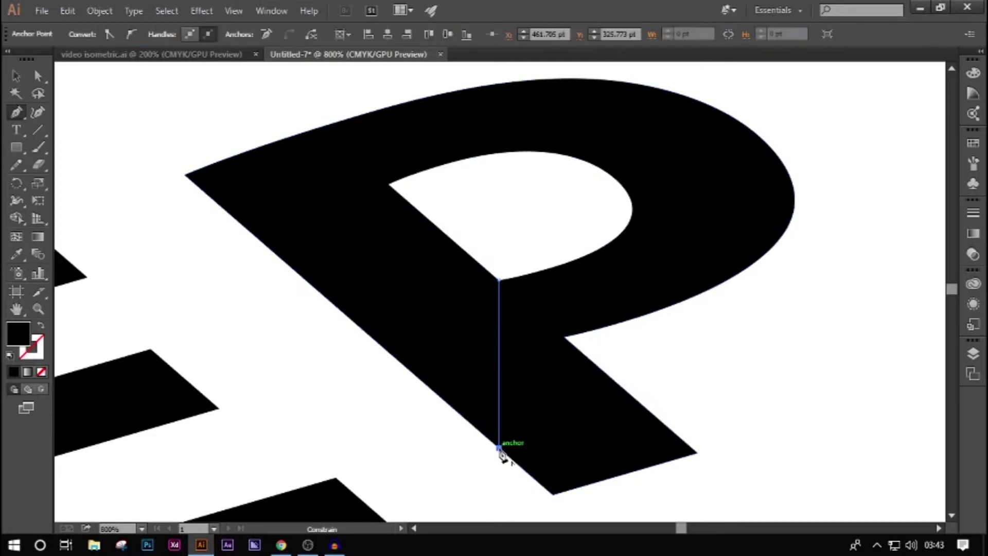
- Draw vertical lines from the P's bowl-stem notch to the stem's base and from the counter's rounded end to the bowl's lower edge
{"action": "left_click", "coordinate": [564, 337]}
{"action": "scroll", "coordinate": [566, 326], "scroll_direction": "down", "scroll_amount": 2}
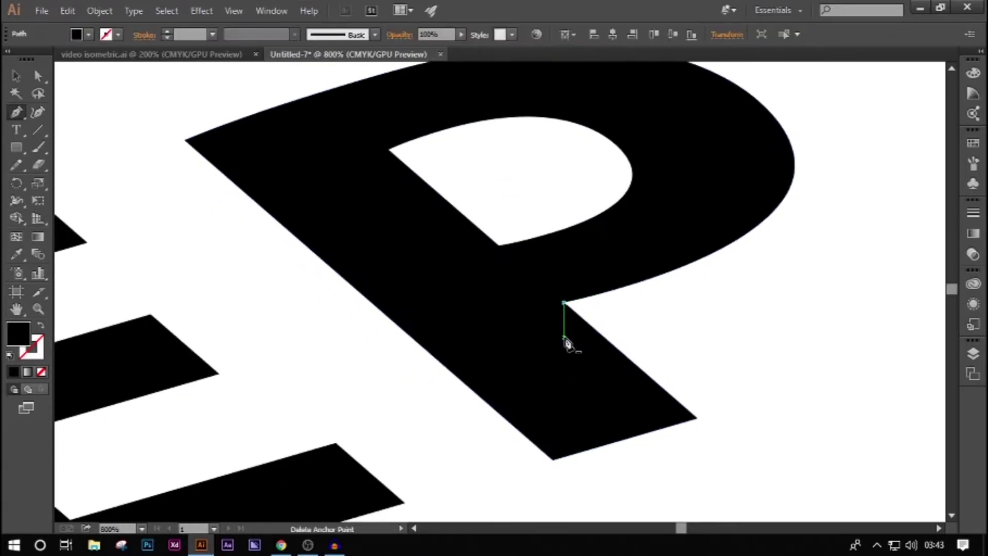
{"action": "left_click", "coordinate": [565, 460]}
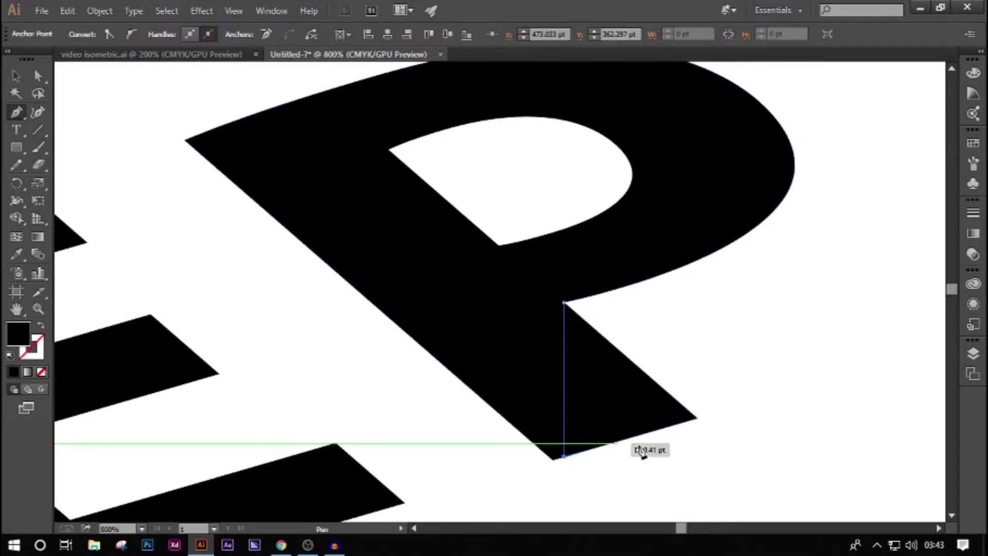
{"action": "scroll", "coordinate": [646, 443], "scroll_direction": "up", "scroll_amount": 4}
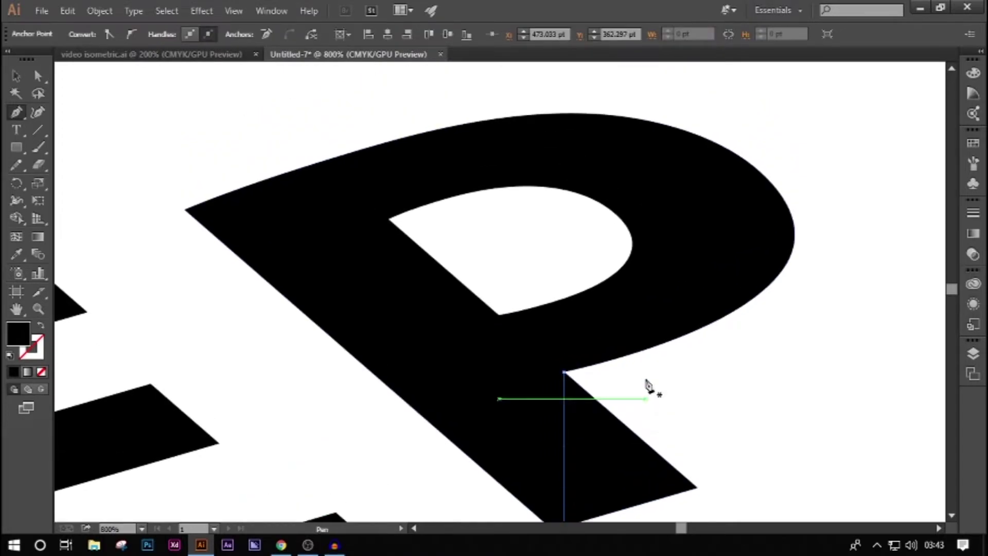
{"action": "left_click", "coordinate": [634, 242]}
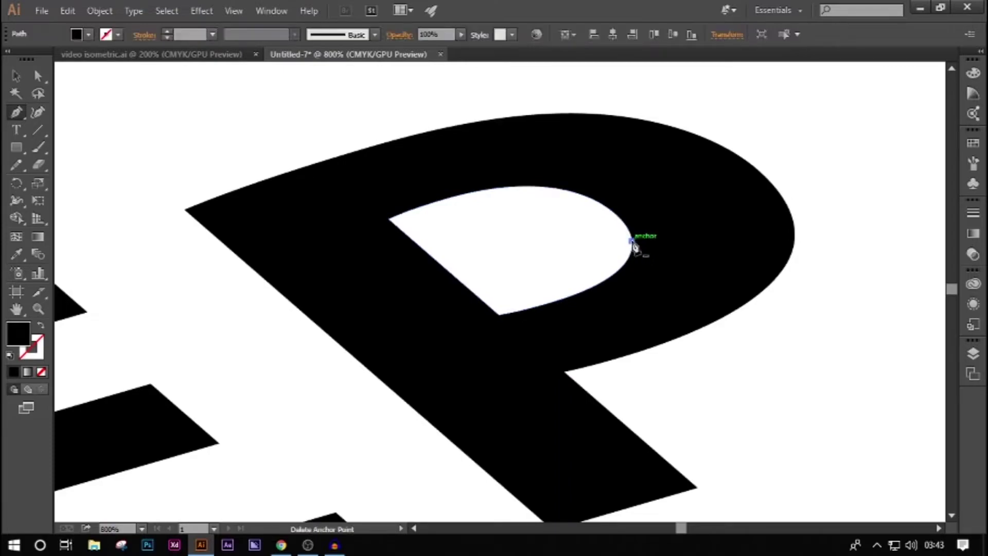
{"action": "left_click", "coordinate": [633, 355], "text": "shift"}
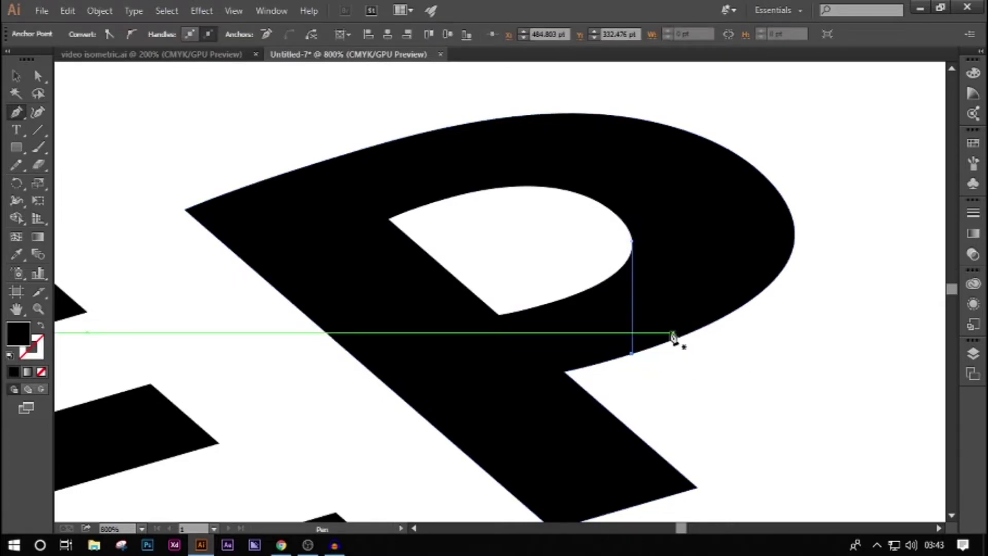
{"action": "scroll", "coordinate": [325, 288], "scroll_direction": "down", "scroll_amount": 1}
{"action": "key", "text": "v"}
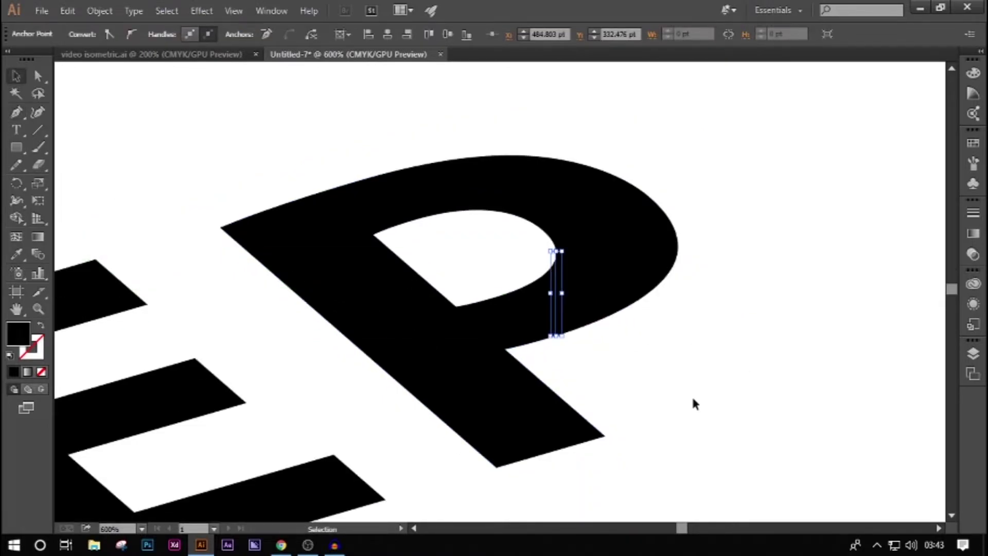
- Select all letters and depth lines, check the P's regions with the Shape Builder tool, and deselect everything
{"action": "left_click", "coordinate": [730, 477]}
{"action": "key", "text": "ctrl+a"}
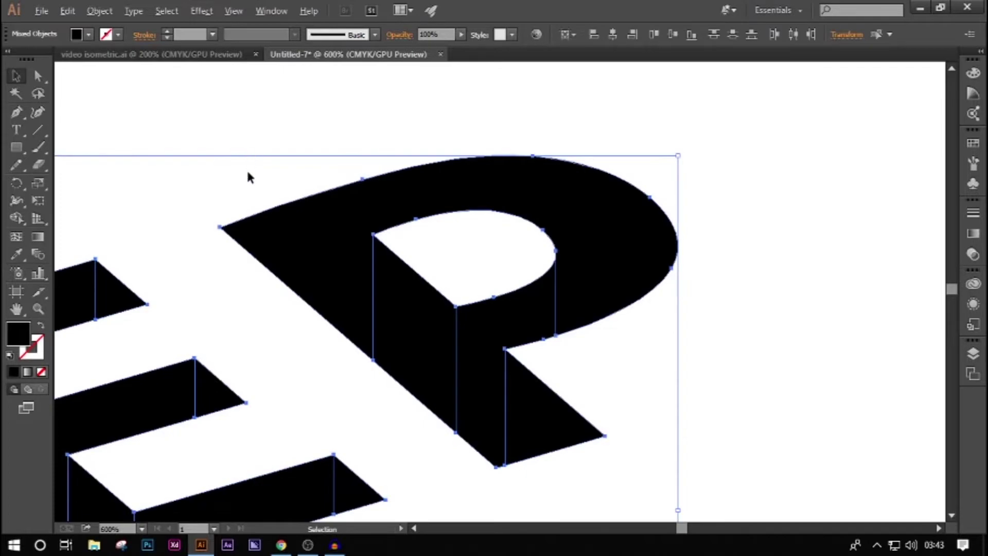
{"action": "scroll", "coordinate": [252, 216], "scroll_direction": "down", "scroll_amount": 1}
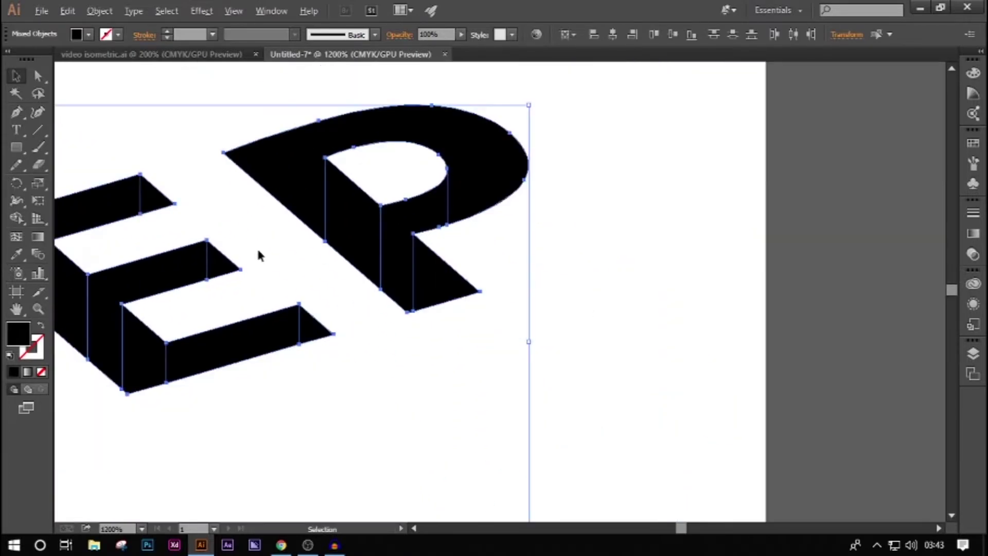
{"action": "scroll", "coordinate": [259, 251], "scroll_direction": "down", "scroll_amount": 1}
{"action": "key", "text": "a"}
{"action": "key", "text": "v"}
{"action": "scroll", "coordinate": [231, 350], "scroll_direction": "left", "scroll_amount": 2}
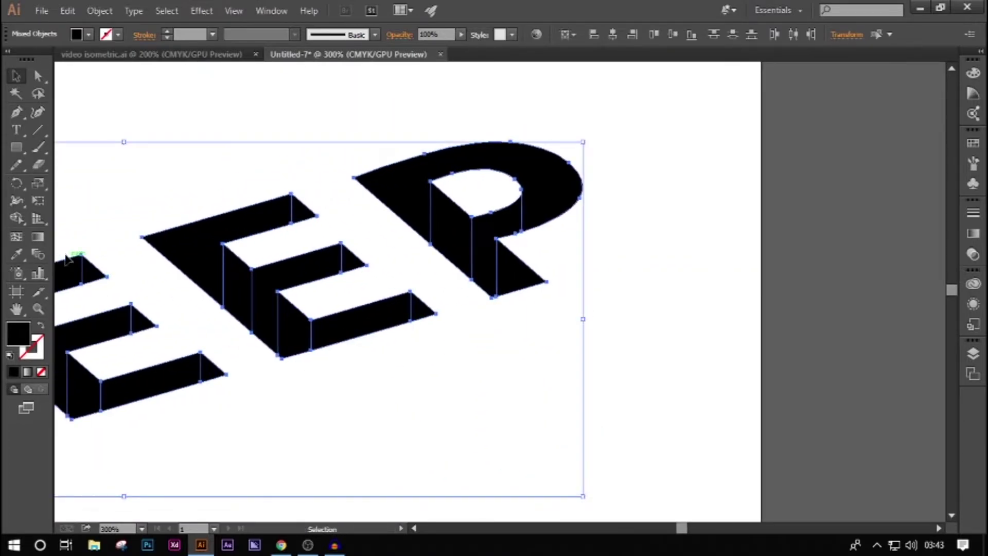
{"action": "left_click", "coordinate": [17, 218]}
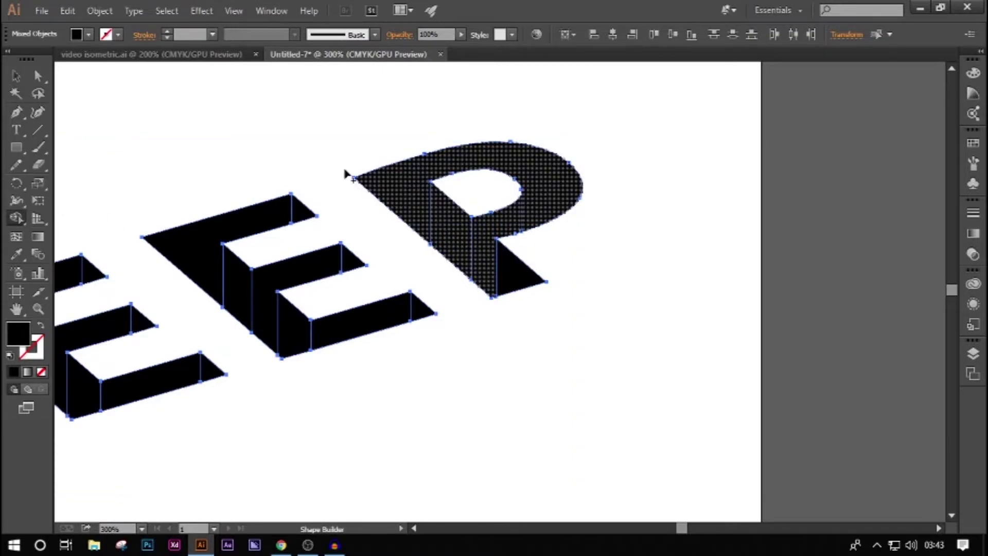
{"action": "left_click", "coordinate": [16, 78]}
{"action": "left_click", "coordinate": [643, 186]}
- Delete the four newly drawn vertical lines from the P
{"action": "scroll", "coordinate": [554, 196], "scroll_direction": "up", "scroll_amount": 5}
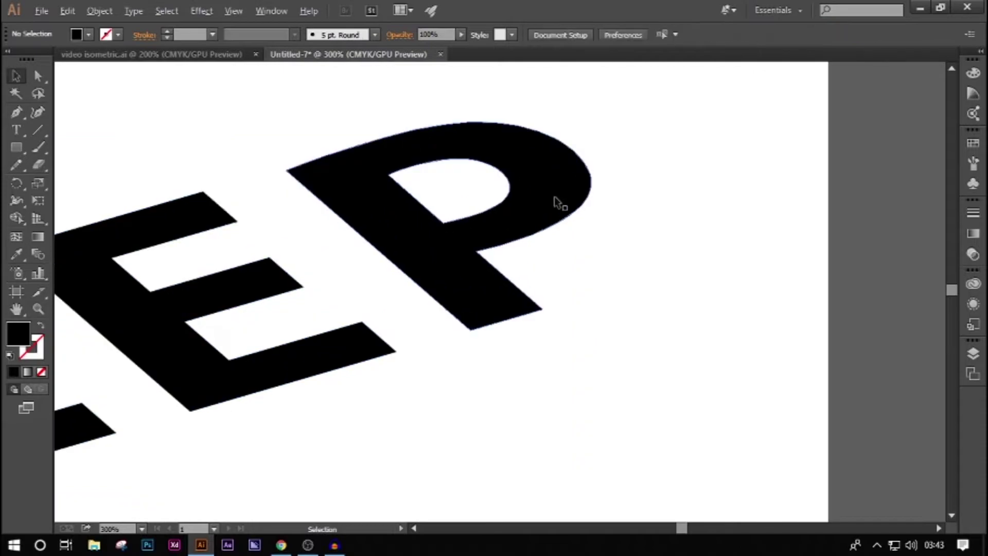
{"action": "key", "text": "a"}
{"action": "scroll", "coordinate": [540, 277], "scroll_direction": "left", "scroll_amount": 2}
{"action": "key", "text": "v"}
{"action": "left_click", "coordinate": [555, 242]}
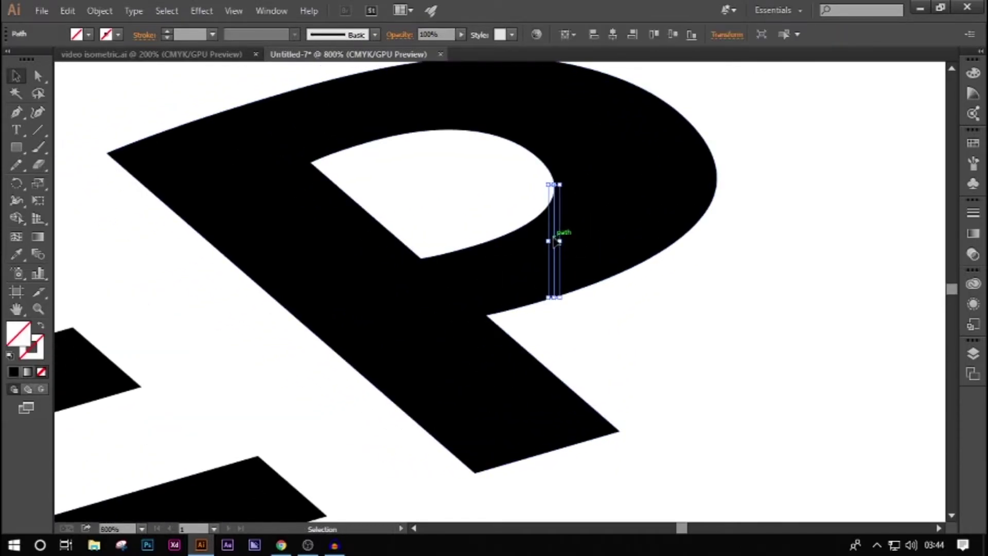
{"action": "left_click", "coordinate": [312, 205]}
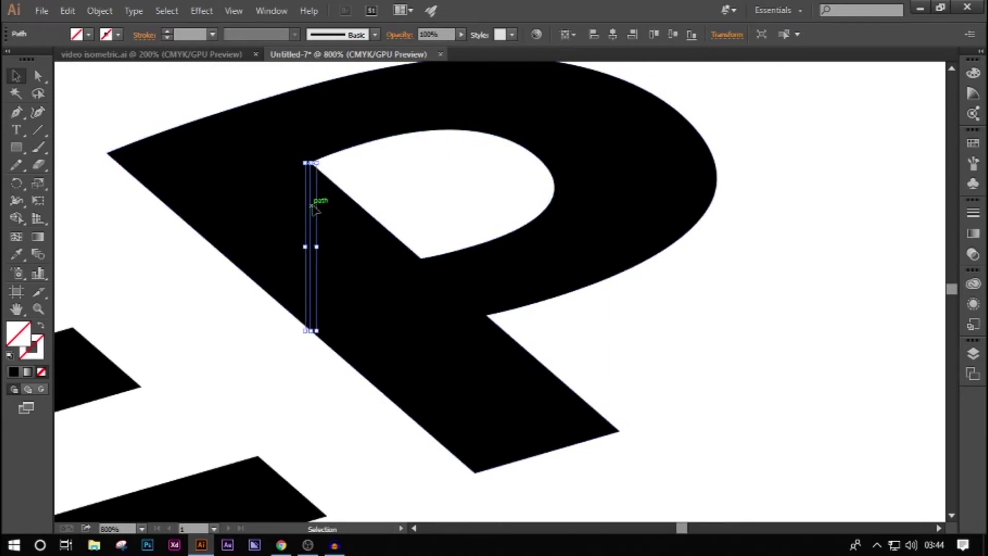
{"action": "key", "text": "Delete"}
{"action": "left_click", "coordinate": [421, 283]}
{"action": "key", "text": "Delete"}
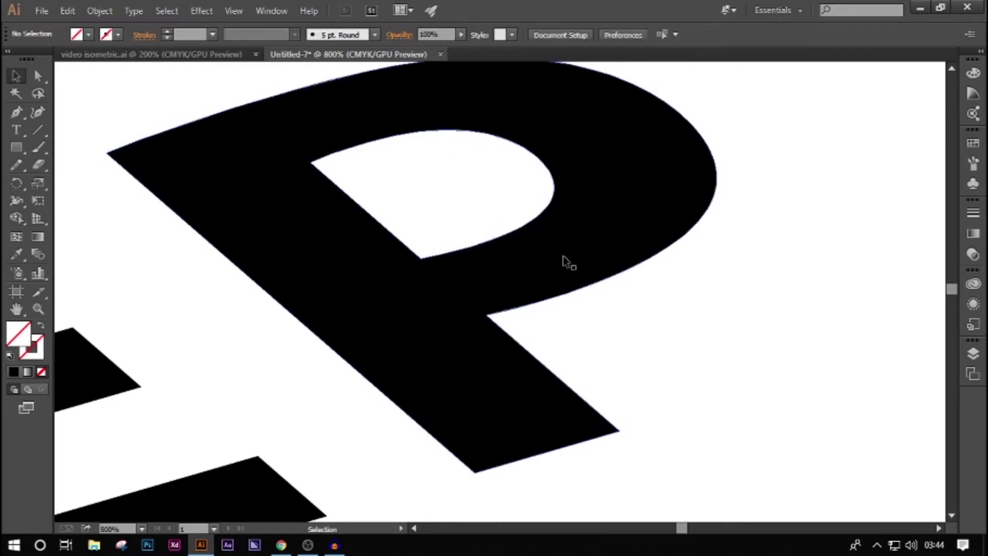
{"action": "left_click", "coordinate": [554, 230]}
{"action": "key", "text": "Delete"}
{"action": "scroll", "coordinate": [520, 344], "scroll_direction": "down", "scroll_amount": 1}
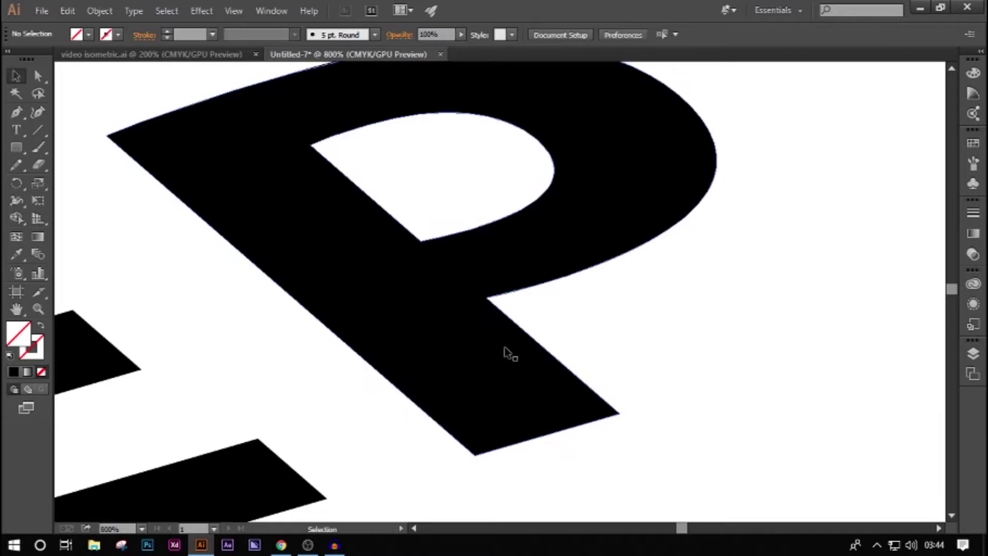
{"action": "left_click", "coordinate": [485, 351]}
{"action": "key", "text": "Delete"}
{"action": "scroll", "coordinate": [472, 326], "scroll_direction": "up", "scroll_amount": 3}
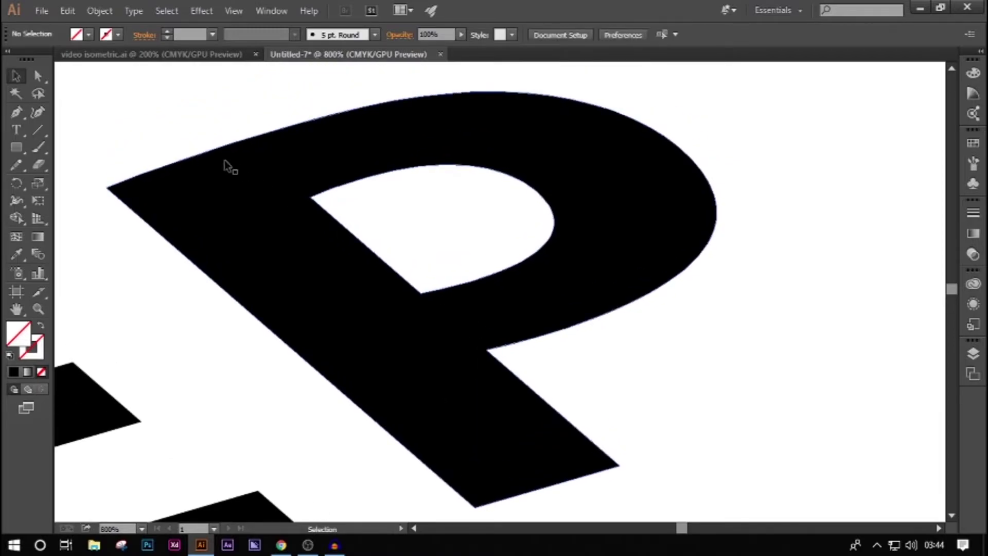
- Ungroup the letters and select the P on its own
{"action": "left_click", "coordinate": [573, 195]}
{"action": "right_click", "coordinate": [587, 202]}
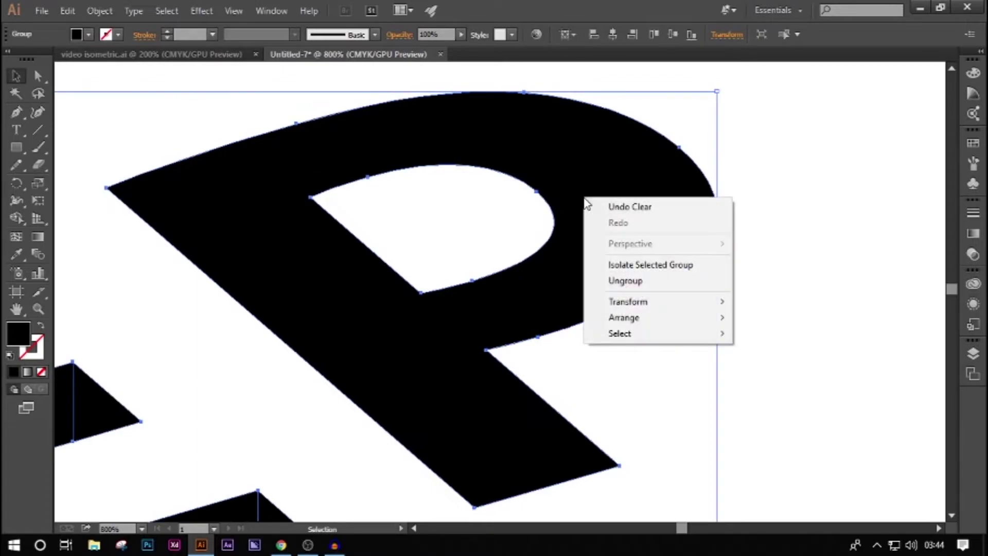
{"action": "left_click", "coordinate": [638, 280]}
{"action": "left_click", "coordinate": [793, 307]}
{"action": "left_click", "coordinate": [619, 296]}
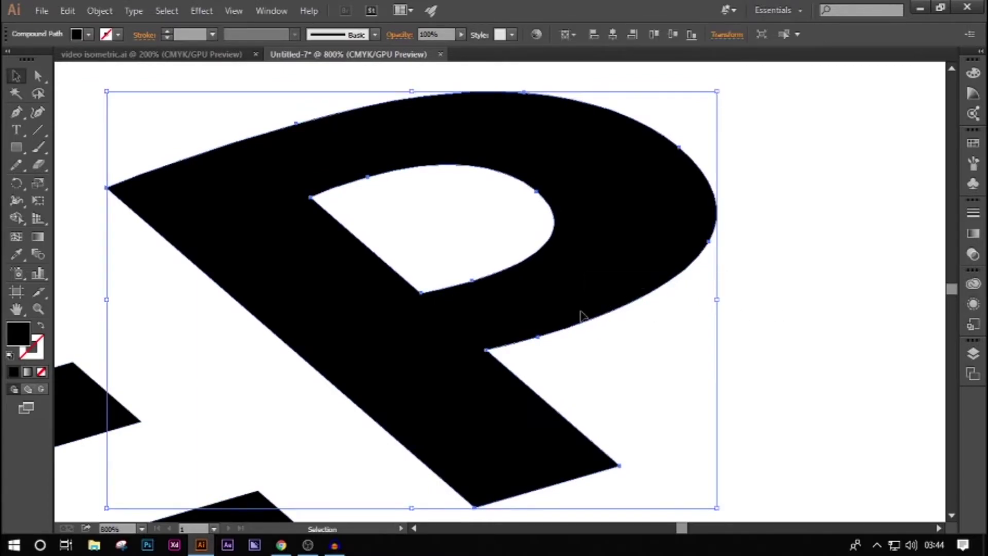
- Try to start a Pen tool line at the upper-left corner of the P's counter, and undo the anchor point removal
{"action": "left_click", "coordinate": [16, 113]}
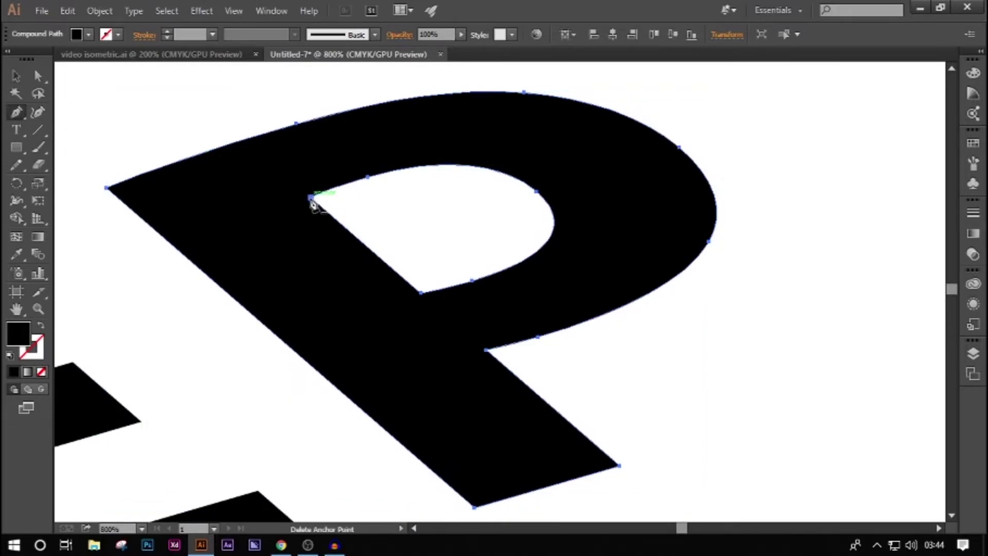
{"action": "scroll", "coordinate": [311, 198], "scroll_direction": "up", "scroll_amount": 2}
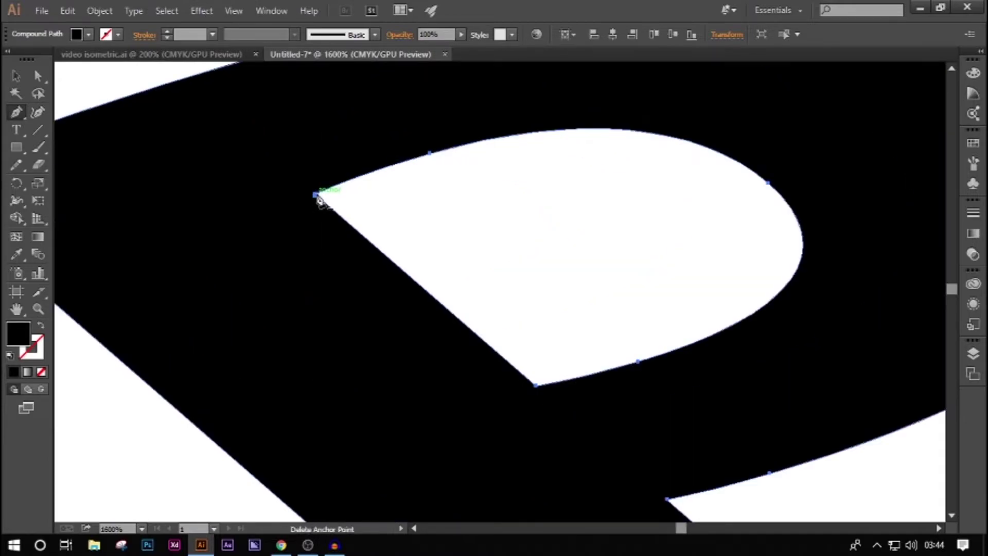
{"action": "left_click", "coordinate": [315, 195]}
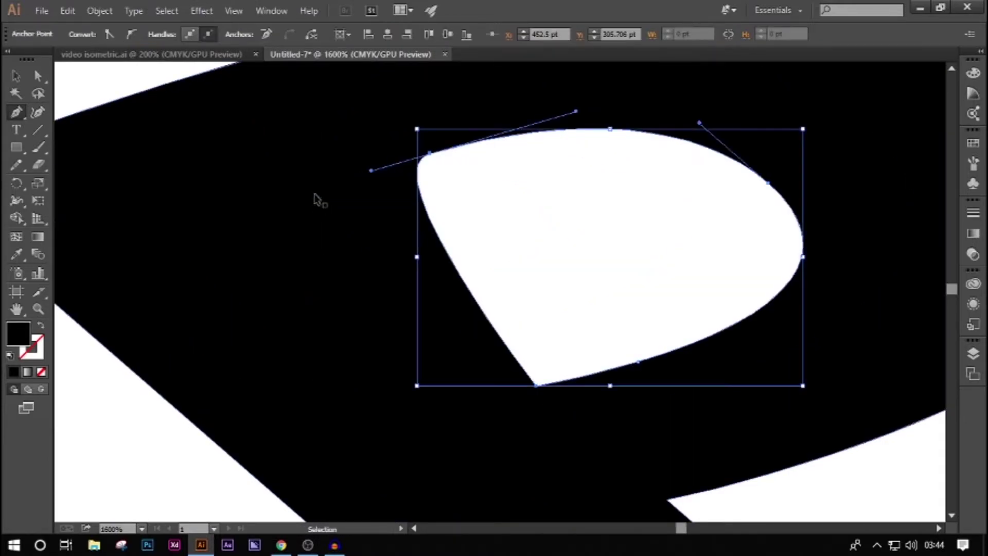
{"action": "key", "text": "ctrl+z"}
{"action": "left_click_drag", "start_coordinate": [14, 112], "coordinate": [53, 115]}
{"action": "scroll", "coordinate": [112, 193], "scroll_direction": "down", "scroll_amount": 2}
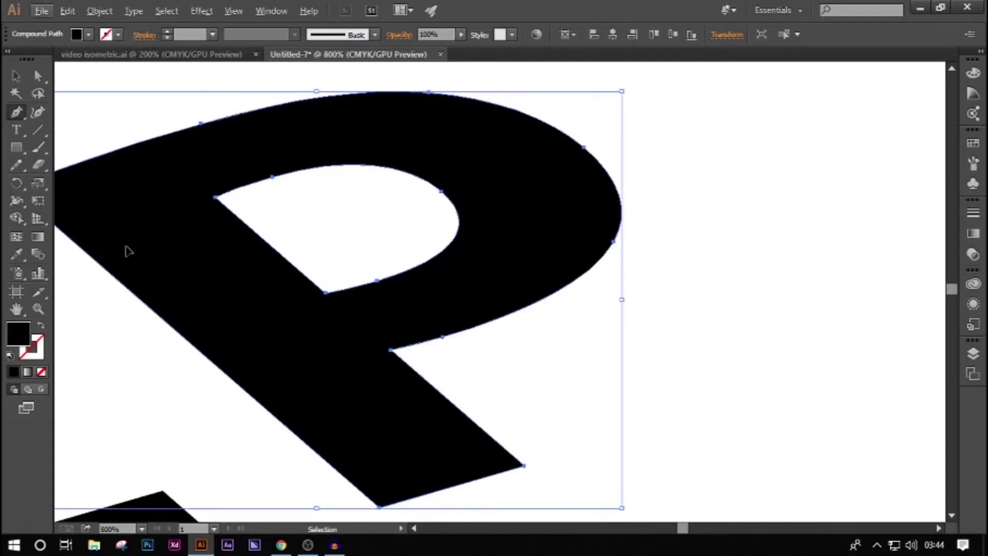
{"action": "scroll", "coordinate": [126, 249], "scroll_direction": "left", "scroll_amount": 2}
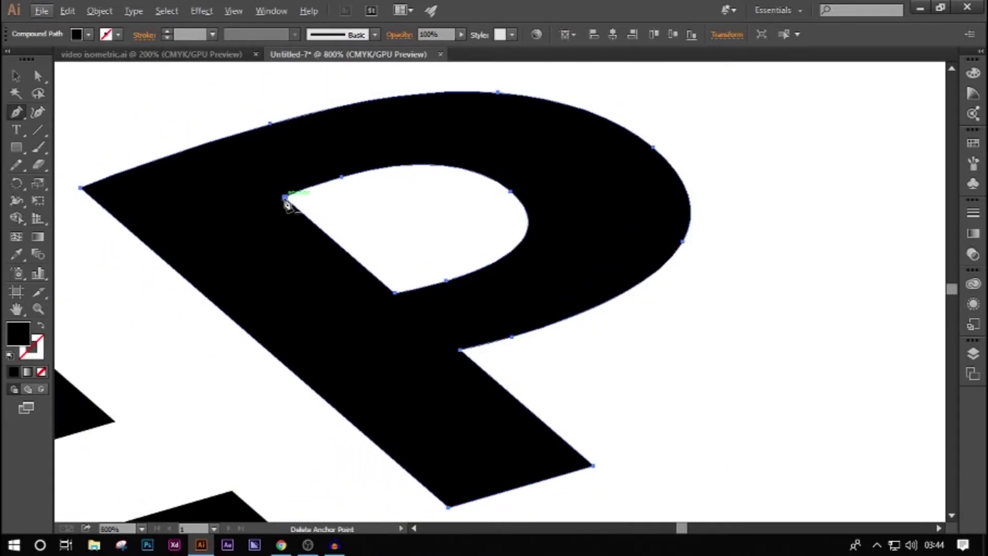
- Reselect the P, retry the Pen tool on the same counter corner, and undo back to the grouped letters
{"action": "left_click", "coordinate": [17, 76]}
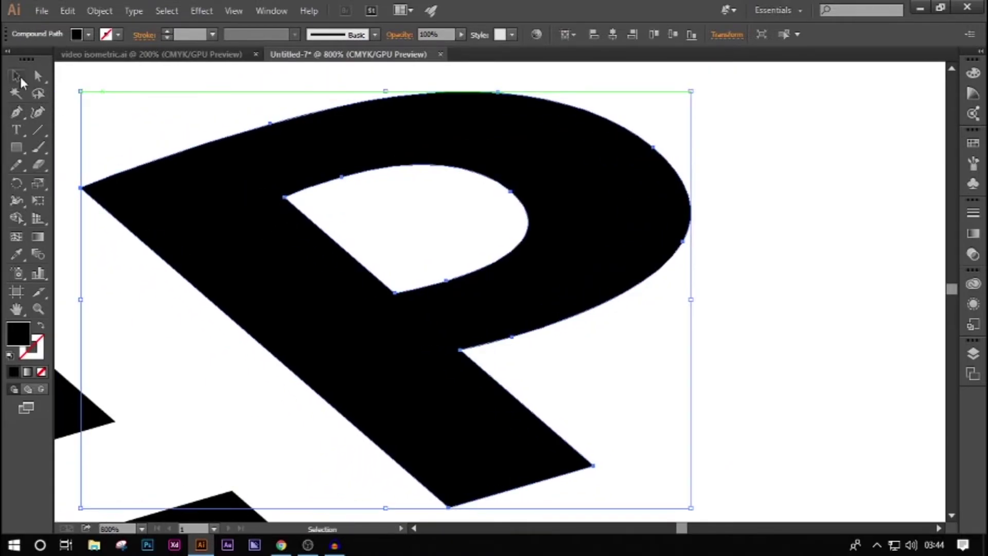
{"action": "left_click", "coordinate": [73, 81]}
{"action": "left_click", "coordinate": [242, 192]}
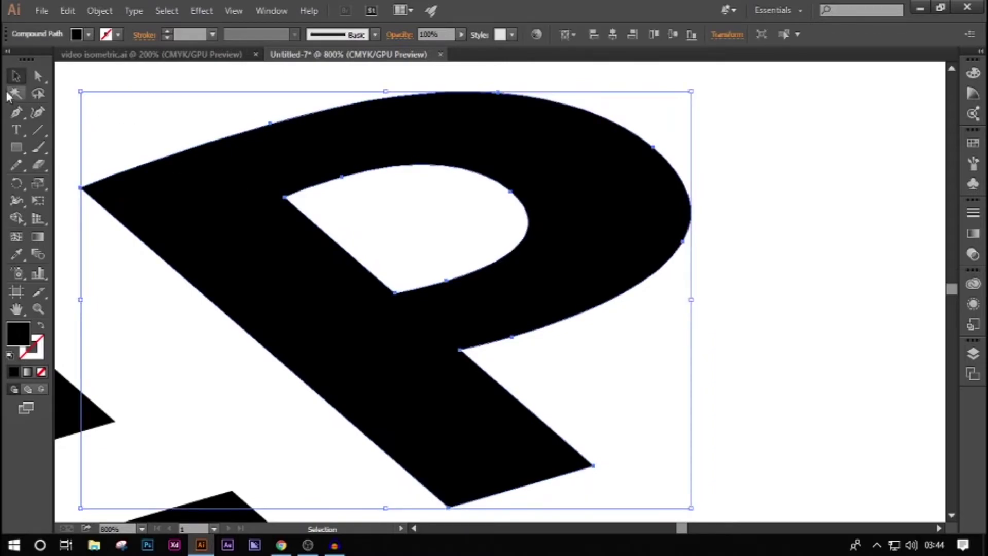
{"action": "left_click", "coordinate": [16, 111]}
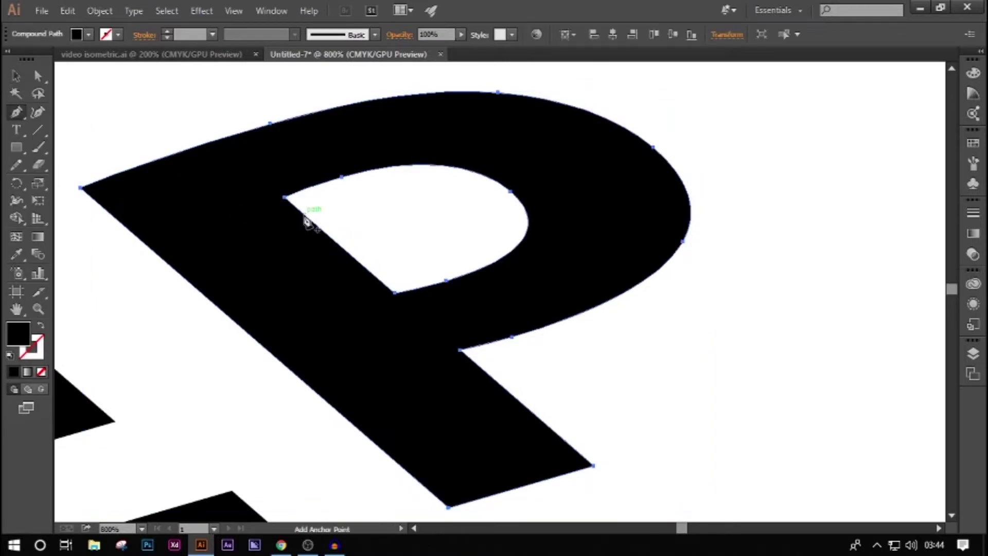
{"action": "left_click", "coordinate": [285, 198]}
{"action": "key", "text": "ctrl+z"}
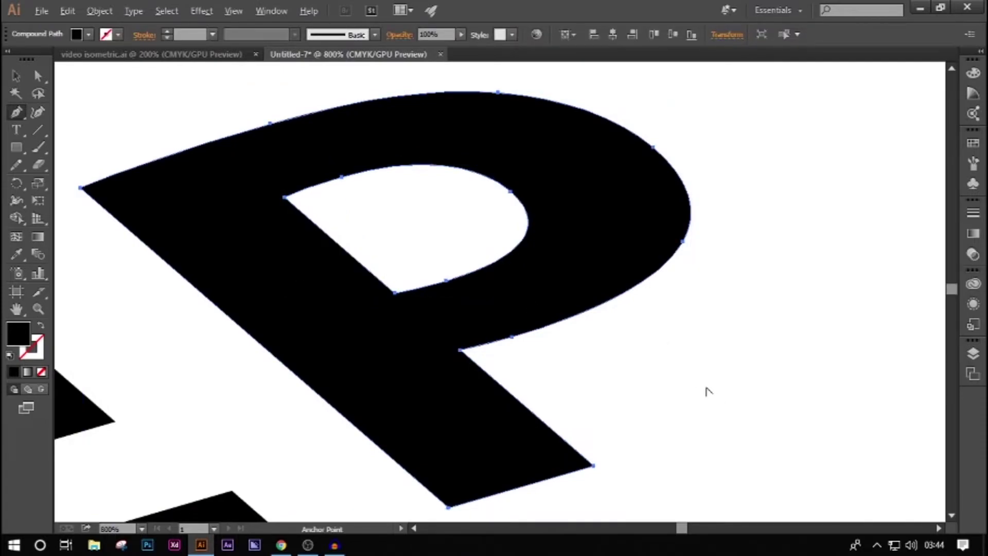
{"action": "key", "text": "ctrl+minus"}
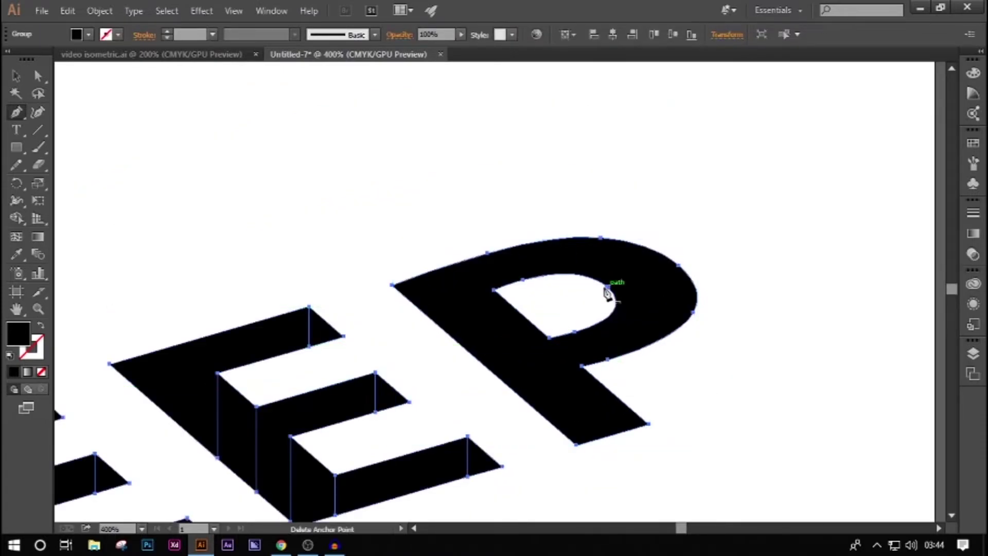
- Draw a vertical Pen tool line from the upper-left corner of the P's counter down to the stem's outer edge
{"action": "key", "text": "v"}
{"action": "left_click", "coordinate": [712, 312]}
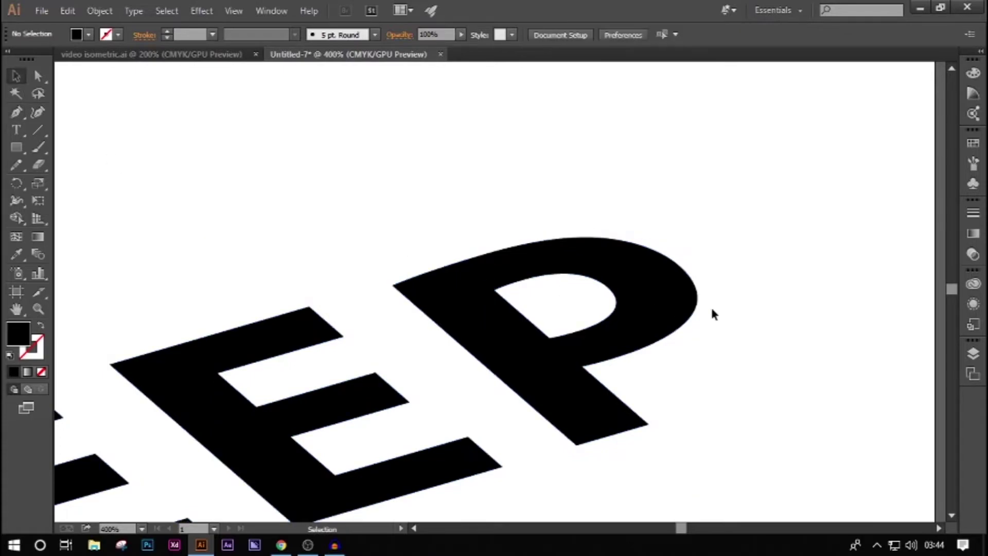
{"action": "scroll", "coordinate": [555, 306], "scroll_direction": "up", "scroll_amount": 1}
{"action": "left_click", "coordinate": [16, 112]}
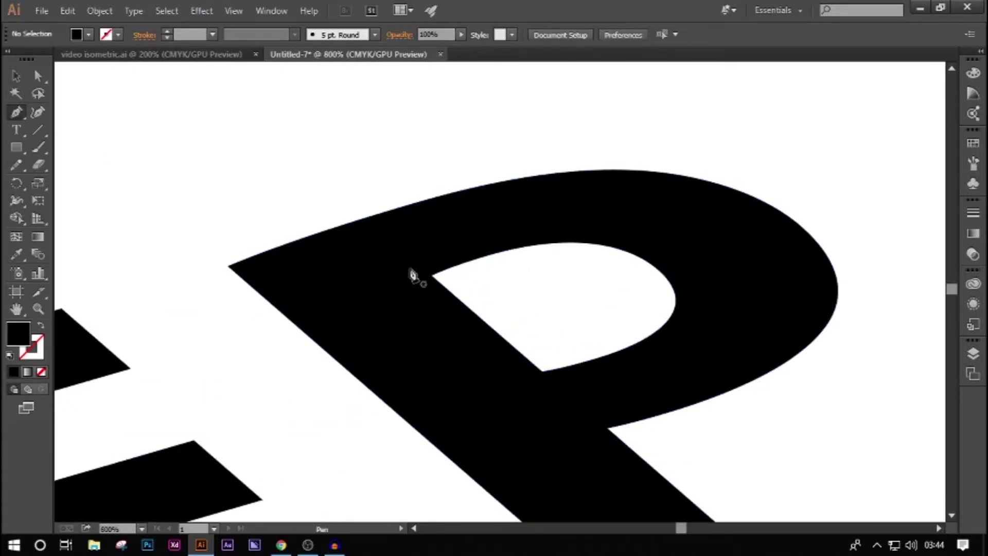
{"action": "left_click", "coordinate": [432, 277]}
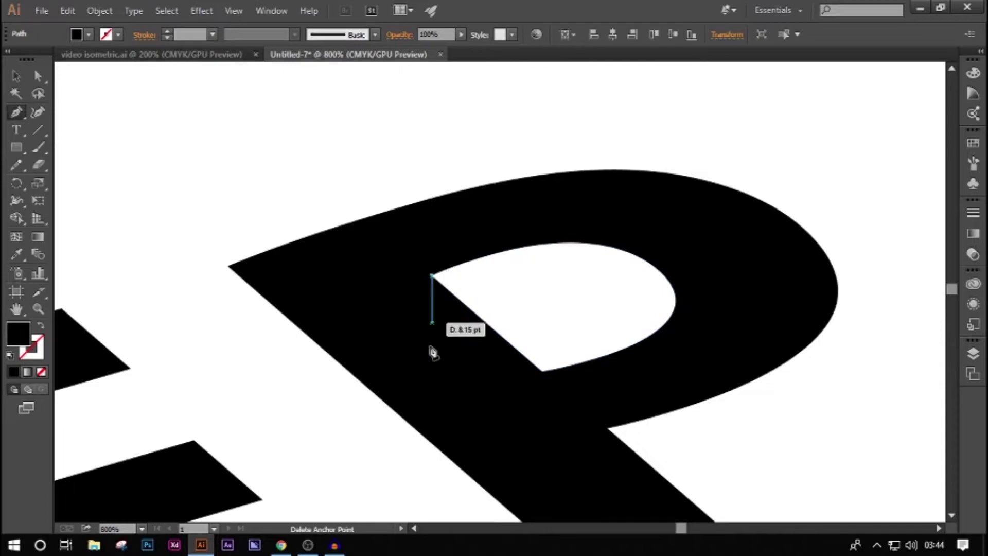
{"action": "left_click", "coordinate": [435, 447]}
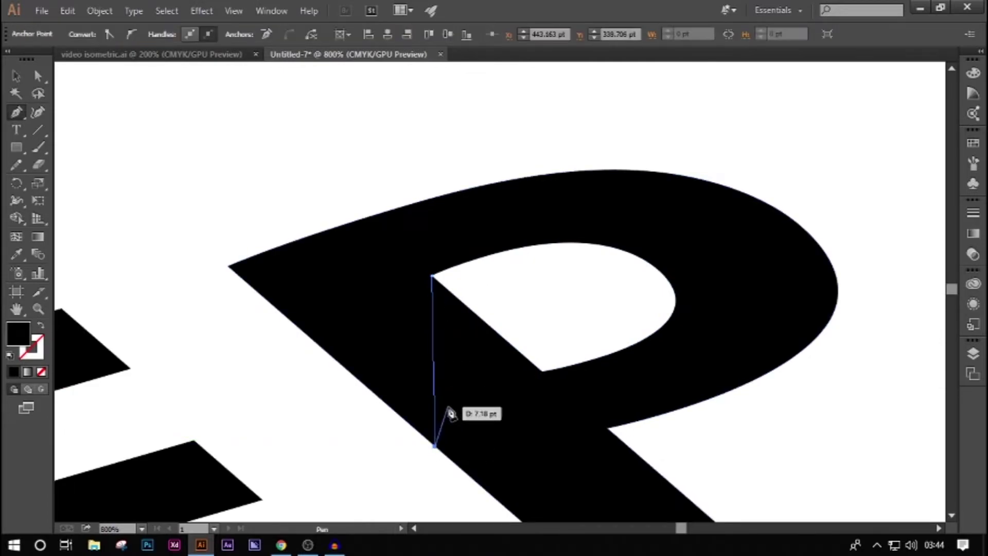
{"action": "scroll", "coordinate": [442, 443], "scroll_direction": "down", "scroll_amount": 3}
{"action": "key", "text": "ctrl+z"}
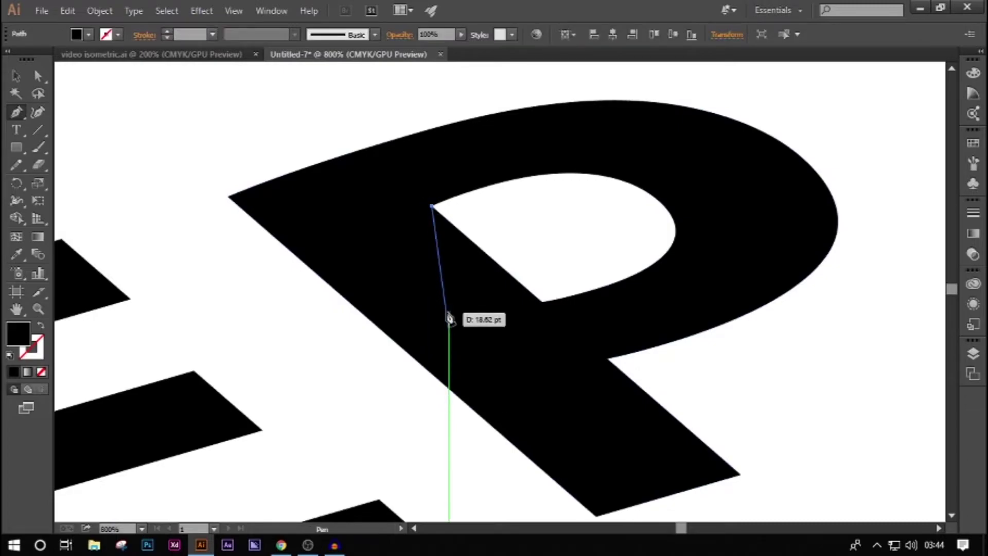
{"action": "left_click", "coordinate": [433, 375]}
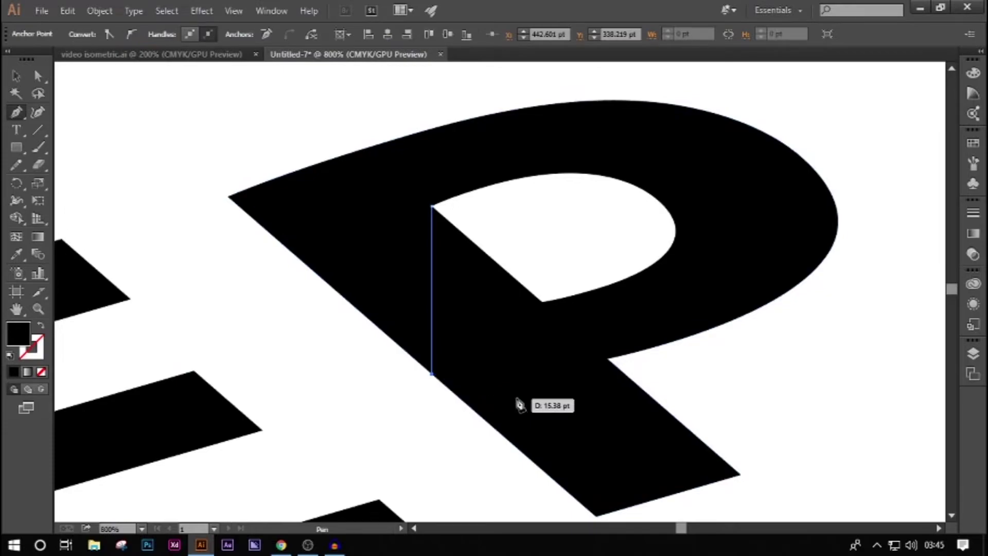
- Draw a second vertical line from the lower corner of the P's counter down to the stem's outer edge
{"action": "left_click", "coordinate": [542, 301]}
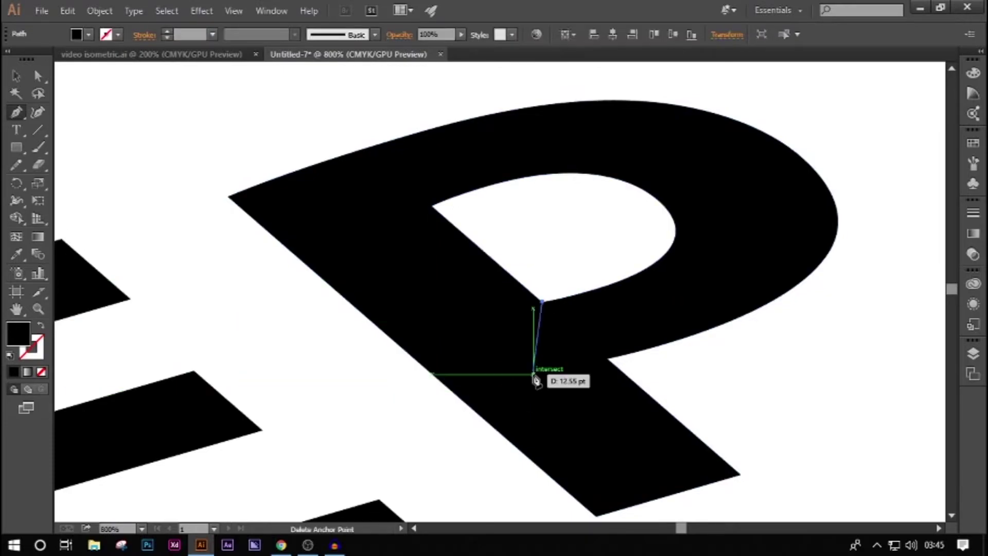
{"action": "left_click", "coordinate": [543, 470]}
{"action": "key", "text": "Escape"}
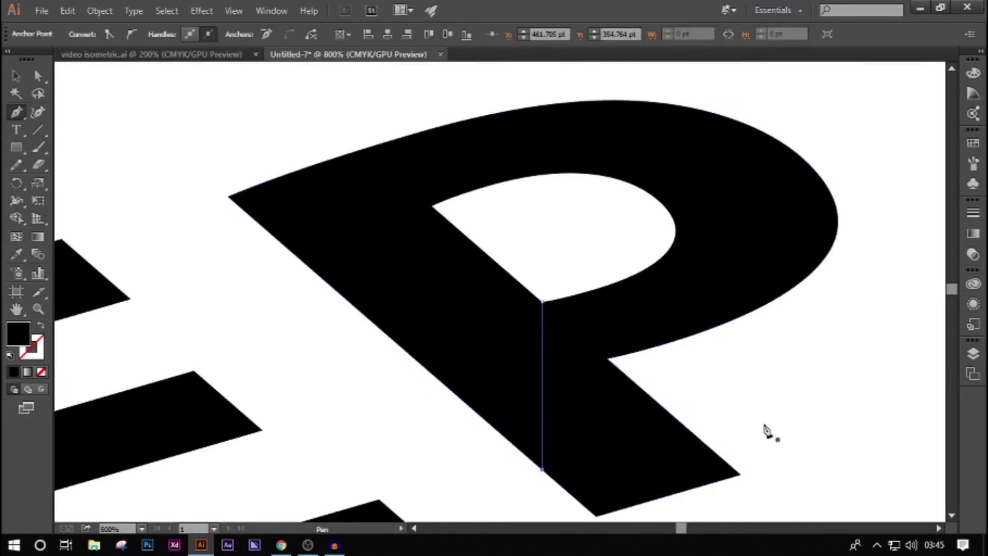
{"action": "scroll", "coordinate": [2, 198], "scroll_direction": "down", "scroll_amount": 1}
{"action": "key", "text": "v"}
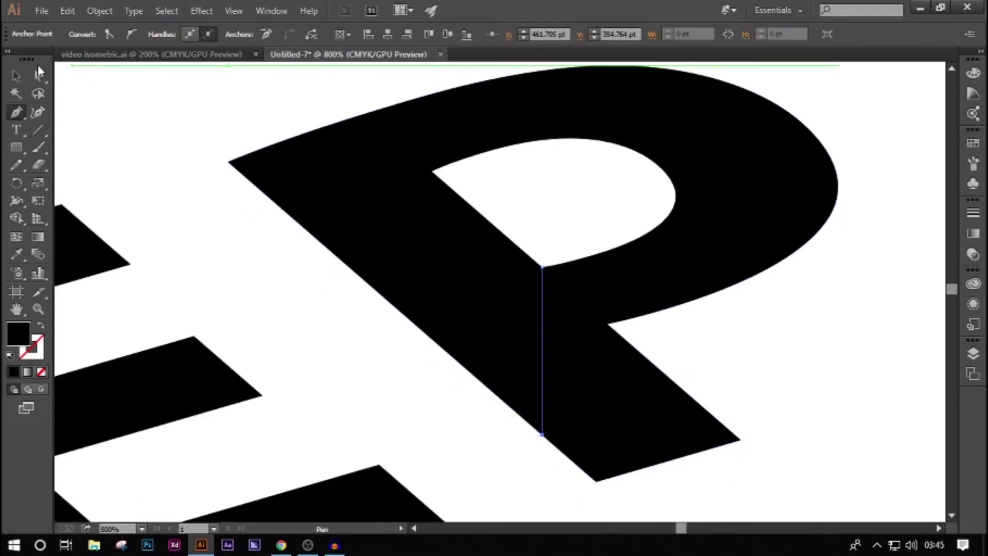
{"action": "left_click_drag", "start_coordinate": [84, 67], "coordinate": [597, 284]}
{"action": "left_click_drag", "start_coordinate": [896, 462], "coordinate": [258, 222]}
{"action": "scroll", "coordinate": [256, 220], "scroll_direction": "up", "scroll_amount": 2}
{"action": "scroll", "coordinate": [256, 220], "scroll_direction": "down", "scroll_amount": 3}
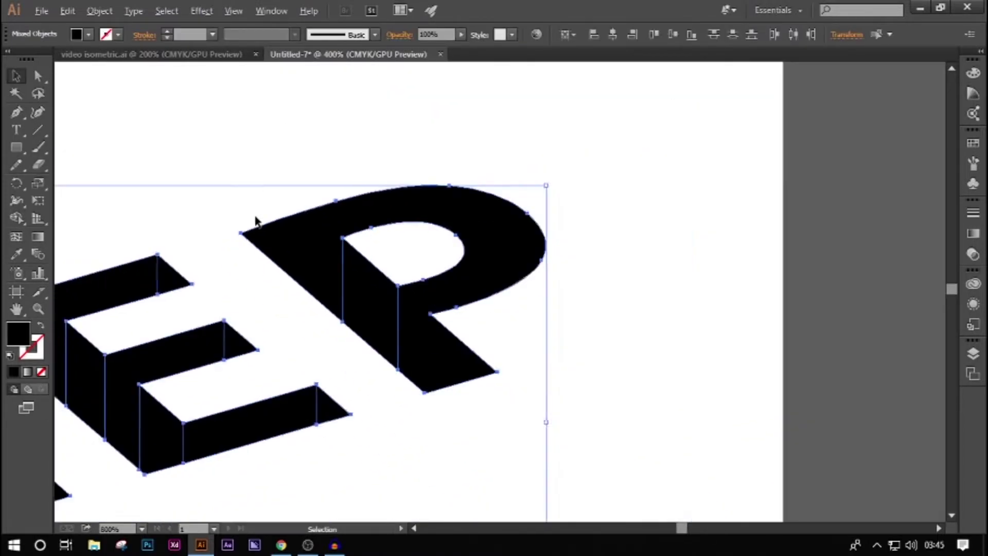
{"action": "key", "text": "a"}
{"action": "scroll", "coordinate": [103, 255], "scroll_direction": "left", "scroll_amount": 2}
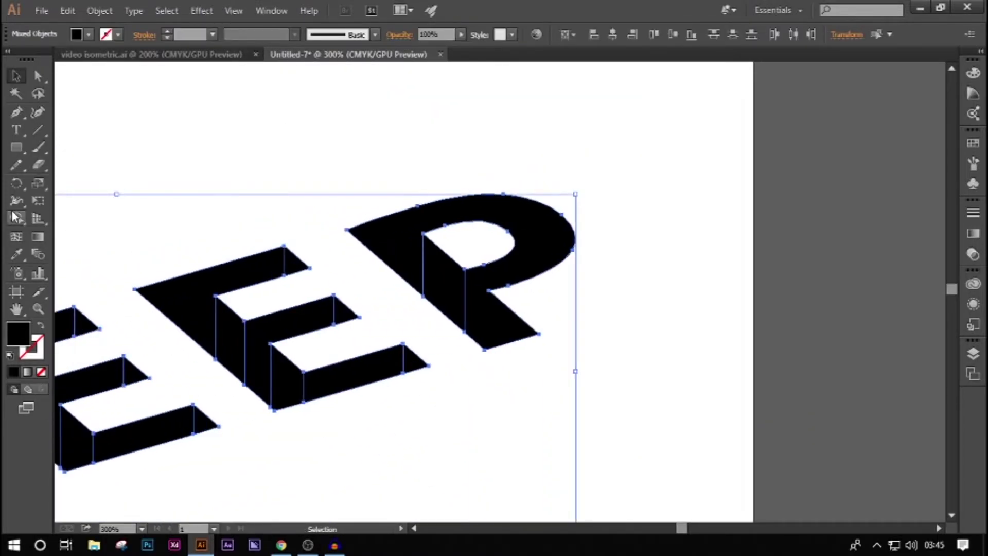
{"action": "key", "text": "shift+m"}
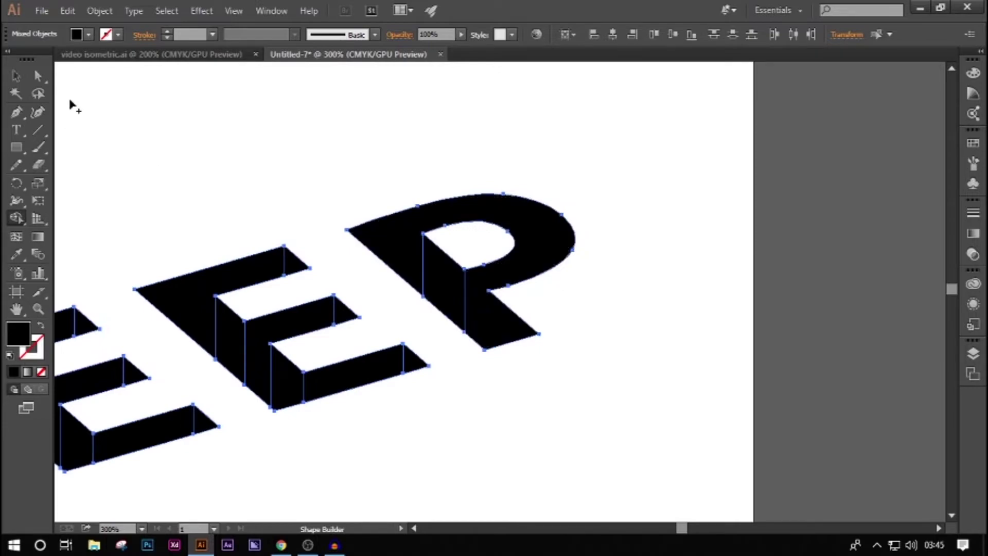
{"action": "left_click", "coordinate": [16, 76]}
{"action": "left_click", "coordinate": [638, 291]}
- Select the vertical lines running down from the two corners of the P's counter and delete them
{"action": "scroll", "coordinate": [503, 269], "scroll_direction": "up", "scroll_amount": 3}
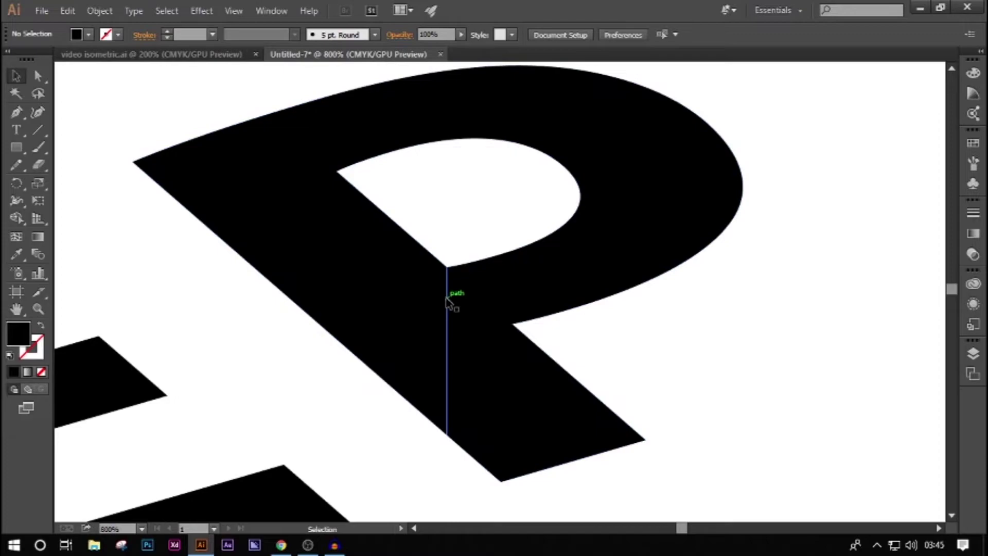
{"action": "left_click", "coordinate": [445, 298]}
{"action": "scroll", "coordinate": [445, 297], "scroll_direction": "up", "scroll_amount": 3}
{"action": "scroll", "coordinate": [431, 237], "scroll_direction": "up", "scroll_amount": 6}
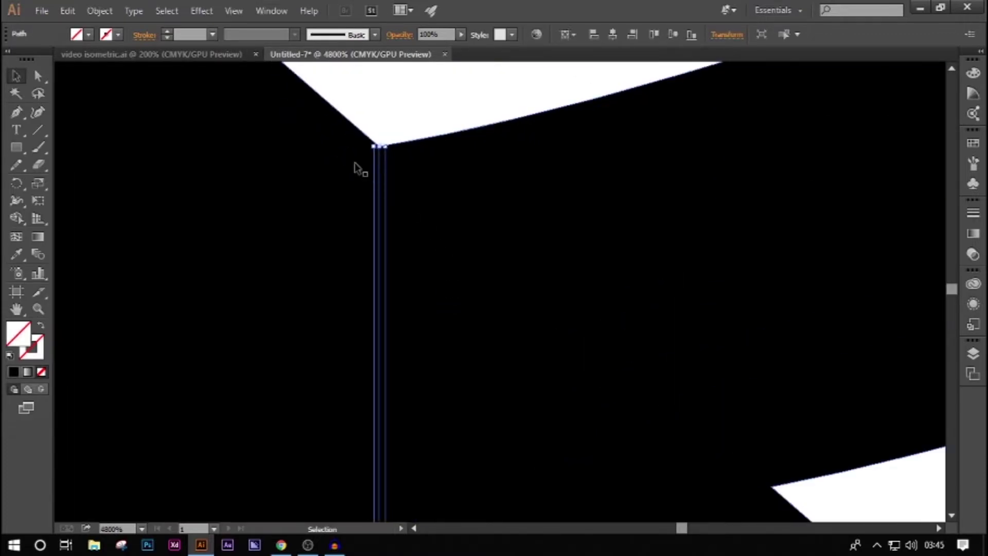
{"action": "scroll", "coordinate": [547, 328], "scroll_direction": "up", "scroll_amount": 4}
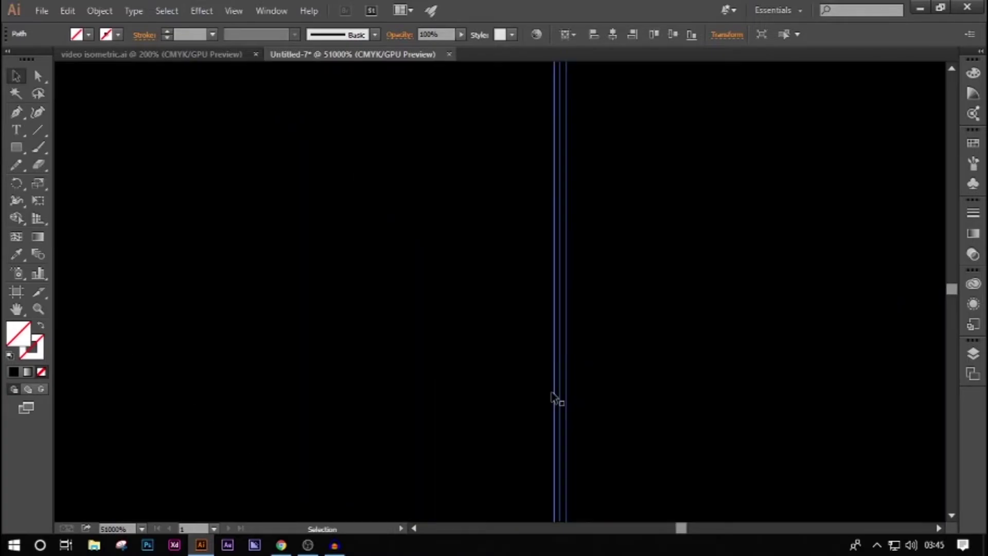
{"action": "scroll", "coordinate": [553, 397], "scroll_direction": "down", "scroll_amount": 10}
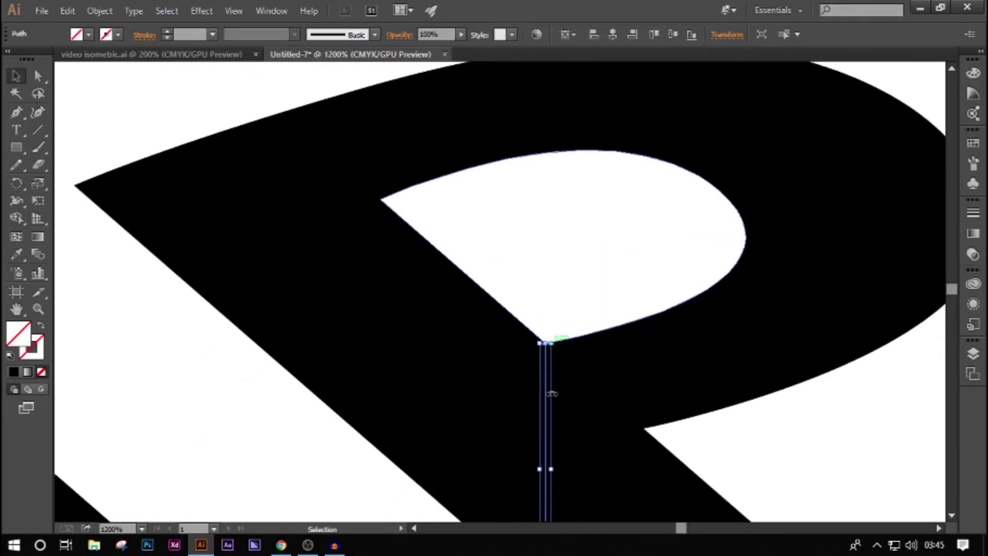
{"action": "key", "text": "ctrl+shift+a"}
{"action": "scroll", "coordinate": [548, 396], "scroll_direction": "down", "scroll_amount": 2}
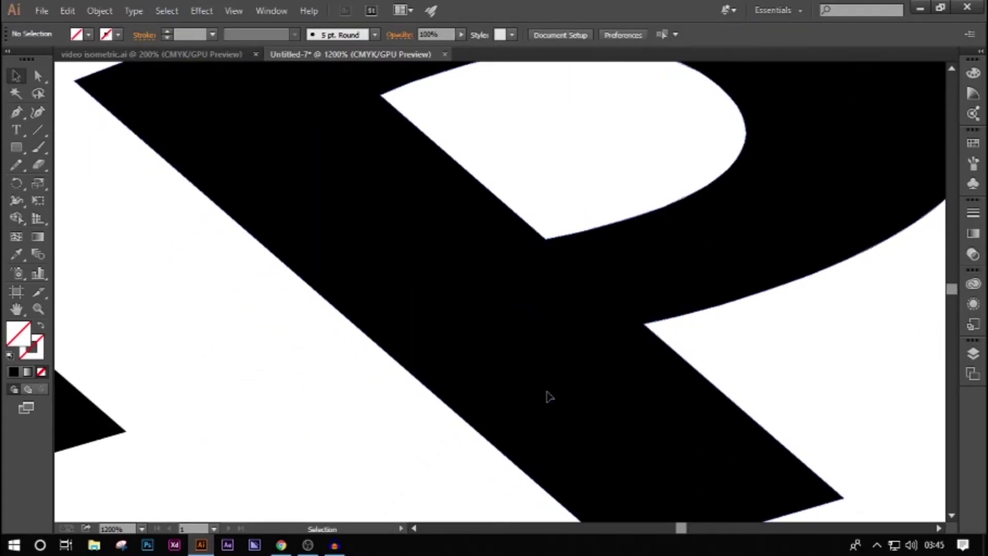
{"action": "left_click", "coordinate": [434, 236]}
{"action": "key", "text": "ctrl+h"}
{"action": "key", "text": "ctrl+shift+a"}
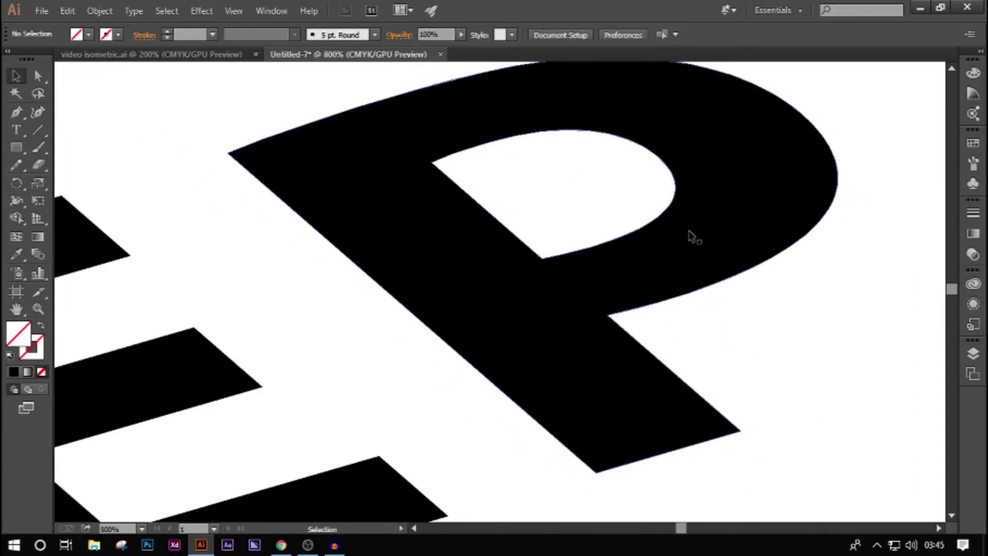
- Redraw the vertical line from the upper-left corner of the P's counter, ending it just past the stem's outer edge
{"action": "scroll", "coordinate": [699, 329], "scroll_direction": "down", "scroll_amount": 2}
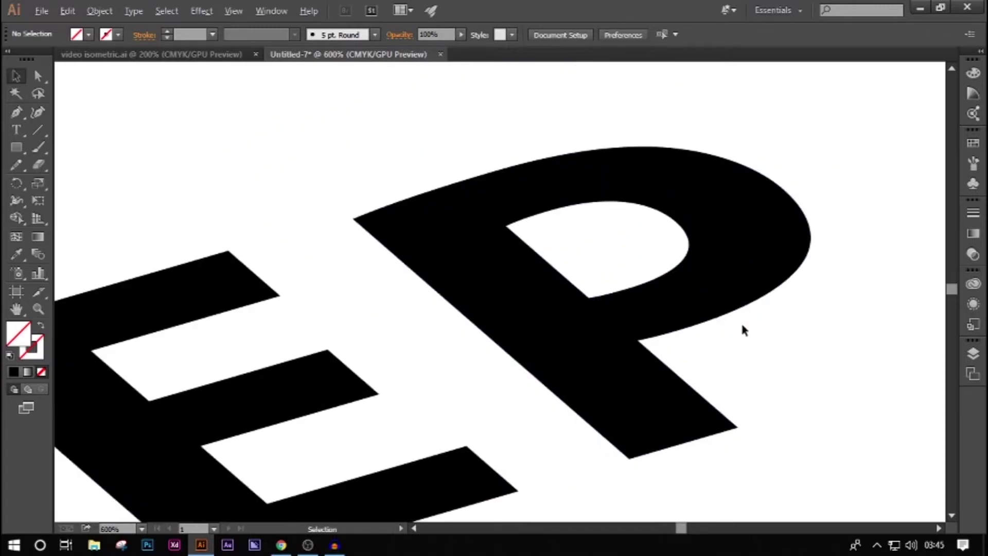
{"action": "scroll", "coordinate": [743, 330], "scroll_direction": "down", "scroll_amount": 1}
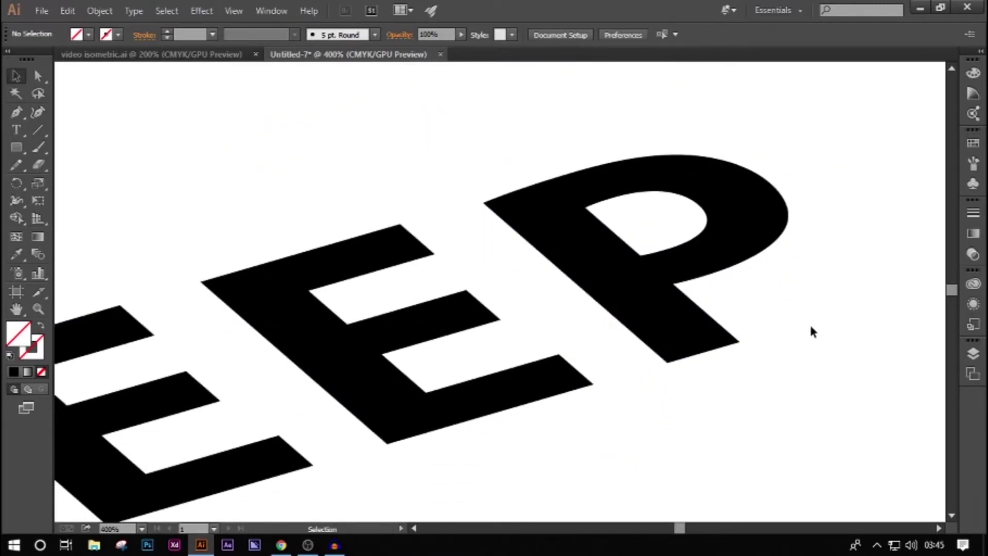
{"action": "scroll", "coordinate": [809, 327], "scroll_direction": "right", "scroll_amount": 2}
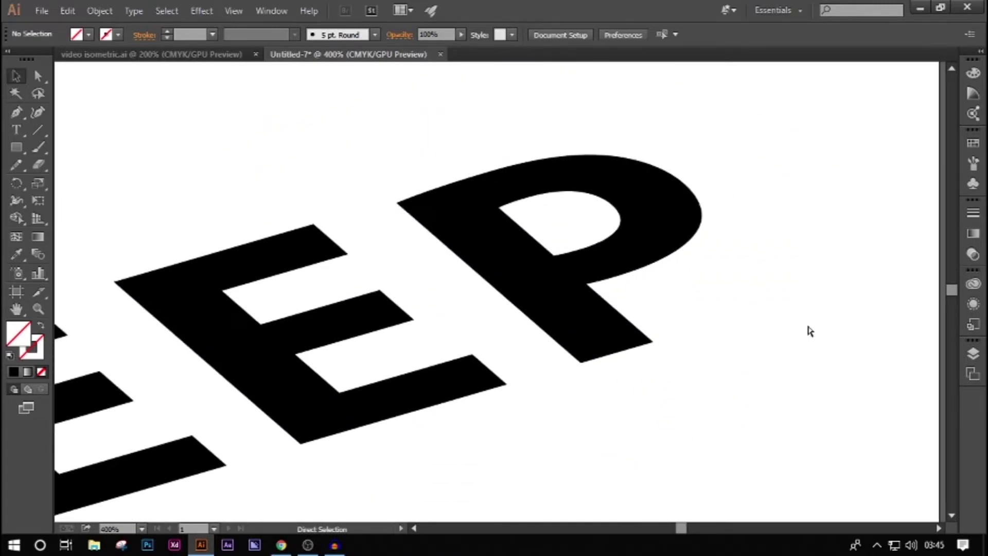
{"action": "left_click", "coordinate": [18, 113]}
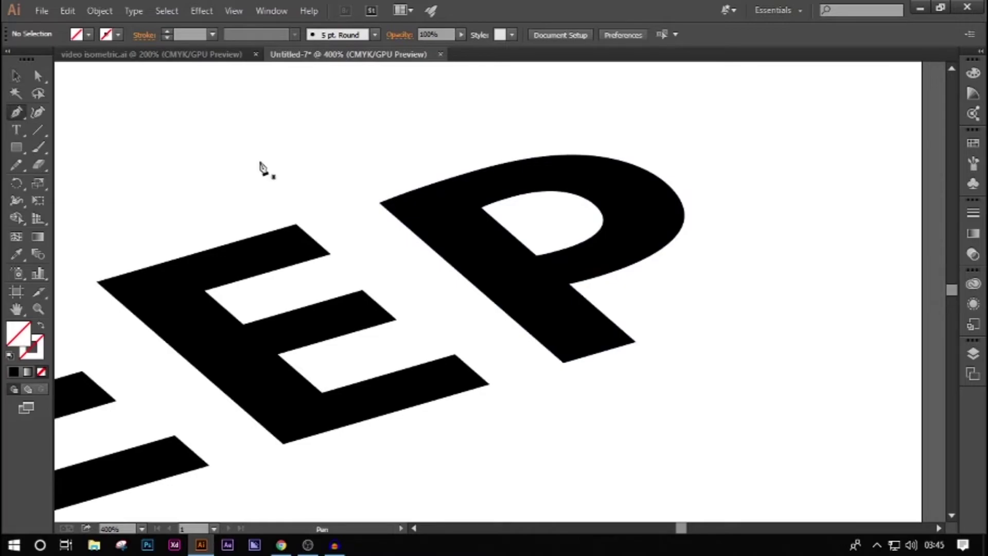
{"action": "left_click", "coordinate": [480, 207]}
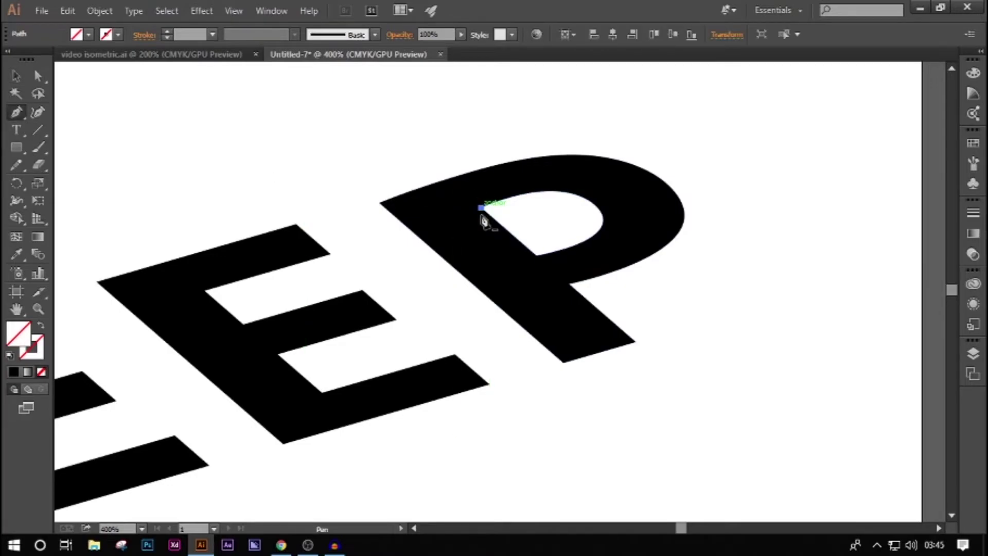
{"action": "left_click", "coordinate": [480, 295]}
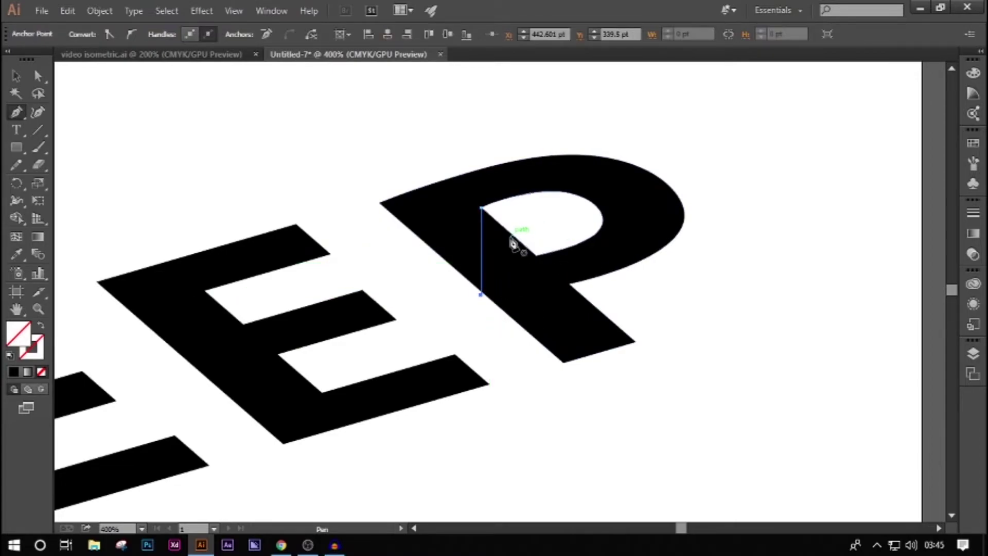
{"action": "key", "text": "Return"}
- Draw vertical lines from the counter's lower corner, about 35.5 pt long, and from the bowl-leg junction, about 33.5 pt long, both past the P's outline
{"action": "left_click", "coordinate": [537, 251]}
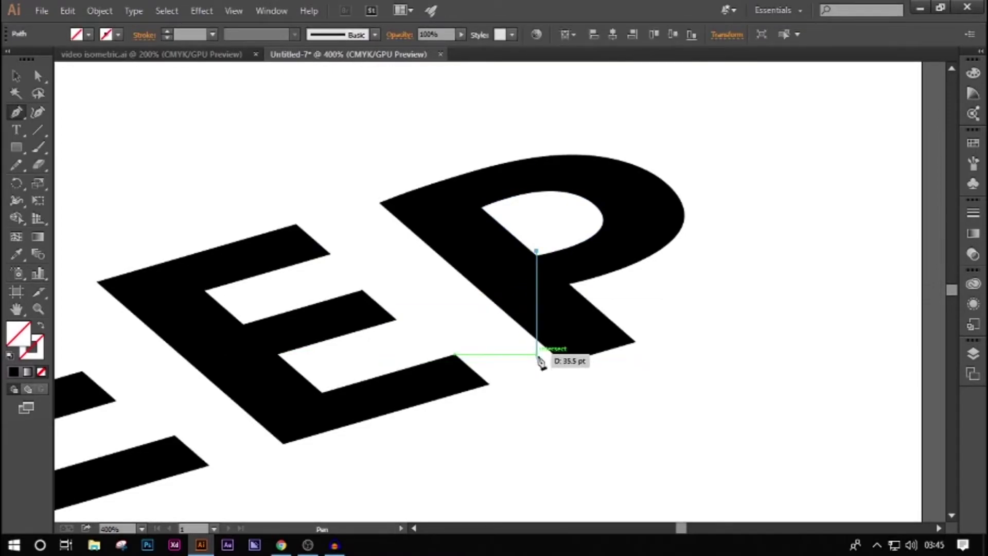
{"action": "left_click", "coordinate": [536, 353]}
{"action": "key", "text": "Return"}
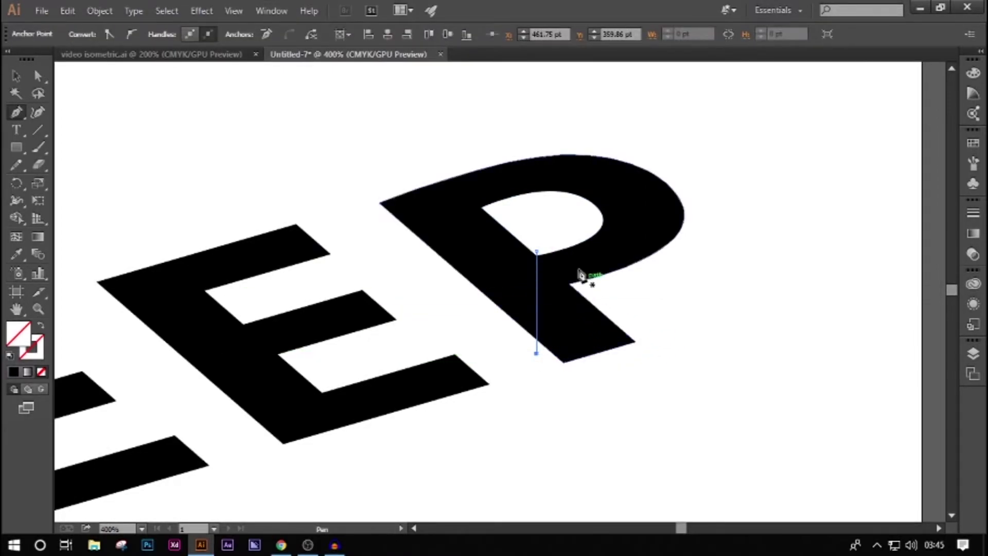
{"action": "left_click", "coordinate": [569, 279]}
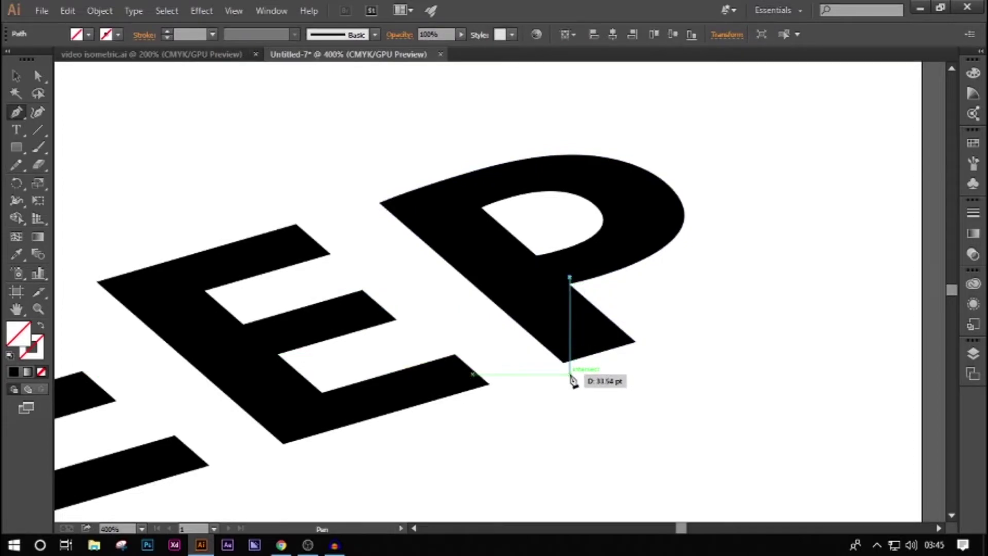
{"action": "left_click", "coordinate": [569, 375]}
{"action": "key", "text": "Return"}
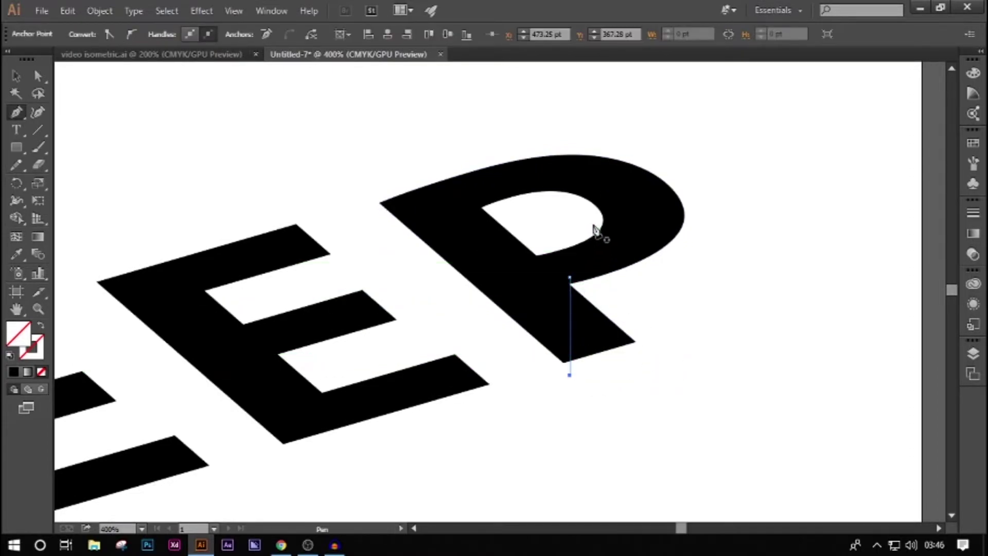
- Draw a vertical line from the right side of the P's counter down past the bowl's lower edge, and deselect it
{"action": "left_click", "coordinate": [603, 208]}
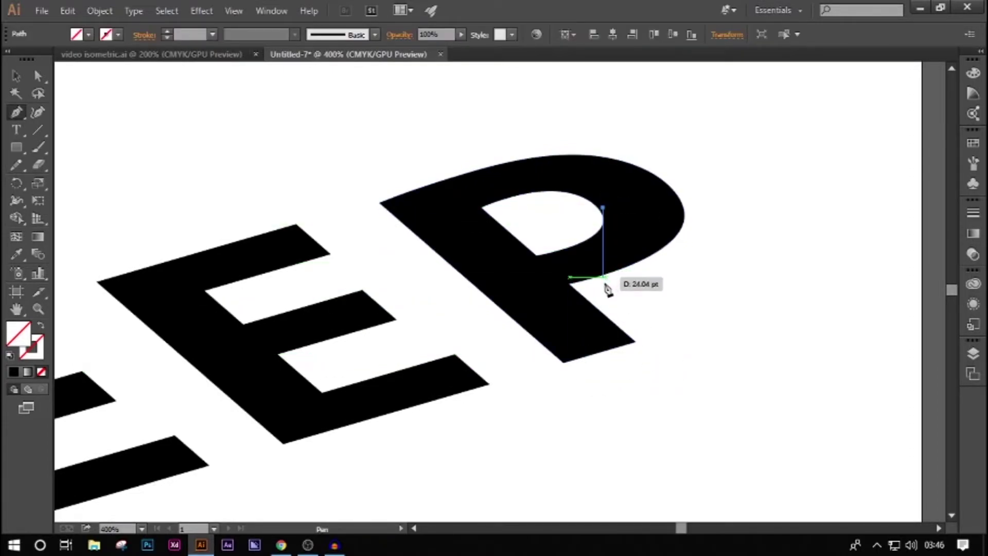
{"action": "left_click", "coordinate": [603, 290]}
{"action": "key", "text": "Return"}
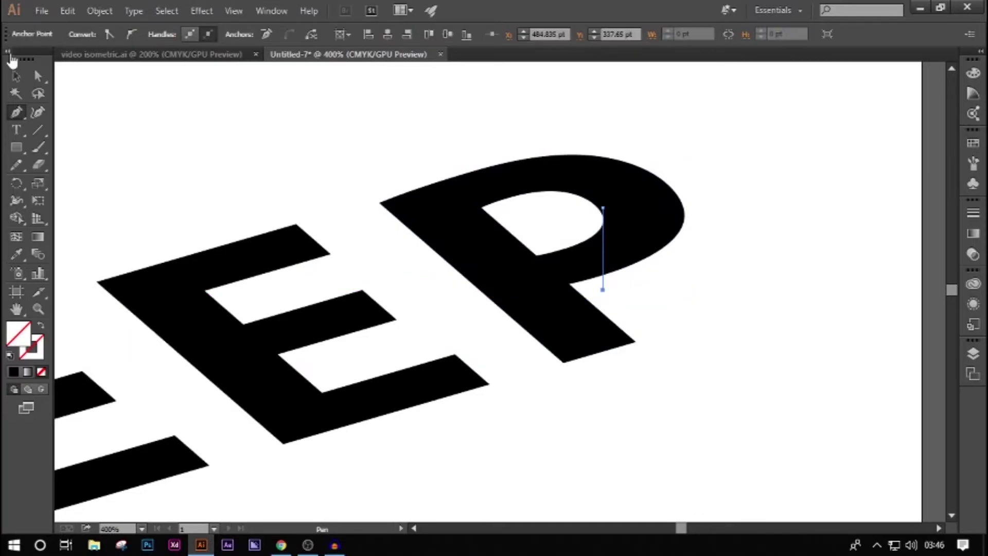
{"action": "left_click", "coordinate": [16, 76]}
{"action": "left_click", "coordinate": [662, 348]}
- Select the whole DEEP lettering together with all its vertical lines
{"action": "scroll", "coordinate": [208, 86], "scroll_direction": "up", "scroll_amount": 5}
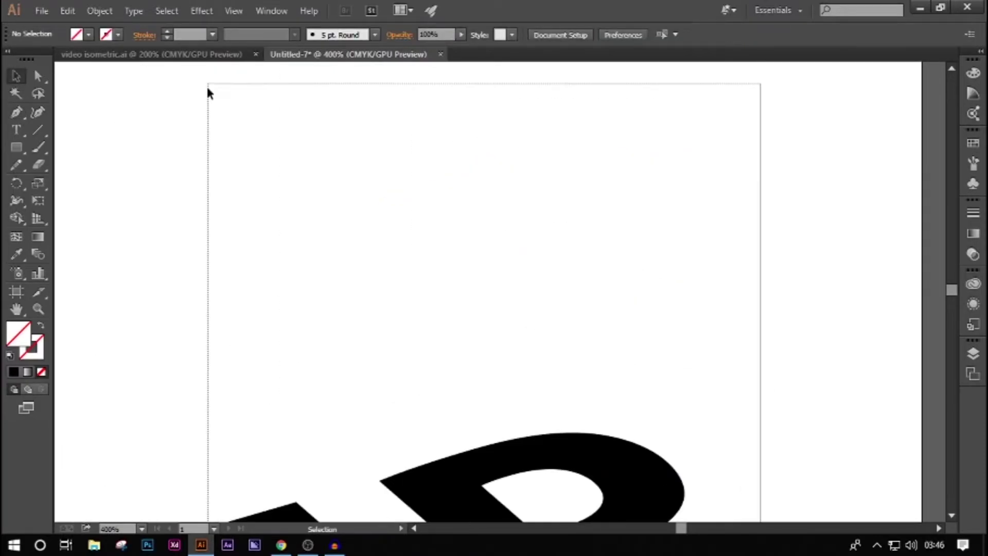
{"action": "key", "text": "ctrl+a"}
{"action": "scroll", "coordinate": [216, 144], "scroll_direction": "down", "scroll_amount": 2}
{"action": "key", "text": "ctrl+0"}
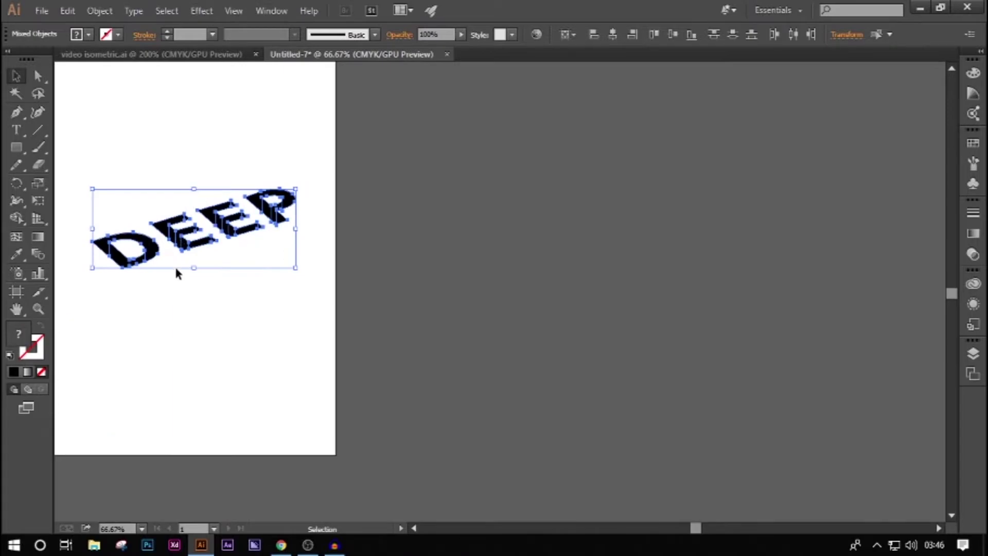
{"action": "left_click", "coordinate": [288, 334]}
{"action": "left_click_drag", "start_coordinate": [305, 316], "coordinate": [121, 212]}
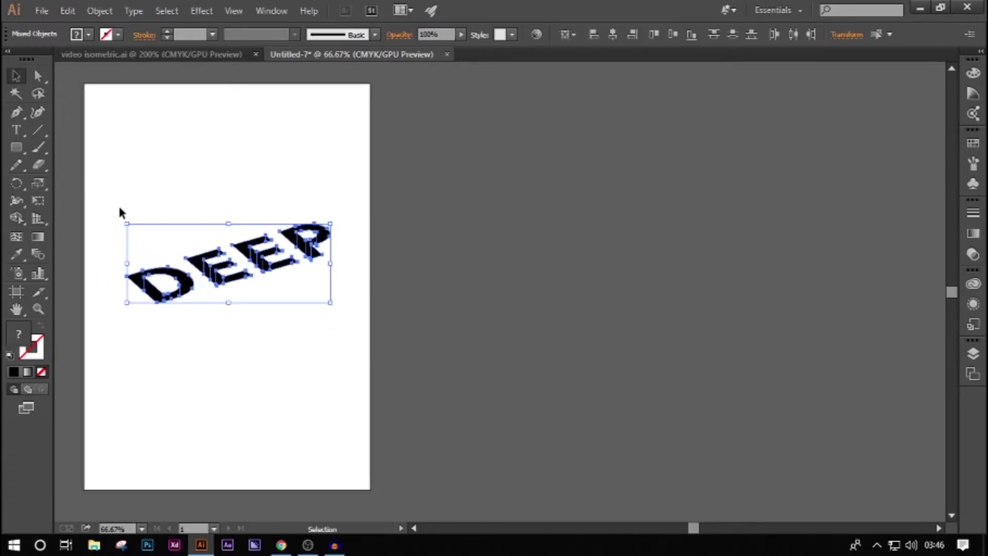
{"action": "scroll", "coordinate": [312, 271], "scroll_direction": "up", "scroll_amount": 6}
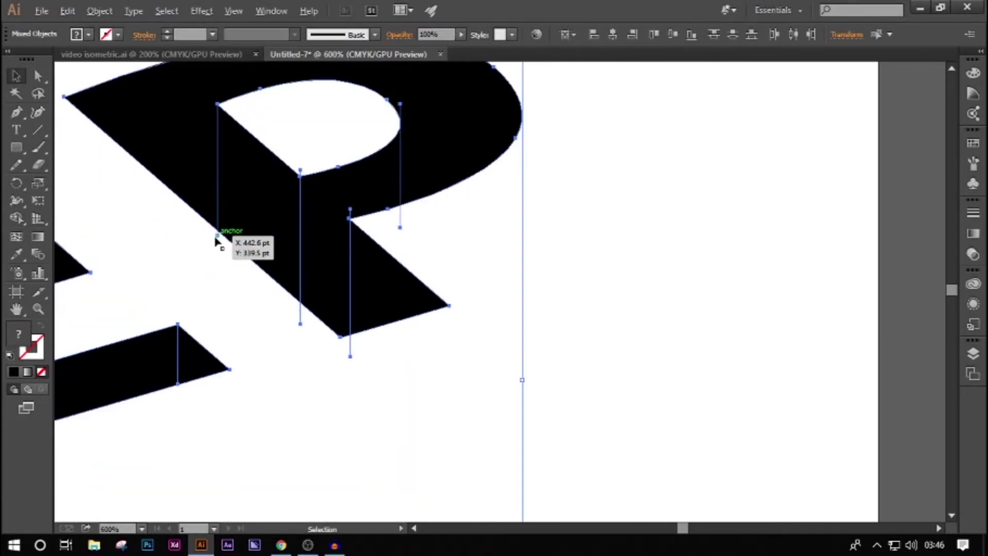
{"action": "scroll", "coordinate": [215, 236], "scroll_direction": "left", "scroll_amount": 4}
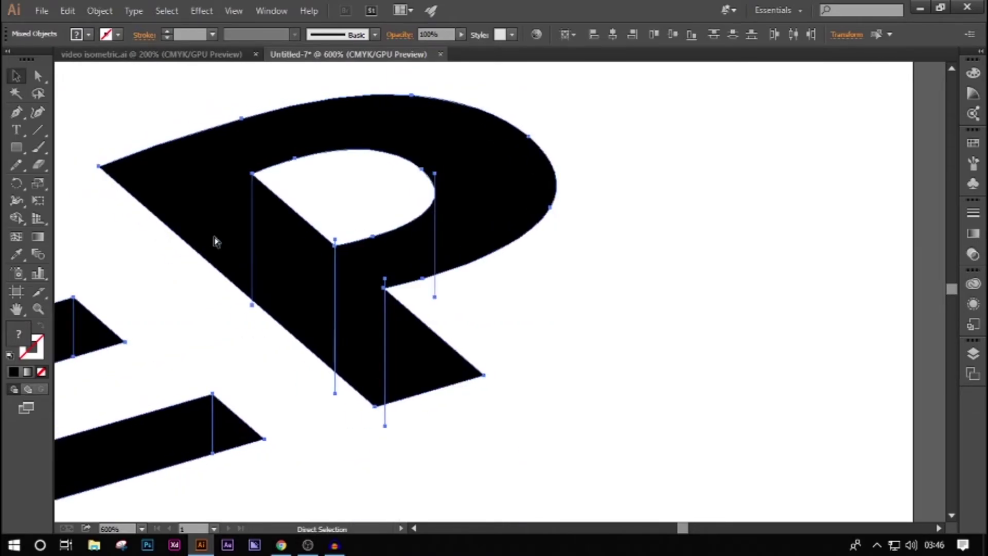
- Try to split off the wall region beneath the P's counter with Shape Builder, and undo it
{"action": "scroll", "coordinate": [214, 238], "scroll_direction": "left", "scroll_amount": 2}
{"action": "scroll", "coordinate": [213, 234], "scroll_direction": "up", "scroll_amount": 1}
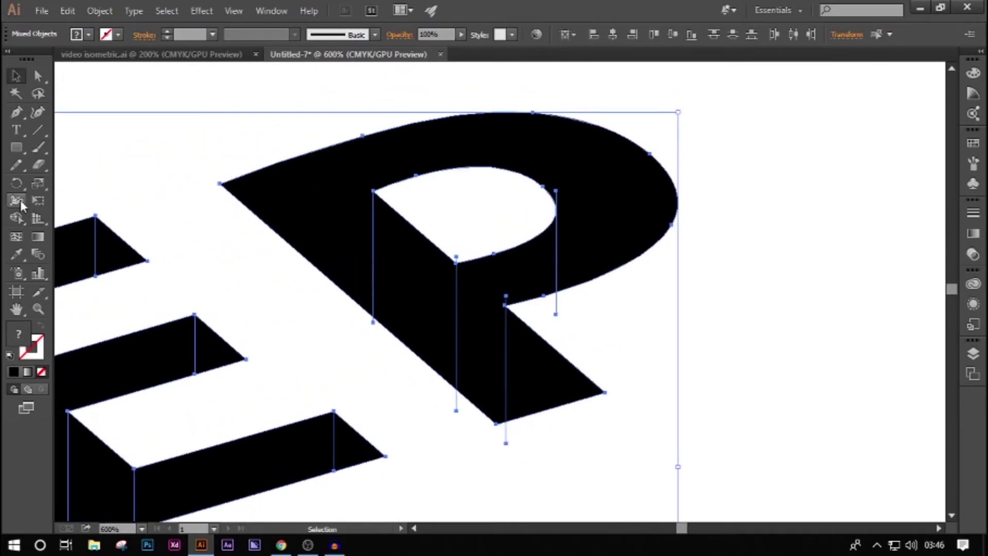
{"action": "left_click", "coordinate": [16, 218]}
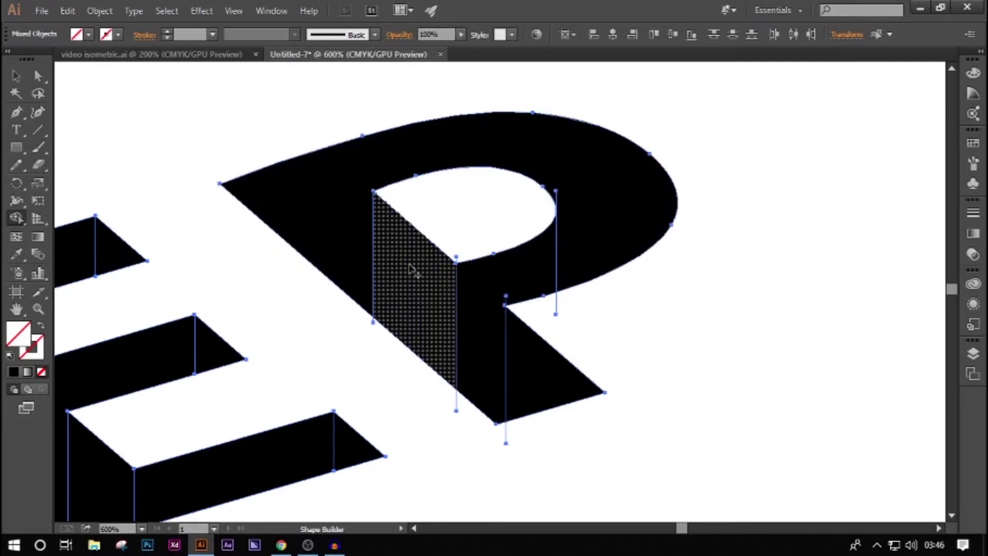
{"action": "left_click", "coordinate": [420, 279]}
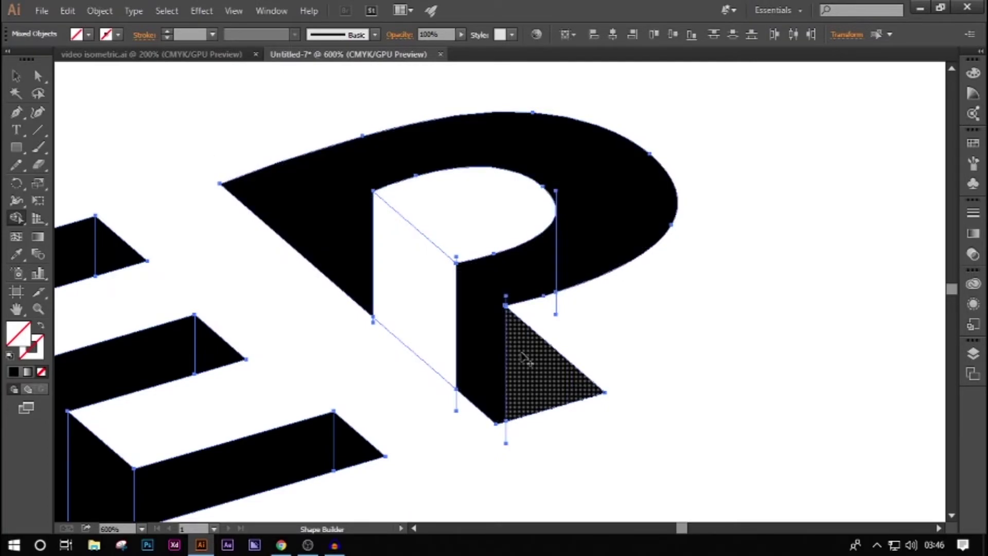
{"action": "key", "text": "v"}
{"action": "key", "text": "ctrl+z"}
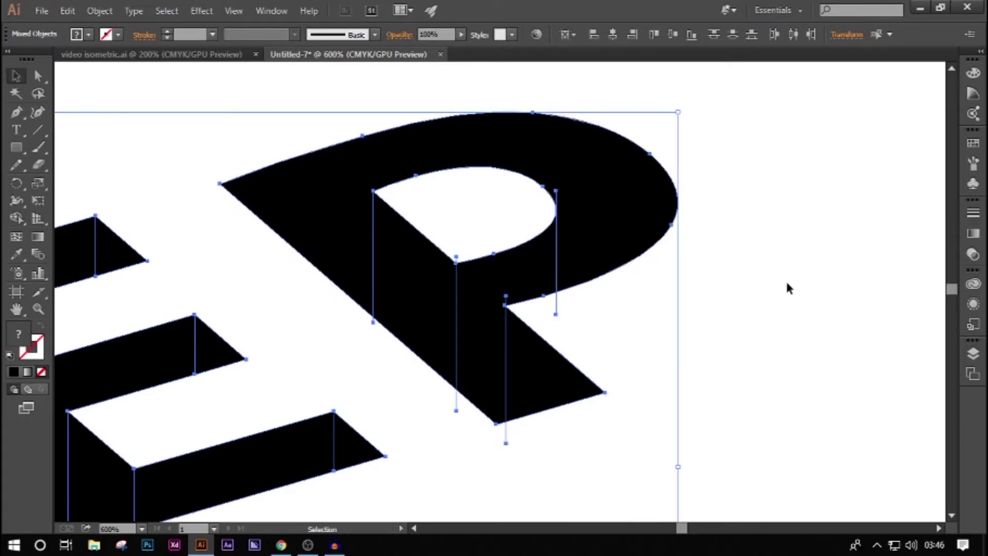
- Reselect the whole DEEP lettering together with all its vertical lines
{"action": "left_click", "coordinate": [785, 279]}
{"action": "scroll", "coordinate": [758, 275], "scroll_direction": "down", "scroll_amount": 1}
{"action": "left_click_drag", "start_coordinate": [761, 382], "coordinate": [359, 98]}
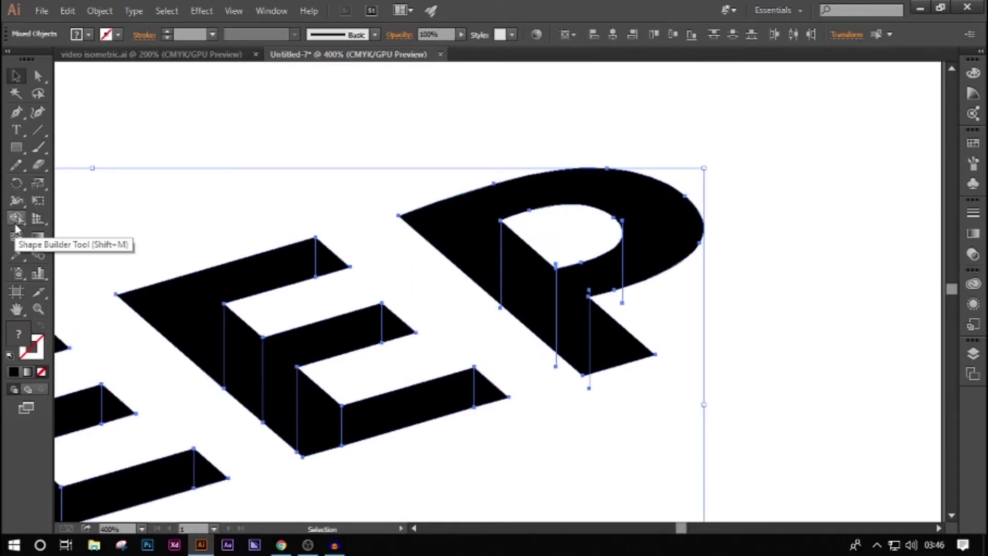
{"action": "left_click", "coordinate": [799, 360]}
{"action": "scroll", "coordinate": [727, 347], "scroll_direction": "down", "scroll_amount": 4}
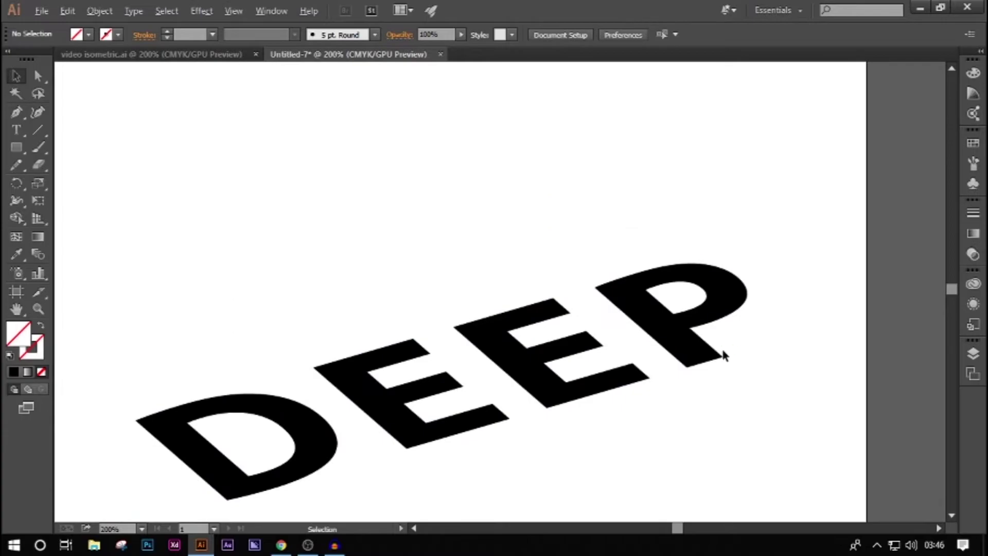
{"action": "scroll", "coordinate": [719, 374], "scroll_direction": "down", "scroll_amount": 1}
{"action": "left_click_drag", "start_coordinate": [747, 415], "coordinate": [332, 204]}
{"action": "scroll", "coordinate": [739, 310], "scroll_direction": "up", "scroll_amount": 6}
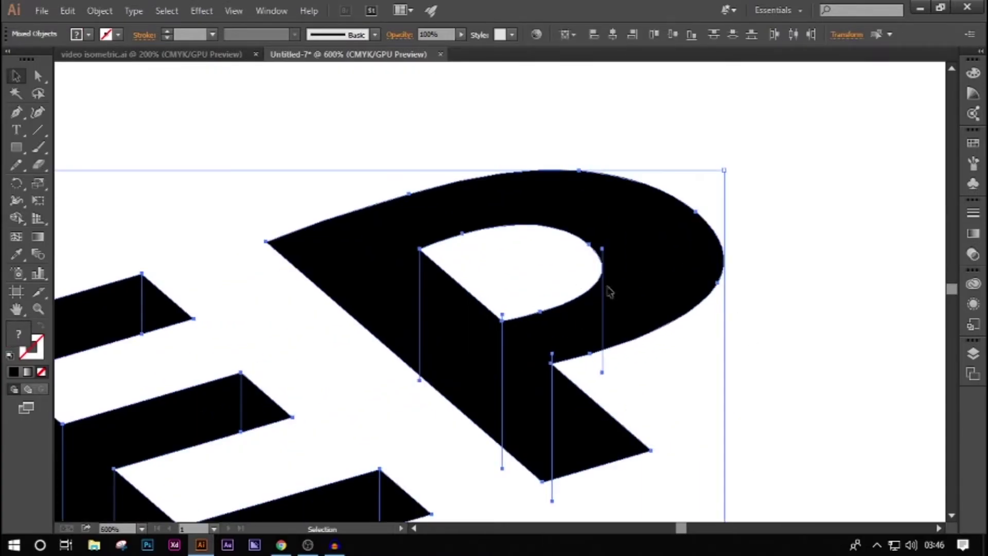
{"action": "scroll", "coordinate": [632, 325], "scroll_direction": "down", "scroll_amount": 2}
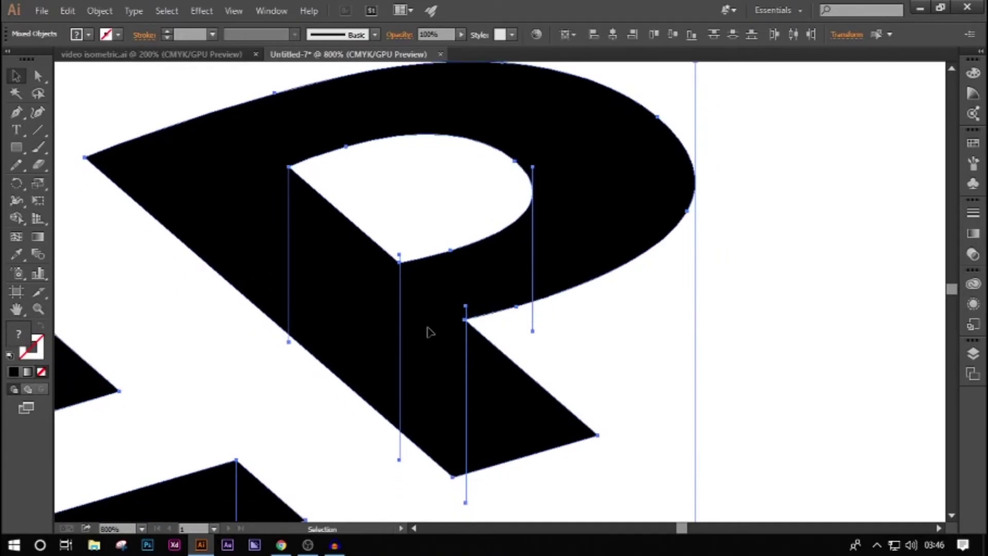
- Trim away the ends of the vertical lines that extend past the P's outline with Shape Builder
{"action": "left_click", "coordinate": [16, 219]}
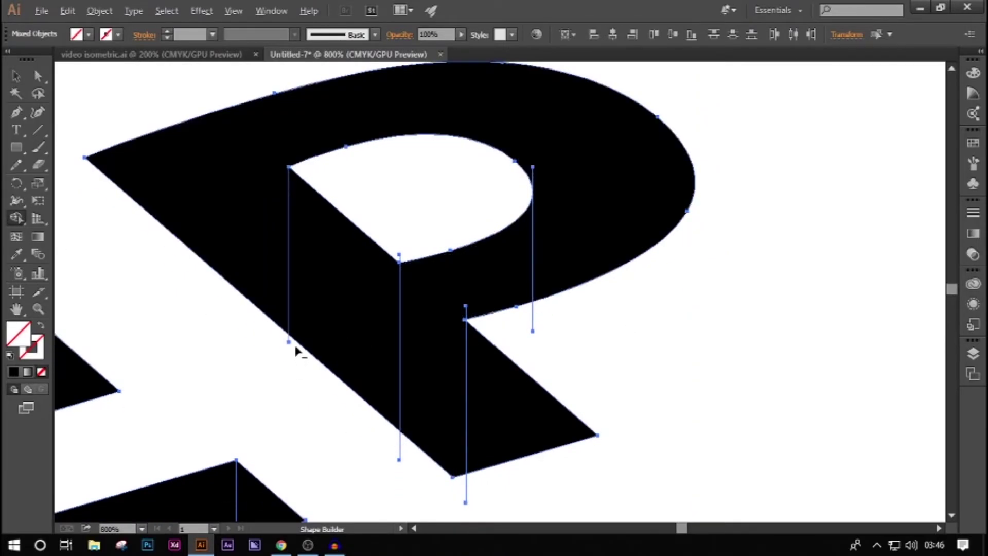
{"action": "left_click", "coordinate": [409, 462], "text": "alt"}
{"action": "left_click", "coordinate": [530, 314], "text": "alt"}
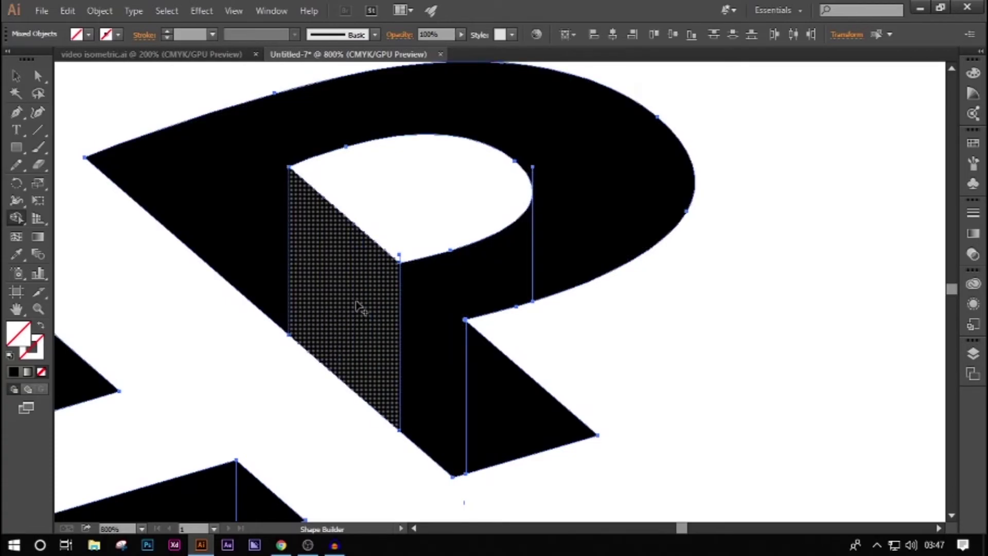
- Split the wall region under the P's counter and the triangular region of its leg into separate shapes, and deselect everything
{"action": "left_click", "coordinate": [359, 305]}
{"action": "left_click", "coordinate": [471, 332]}
{"action": "scroll", "coordinate": [375, 316], "scroll_direction": "down", "scroll_amount": 1}
{"action": "key", "text": "v"}
{"action": "left_click", "coordinate": [837, 326]}
{"action": "scroll", "coordinate": [653, 330], "scroll_direction": "down", "scroll_amount": 1}
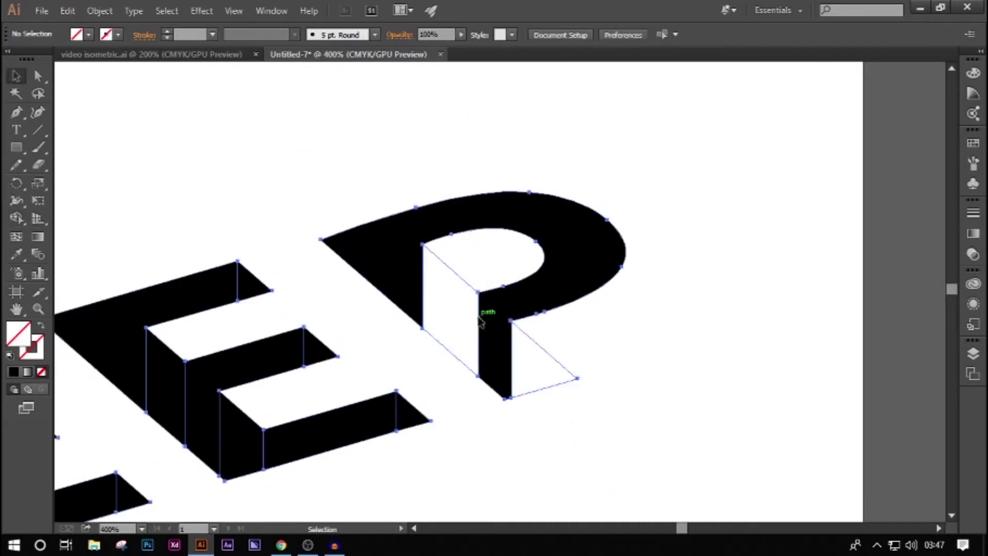
- Isolate the lettering group, try to give the P's counter wall face a black fill, and exit isolation
{"action": "left_click", "coordinate": [495, 350]}
{"action": "left_click", "coordinate": [525, 367]}
{"action": "double_click", "coordinate": [513, 351]}
{"action": "left_click", "coordinate": [530, 363]}
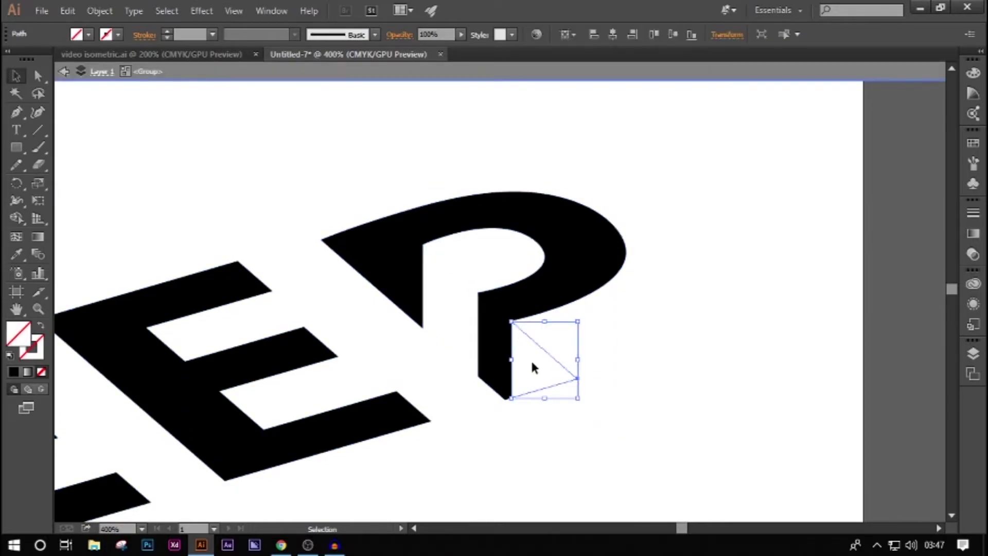
{"action": "left_click", "coordinate": [469, 285]}
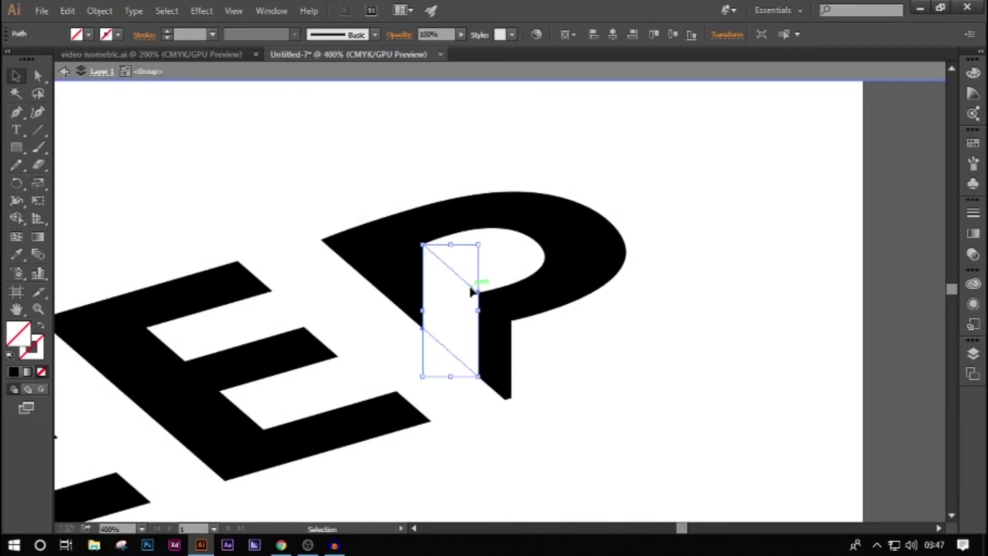
{"action": "double_click", "coordinate": [13, 338]}
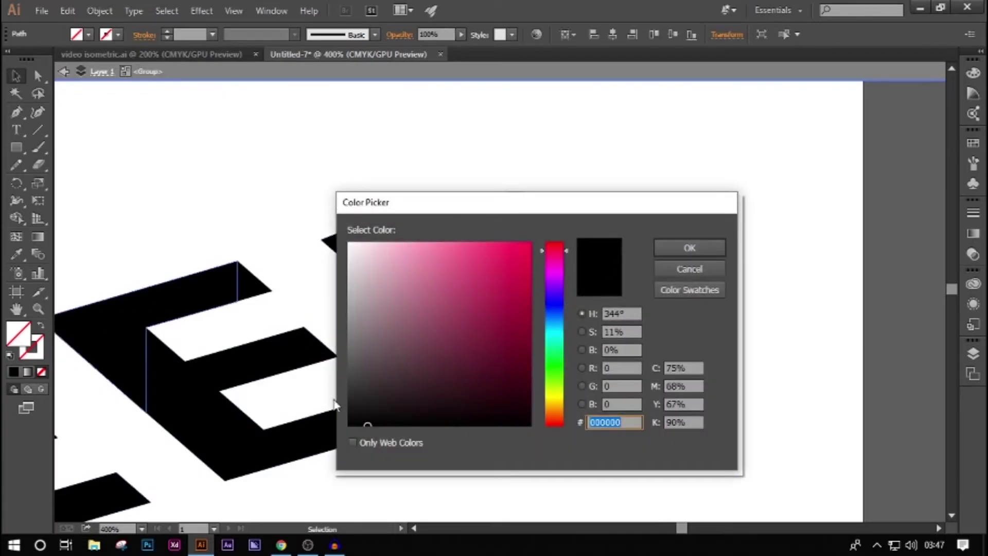
{"action": "left_click", "coordinate": [349, 425]}
{"action": "left_click", "coordinate": [678, 254]}
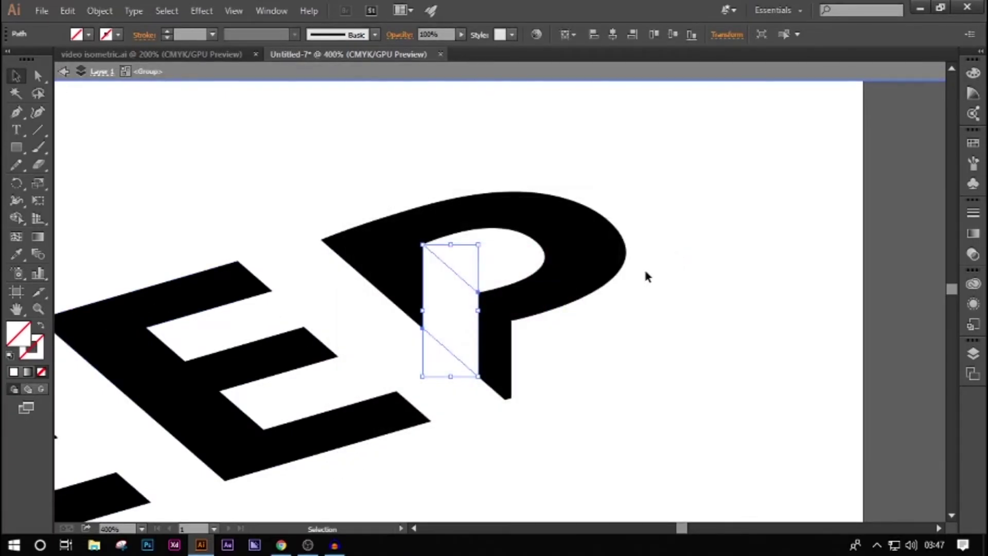
{"action": "key", "text": "alt"}
{"action": "double_click", "coordinate": [771, 392]}
{"action": "scroll", "coordinate": [742, 381], "scroll_direction": "down", "scroll_amount": 1}
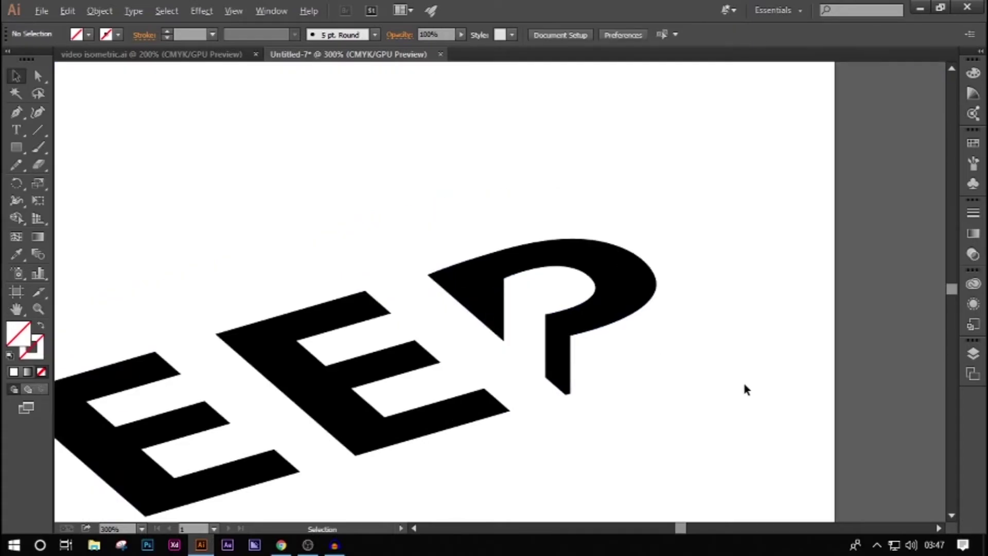
- Ungroup the DEEP lettering so its shapes are separately selectable
{"action": "left_click", "coordinate": [546, 340]}
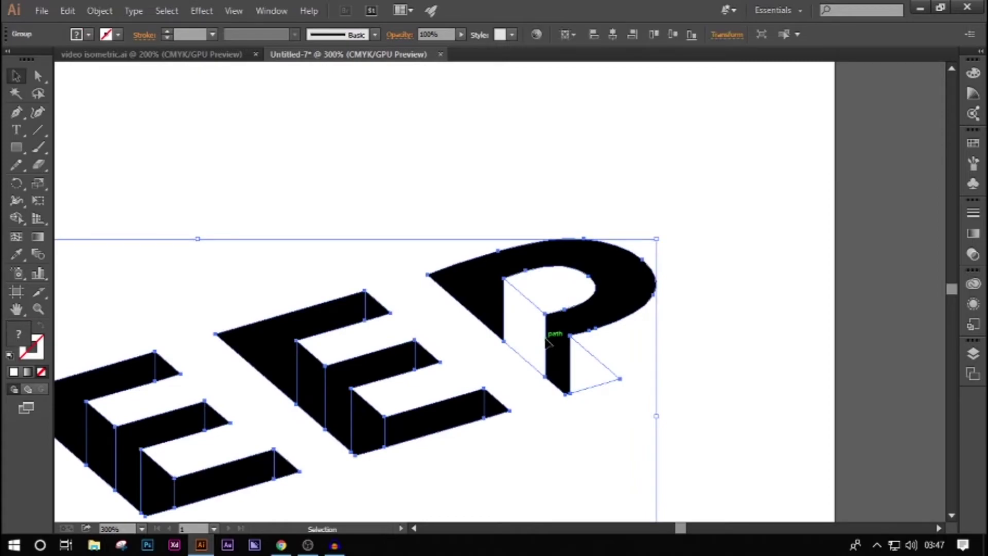
{"action": "left_click", "coordinate": [642, 384]}
{"action": "left_click_drag", "start_coordinate": [704, 385], "coordinate": [499, 242]}
{"action": "right_click", "coordinate": [521, 258]}
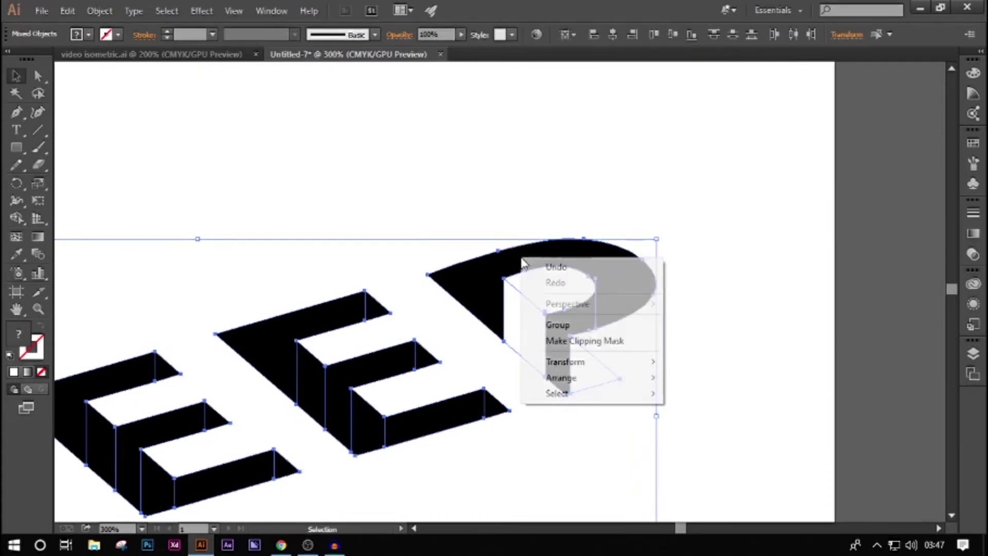
{"action": "left_click", "coordinate": [705, 341]}
{"action": "left_click", "coordinate": [628, 266]}
{"action": "right_click", "coordinate": [627, 265]}
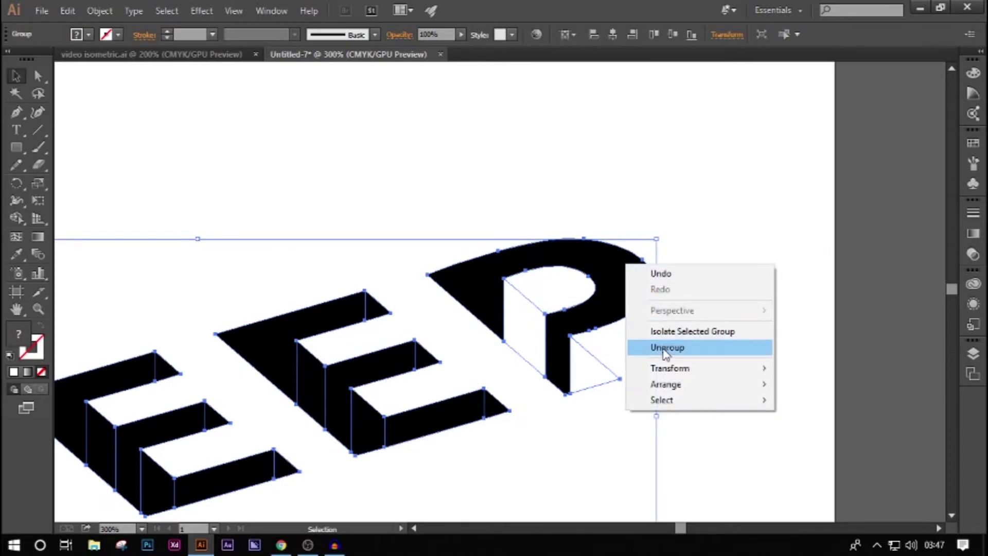
{"action": "left_click", "coordinate": [665, 348]}
{"action": "left_click", "coordinate": [731, 305]}
{"action": "left_click", "coordinate": [625, 292]}
{"action": "right_click", "coordinate": [624, 293]}
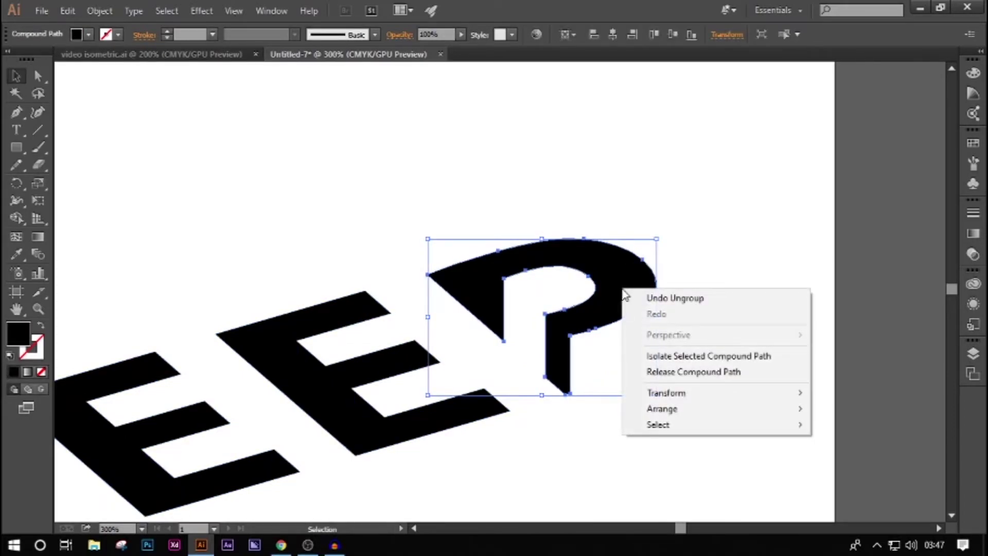
{"action": "left_click", "coordinate": [42, 328]}
{"action": "left_click", "coordinate": [42, 327]}
{"action": "left_click", "coordinate": [779, 349]}
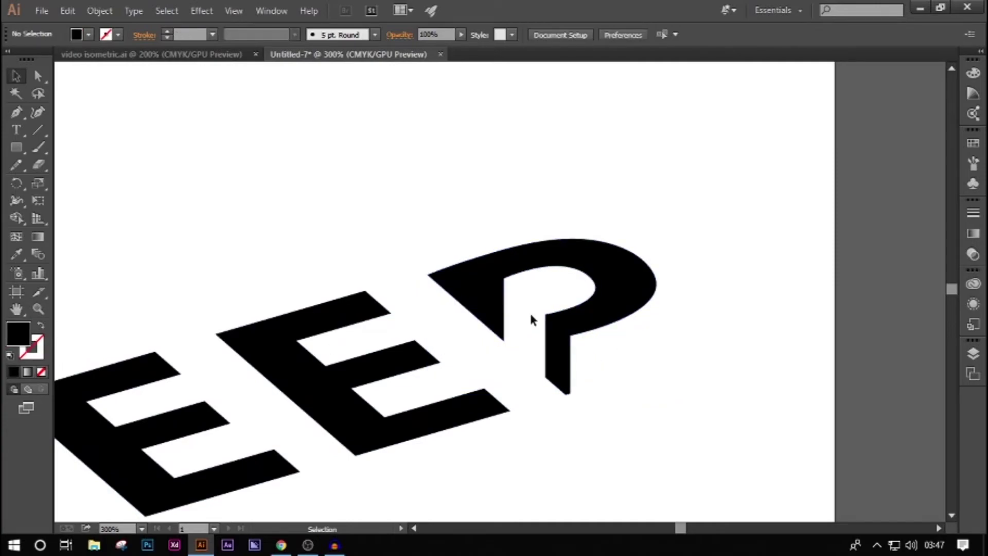
- Give the P's unfilled counter wall face and triangular leg face a solid black fill, and deselect
{"action": "left_click", "coordinate": [546, 348]}
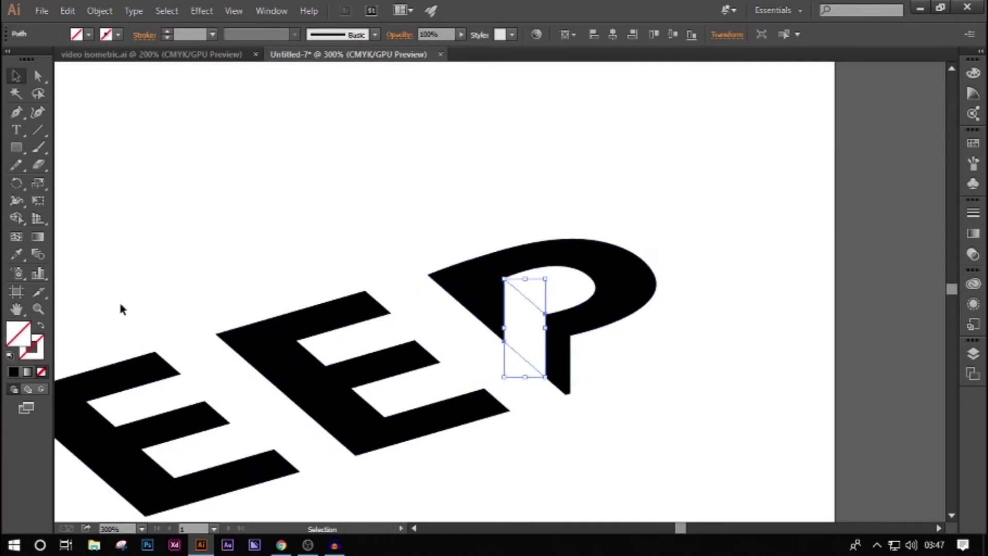
{"action": "left_click", "coordinate": [14, 372]}
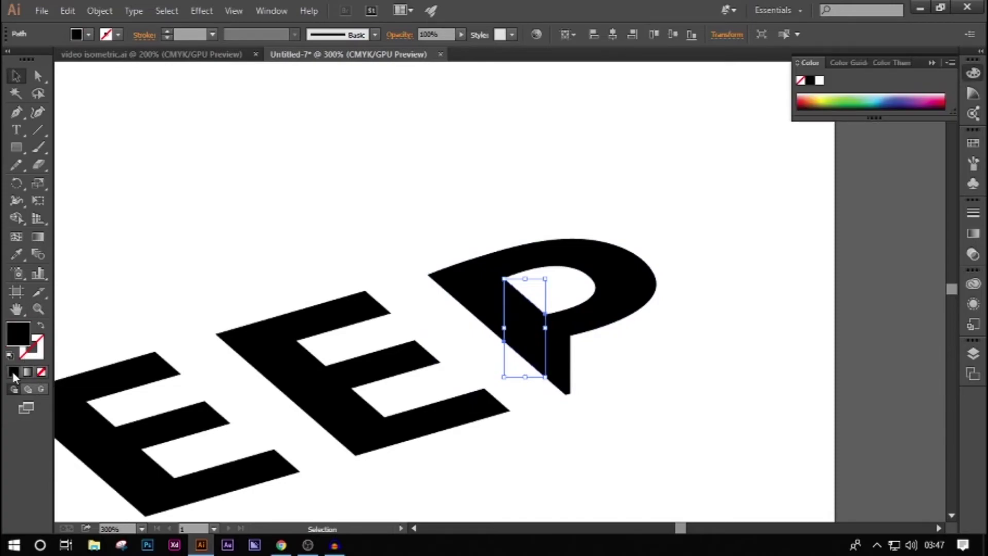
{"action": "left_click", "coordinate": [581, 392]}
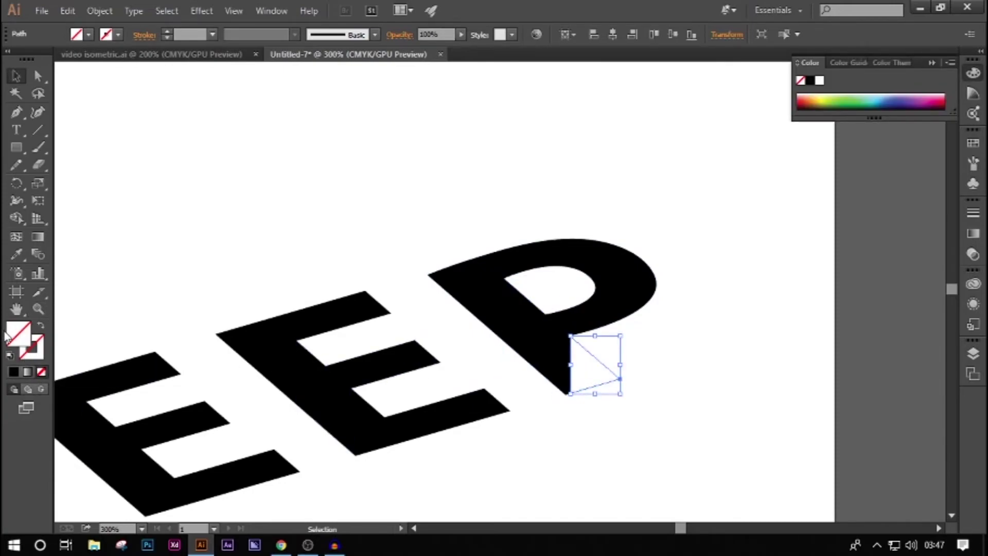
{"action": "left_click", "coordinate": [13, 372]}
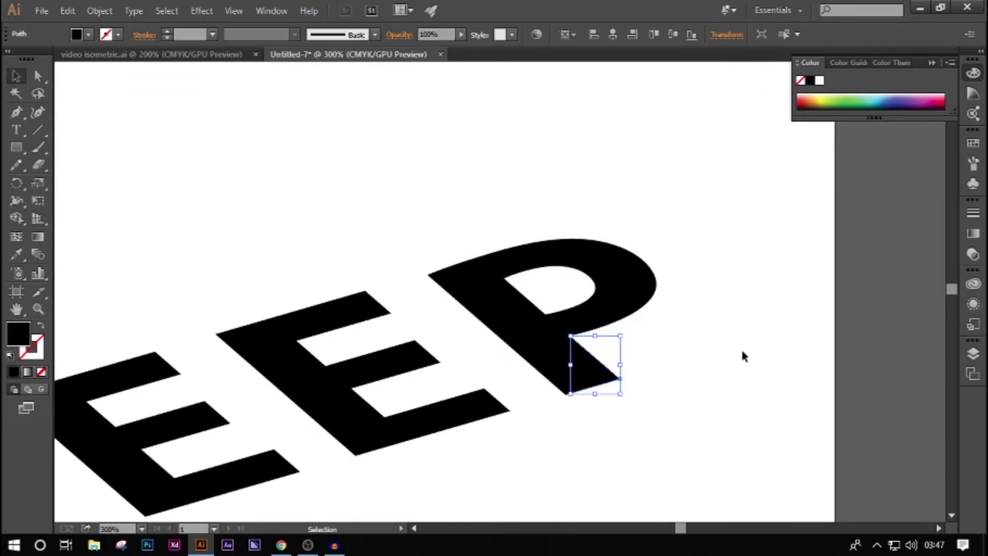
{"action": "left_click", "coordinate": [740, 350]}
{"action": "scroll", "coordinate": [591, 331], "scroll_direction": "up", "scroll_amount": 1}
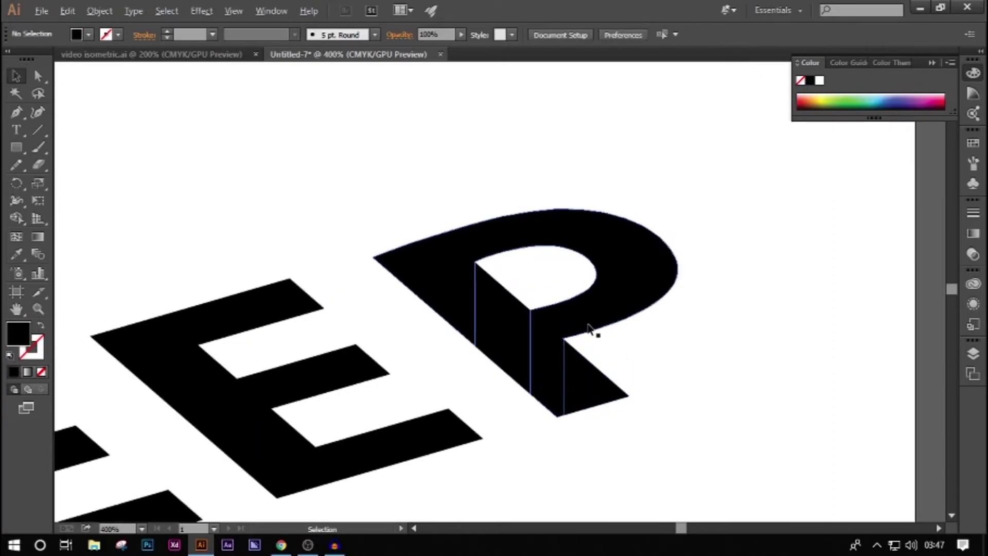
- Select the P's leg face and counter wall face together to inspect their edges
{"action": "left_click", "coordinate": [596, 392]}
{"action": "left_click", "coordinate": [496, 342], "text": "shift"}
{"action": "scroll", "coordinate": [669, 332], "scroll_direction": "up", "scroll_amount": 1}
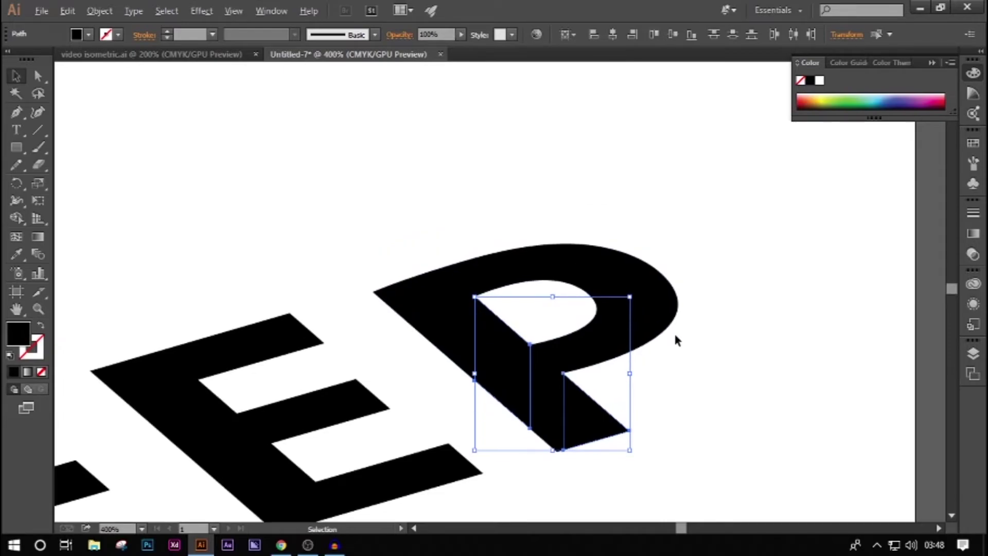
{"action": "scroll", "coordinate": [674, 338], "scroll_direction": "up", "scroll_amount": 1}
{"action": "scroll", "coordinate": [675, 338], "scroll_direction": "down", "scroll_amount": 1}
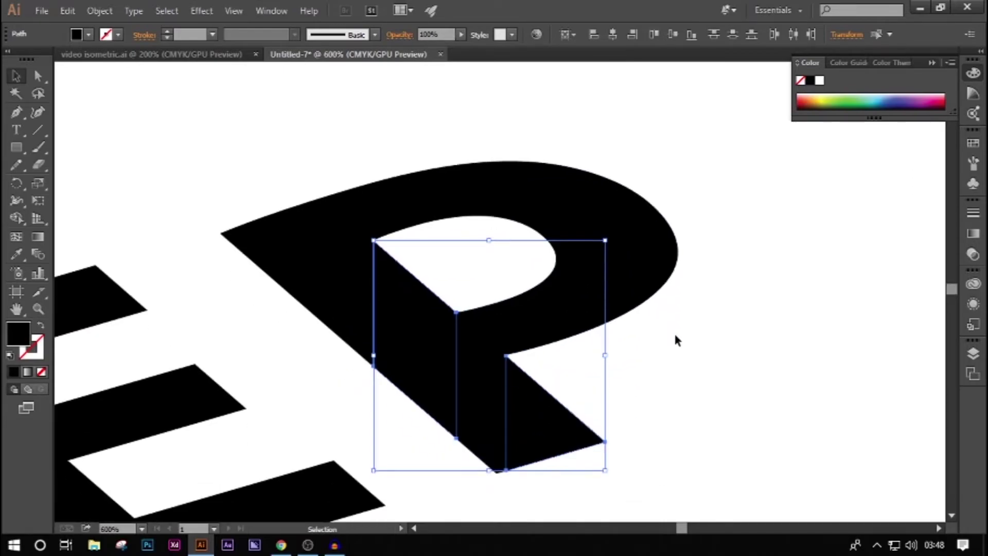
{"action": "left_click", "coordinate": [715, 289]}
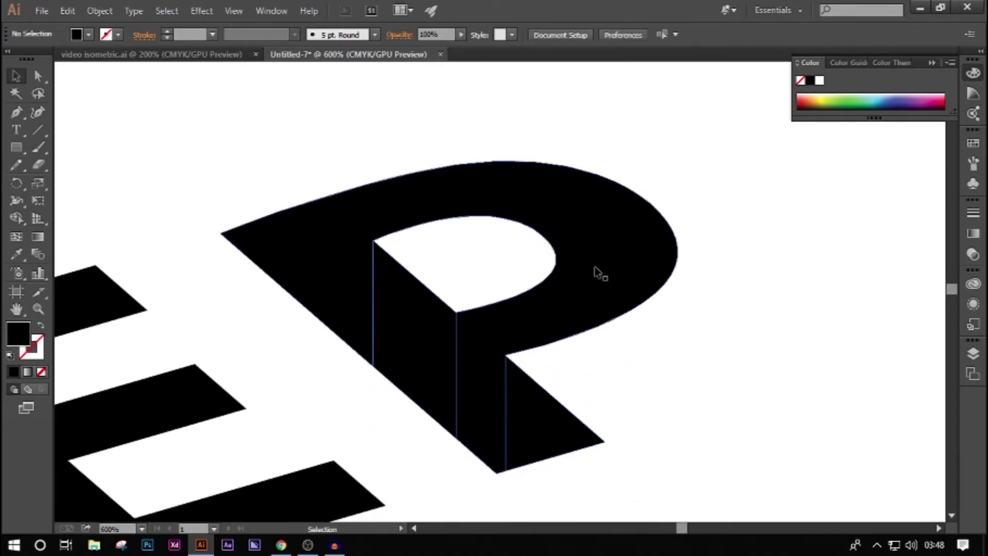
- Shorten the vertical line at the right of the P's counter so its upper end meets the counter's edge
{"action": "left_click", "coordinate": [556, 278]}
{"action": "mouse_move", "coordinate": [556, 241]}
{"action": "left_mouse_down"}
{"action": "mouse_move", "coordinate": [557, 232]}
{"action": "mouse_move", "coordinate": [557, 253]}
{"action": "left_mouse_up"}
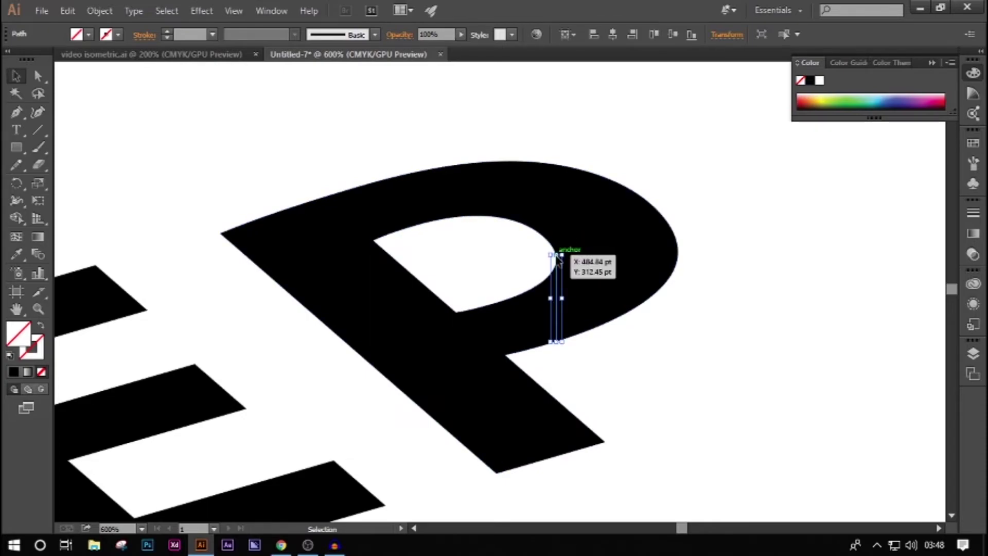
{"action": "left_click", "coordinate": [703, 332]}
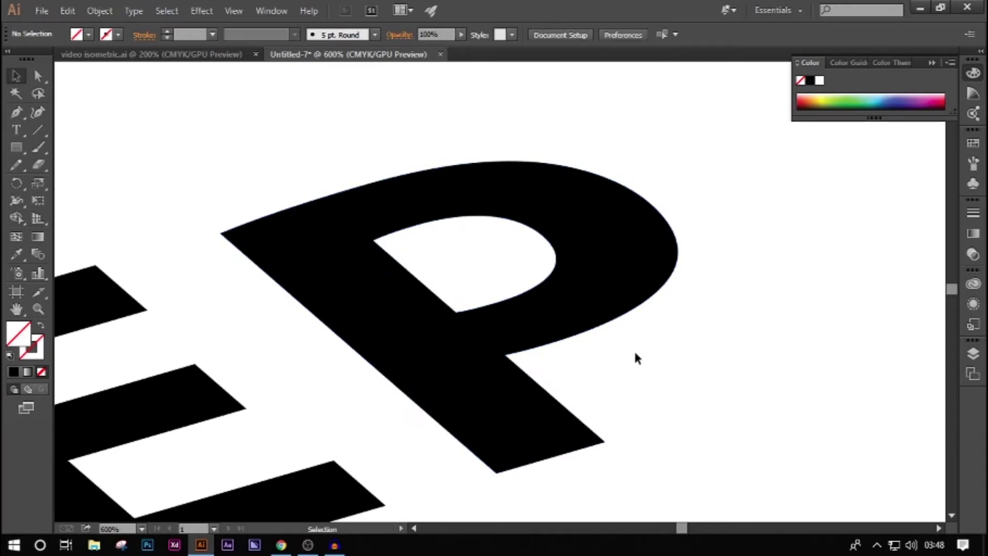
- Select the P and the adjacent E's lower parts with their lines, and check the P's regions with Shape Builder
{"action": "scroll", "coordinate": [209, 271], "scroll_direction": "down", "scroll_amount": 1, "text": "alt"}
{"action": "left_click_drag", "start_coordinate": [460, 404], "coordinate": [121, 190]}
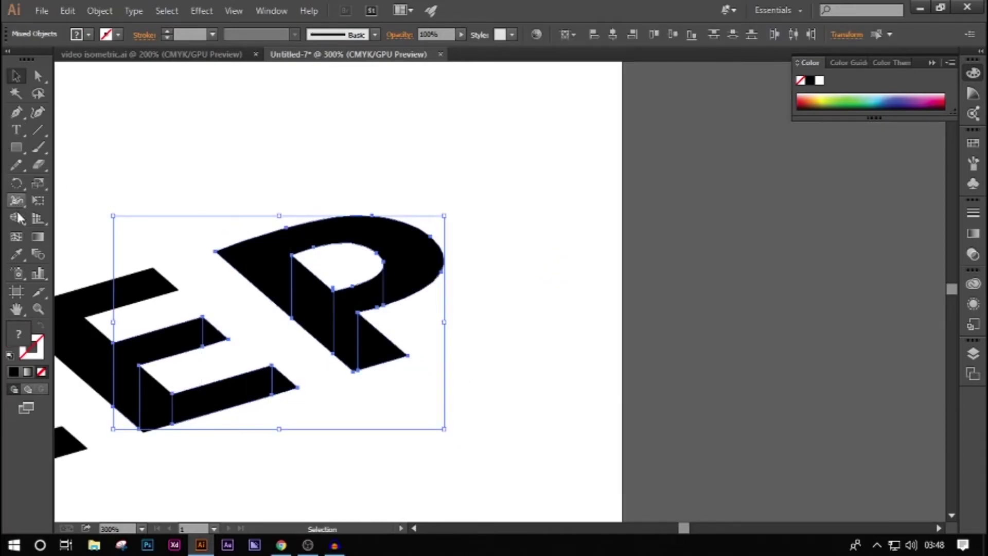
{"action": "scroll", "coordinate": [251, 343], "scroll_direction": "left", "scroll_amount": 3}
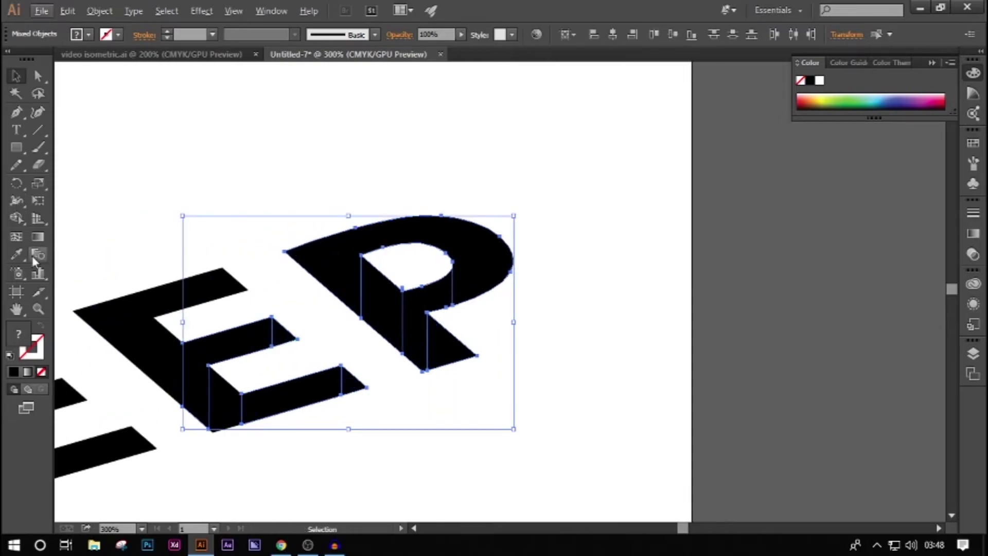
{"action": "left_click", "coordinate": [18, 218]}
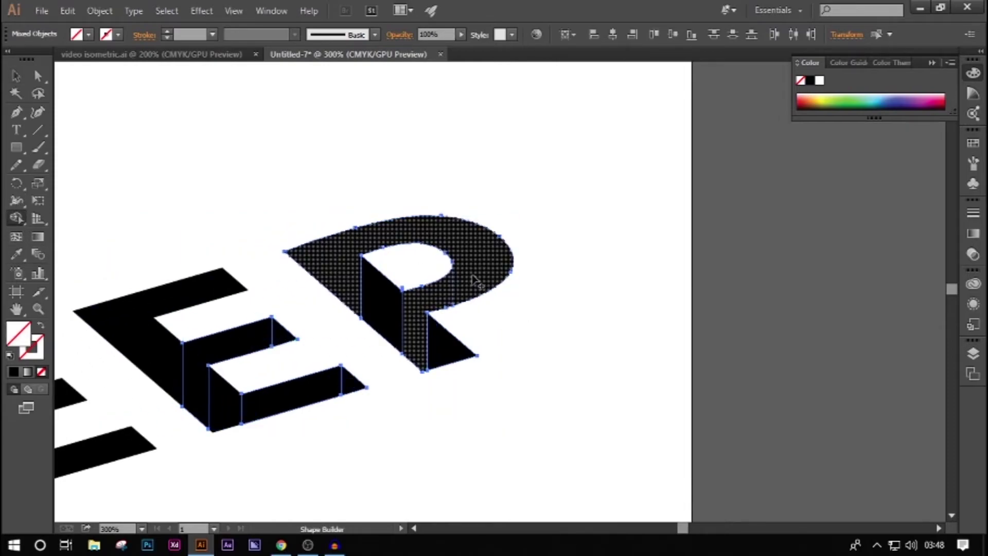
{"action": "key", "text": "v"}
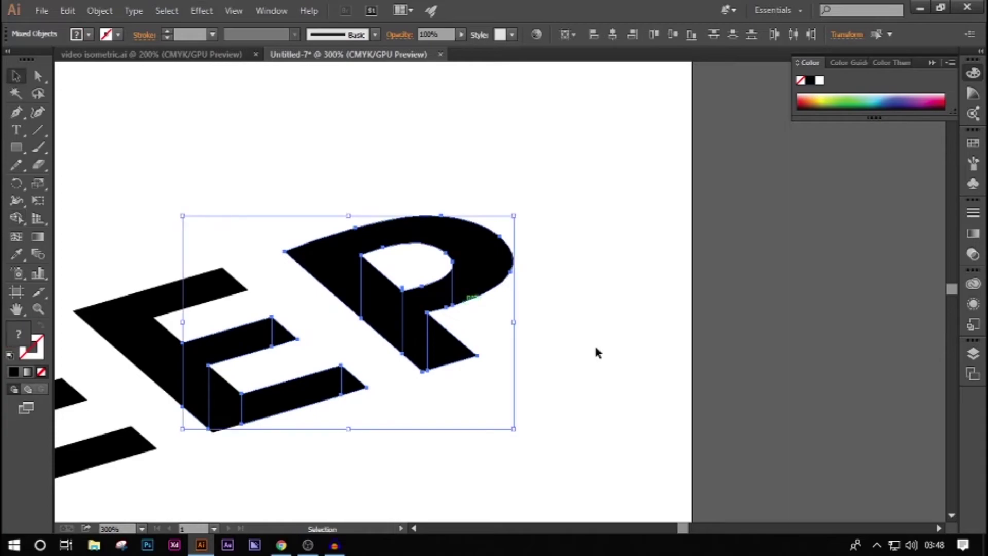
- Lower the upper end of the vertical line at the right of the P's counter onto the counter's rightmost edge
{"action": "left_click", "coordinate": [613, 361]}
{"action": "scroll", "coordinate": [448, 309], "scroll_direction": "up", "scroll_amount": 5}
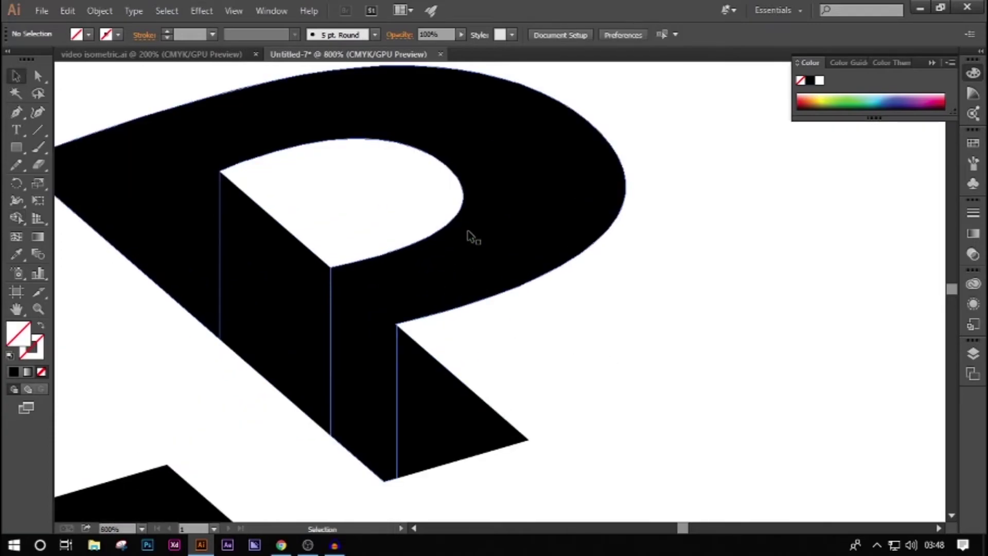
{"action": "left_click", "coordinate": [464, 232]}
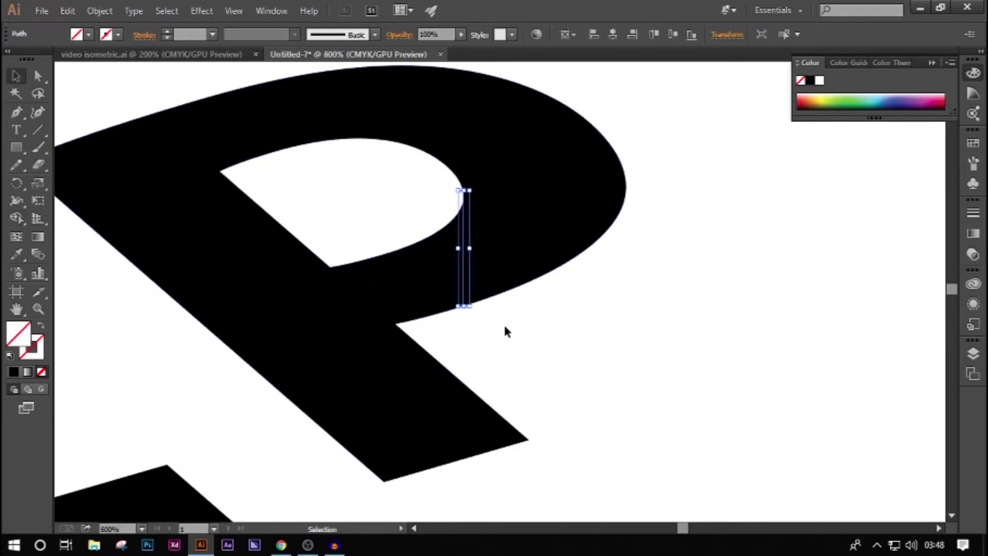
{"action": "key", "text": "Left"}
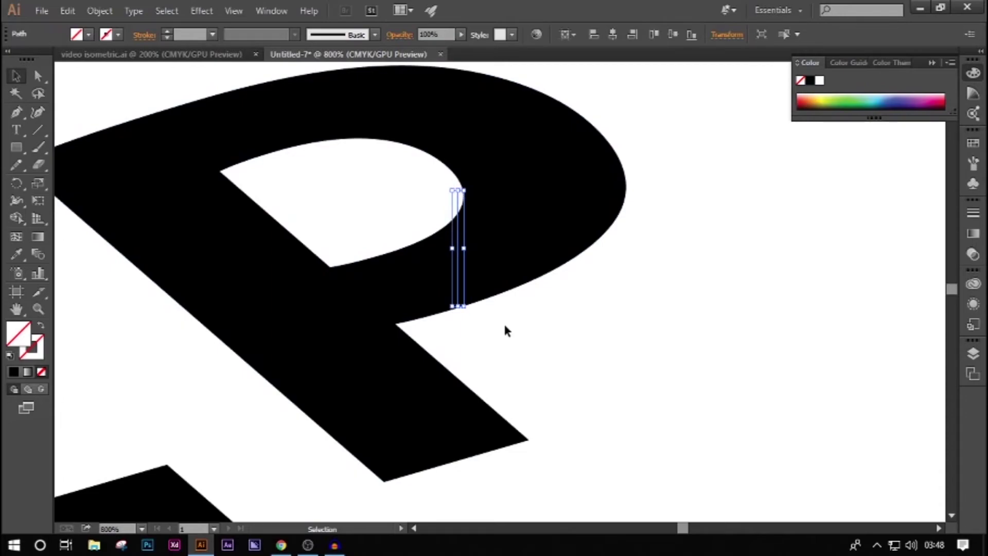
{"action": "key", "text": "Right"}
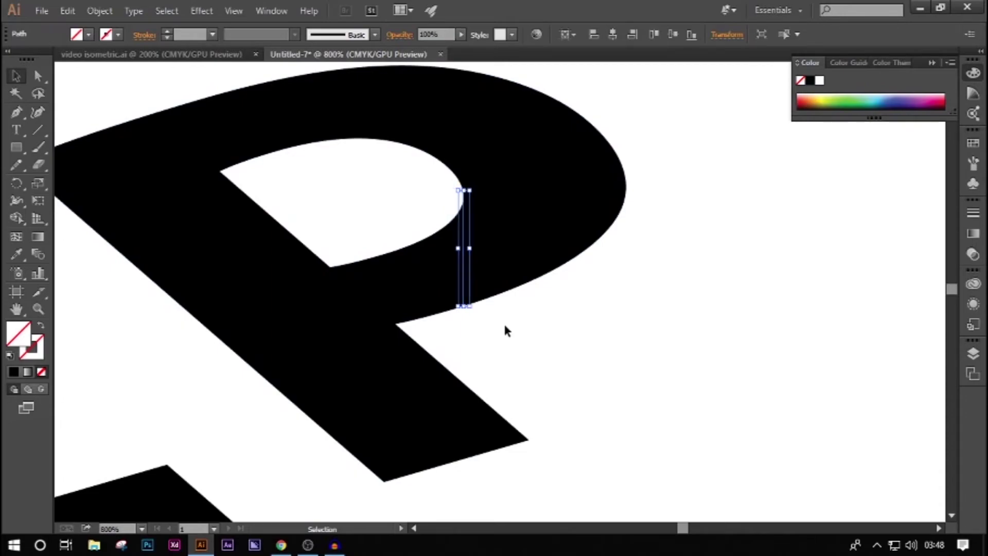
{"action": "left_click", "coordinate": [37, 80]}
{"action": "scroll", "coordinate": [447, 211], "scroll_direction": "up", "scroll_amount": 1}
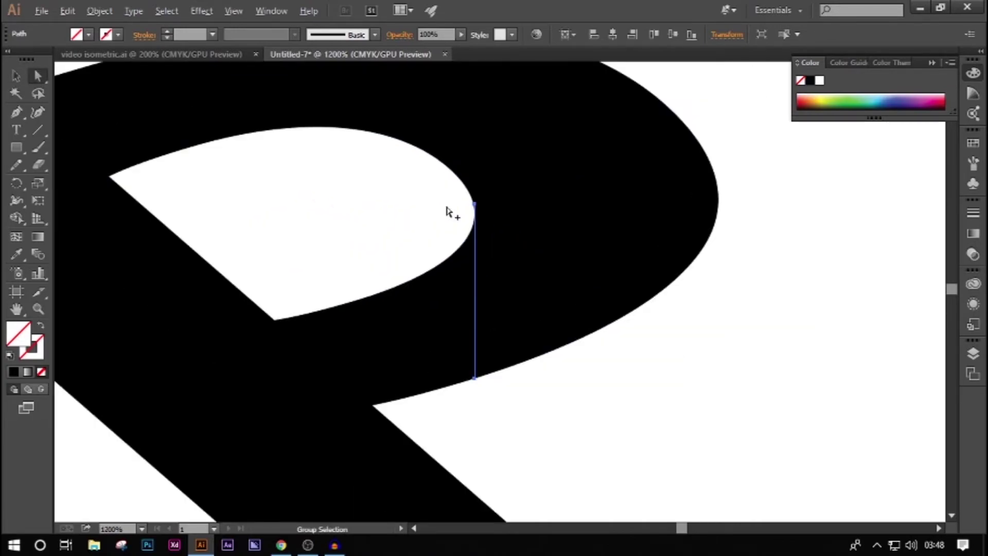
{"action": "scroll", "coordinate": [449, 211], "scroll_direction": "up", "scroll_amount": 1}
{"action": "scroll", "coordinate": [489, 214], "scroll_direction": "up", "scroll_amount": 1}
{"action": "left_click_drag", "start_coordinate": [479, 207], "coordinate": [478, 227]}
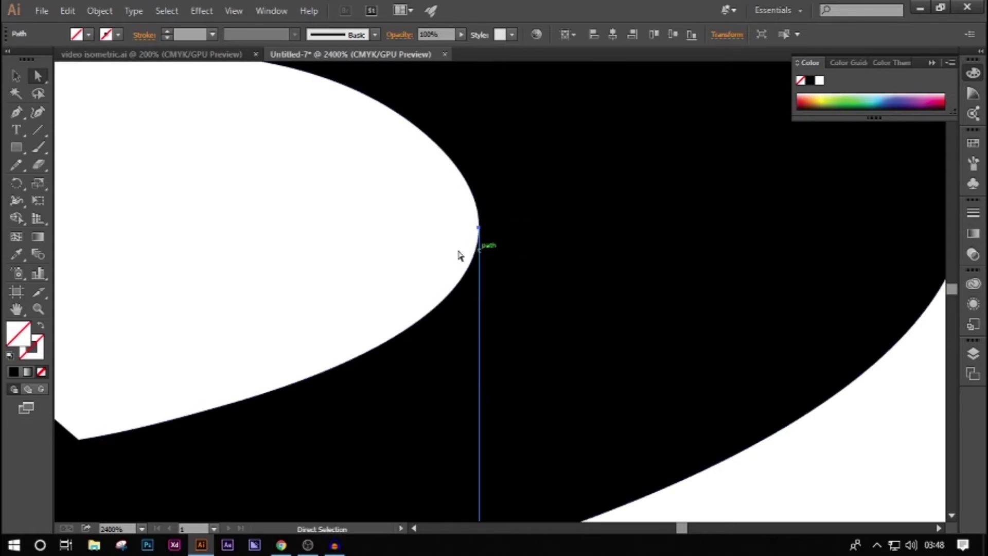
- Fit the line's upper end just inside the counter's curve and its lower end to the P's outer edge, and deselect
{"action": "left_click", "coordinate": [425, 249]}
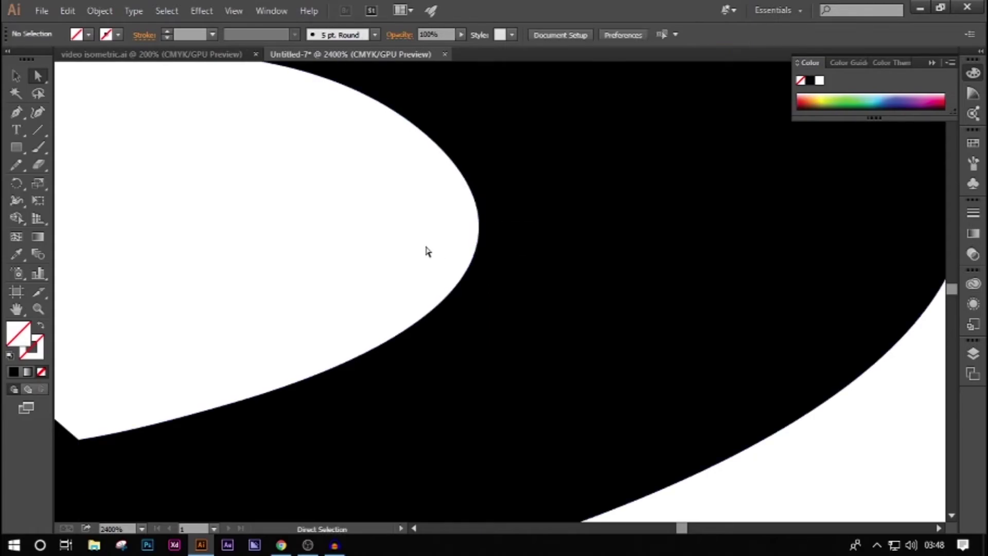
{"action": "left_click", "coordinate": [479, 295]}
{"action": "left_click", "coordinate": [479, 227]}
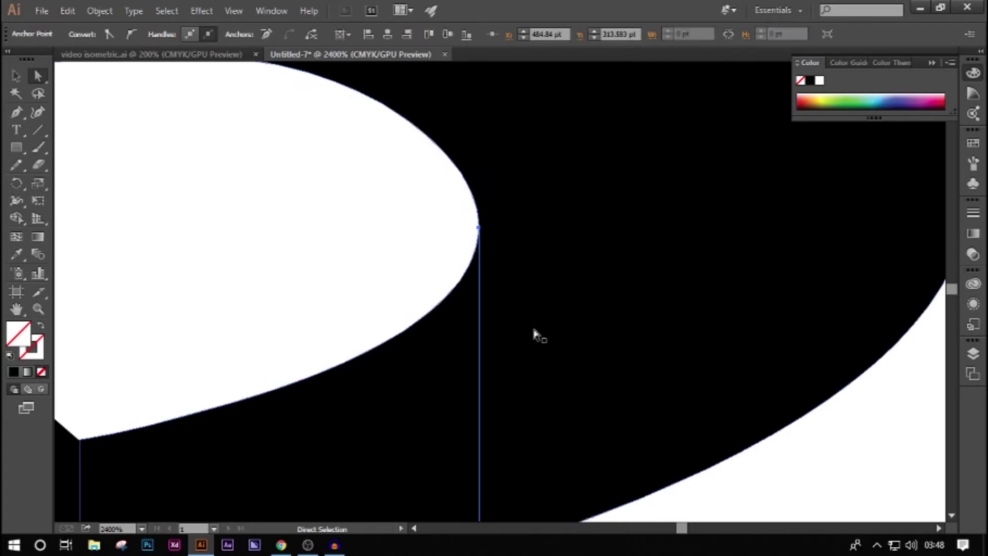
{"action": "key", "text": "Left"}
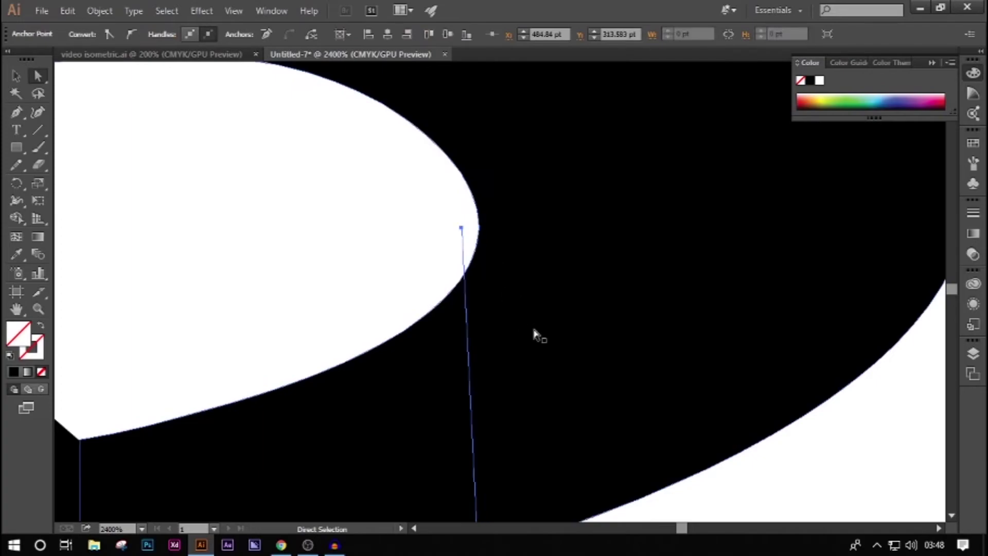
{"action": "key", "text": "ctrl+z"}
{"action": "left_click_drag", "start_coordinate": [479, 230], "coordinate": [477, 236]}
{"action": "scroll", "coordinate": [576, 351], "scroll_direction": "down", "scroll_amount": 5}
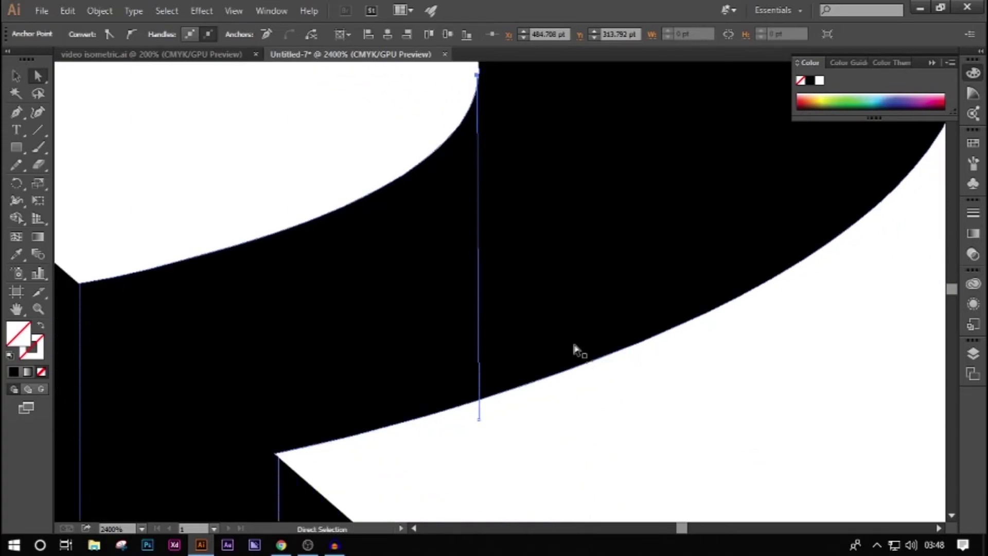
{"action": "mouse_move", "coordinate": [479, 402]}
{"action": "left_mouse_down"}
{"action": "mouse_move", "coordinate": [474, 346]}
{"action": "mouse_move", "coordinate": [479, 387]}
{"action": "left_mouse_up"}
{"action": "left_click", "coordinate": [514, 414]}
- Select the P with its depth lines and split its bowl face and curved counter wall into separate shapes with Shape Builder
{"action": "scroll", "coordinate": [514, 415], "scroll_direction": "down", "scroll_amount": 5}
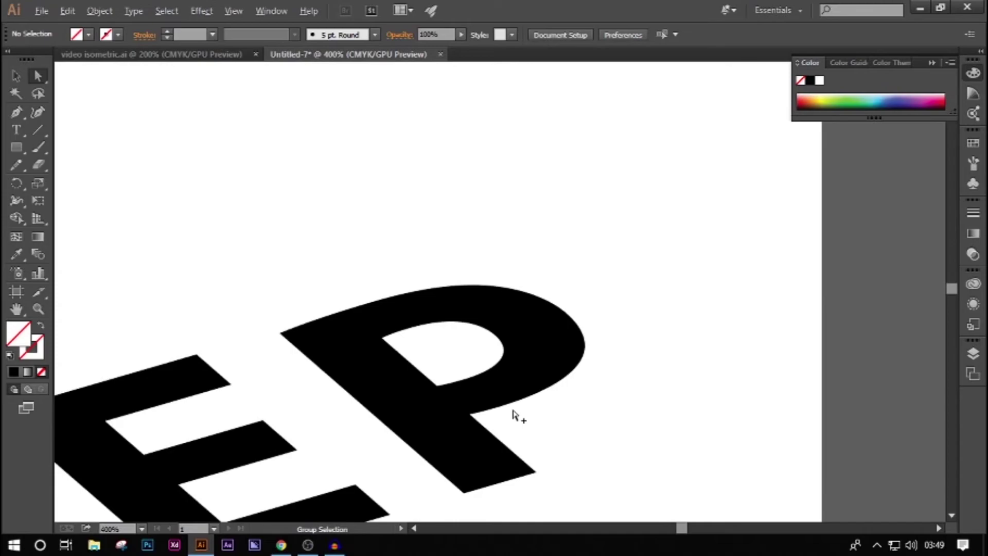
{"action": "key", "text": "a"}
{"action": "scroll", "coordinate": [514, 415], "scroll_direction": "down", "scroll_amount": 2}
{"action": "left_click_drag", "start_coordinate": [246, 196], "coordinate": [658, 514]}
{"action": "left_click", "coordinate": [17, 217]}
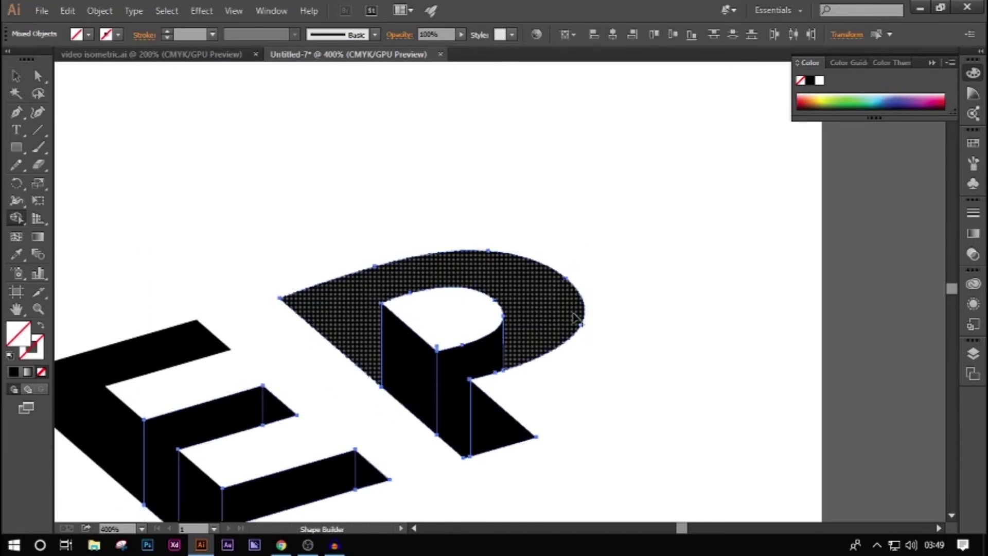
{"action": "left_click", "coordinate": [548, 311]}
{"action": "left_click", "coordinate": [470, 363]}
{"action": "left_click", "coordinate": [16, 76]}
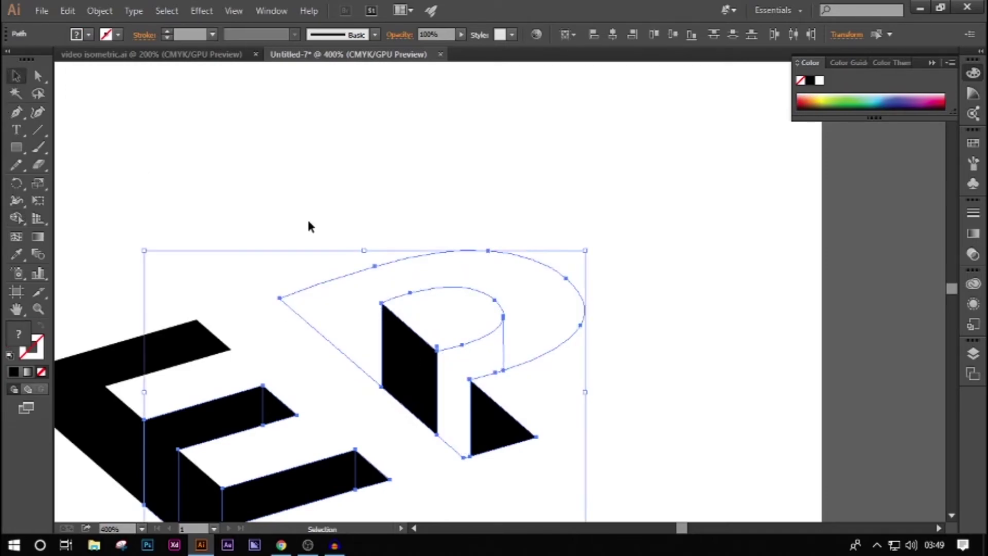
{"action": "left_click", "coordinate": [676, 308]}
- Give the P's unfilled bowl face and curved counter wall face a solid black fill, and deselect
{"action": "scroll", "coordinate": [677, 329], "scroll_direction": "down", "scroll_amount": 1}
{"action": "left_click_drag", "start_coordinate": [682, 375], "coordinate": [330, 191]}
{"action": "left_click", "coordinate": [733, 339]}
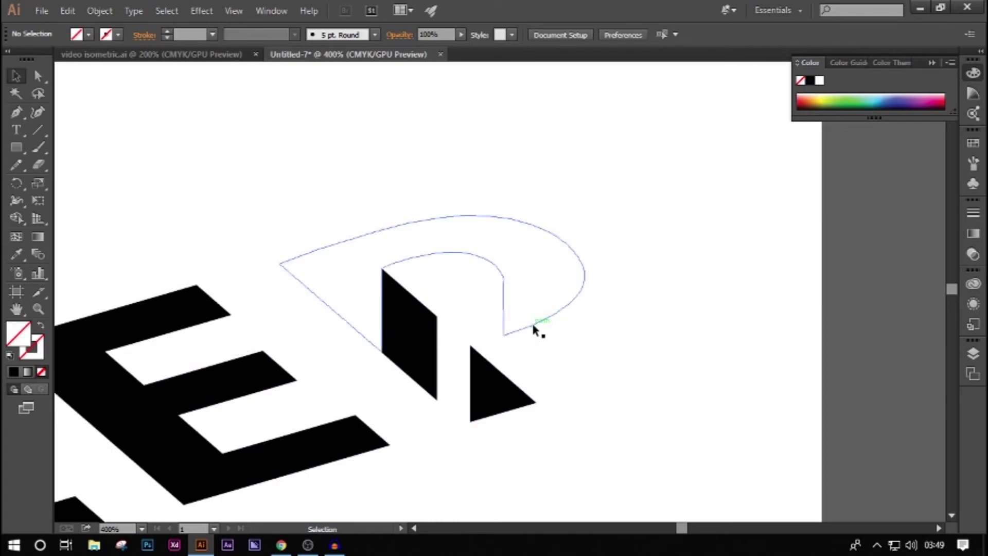
{"action": "left_click", "coordinate": [533, 326]}
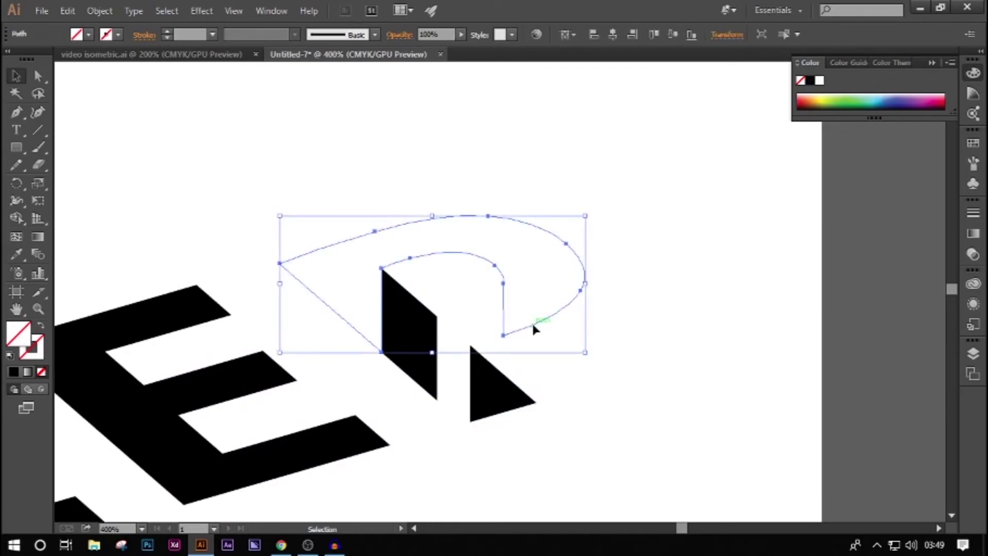
{"action": "left_click", "coordinate": [13, 372]}
{"action": "left_click", "coordinate": [459, 316]}
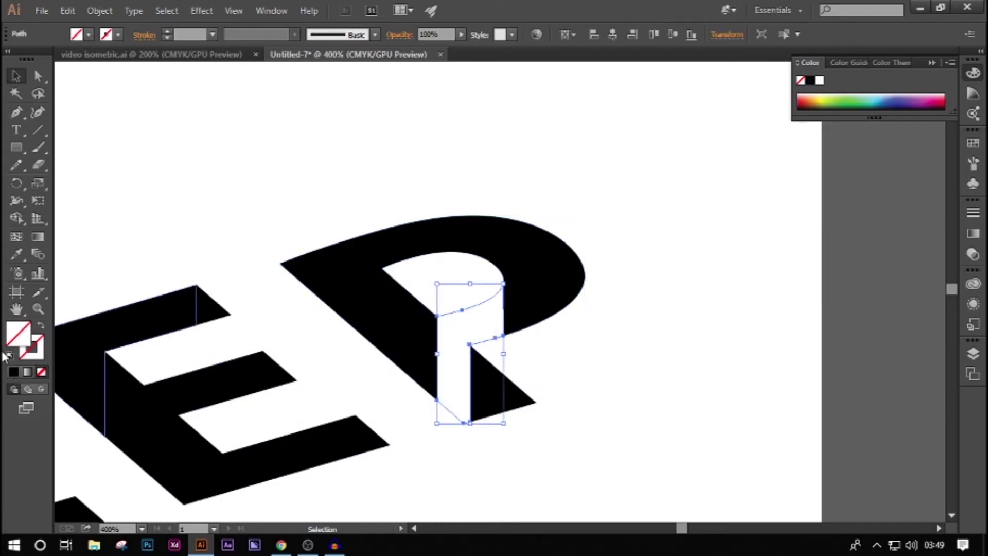
{"action": "left_click", "coordinate": [13, 372]}
{"action": "left_click", "coordinate": [671, 357]}
{"action": "scroll", "coordinate": [671, 356], "scroll_direction": "down", "scroll_amount": 3}
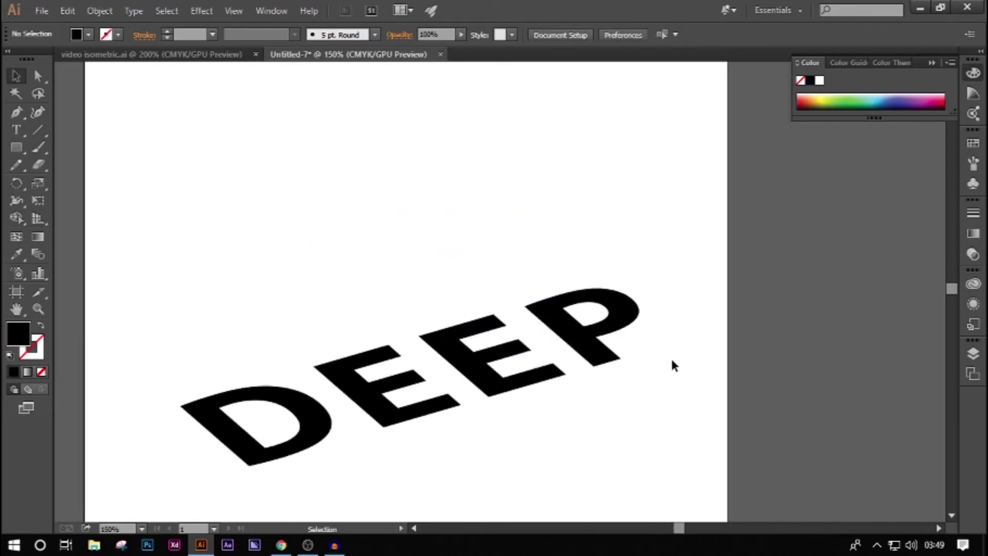
- Select the whole DEEP artwork to inspect the separate faces of all four letters
{"action": "left_click_drag", "start_coordinate": [129, 191], "coordinate": [130, 192]}
{"action": "scroll", "coordinate": [236, 273], "scroll_direction": "down", "scroll_amount": 1}
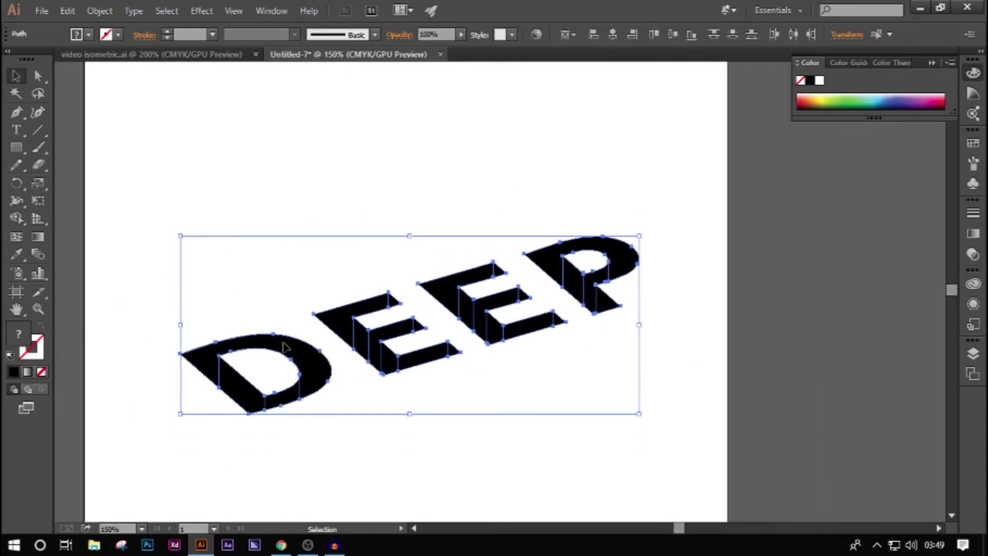
{"action": "scroll", "coordinate": [157, 251], "scroll_direction": "up", "scroll_amount": 2}
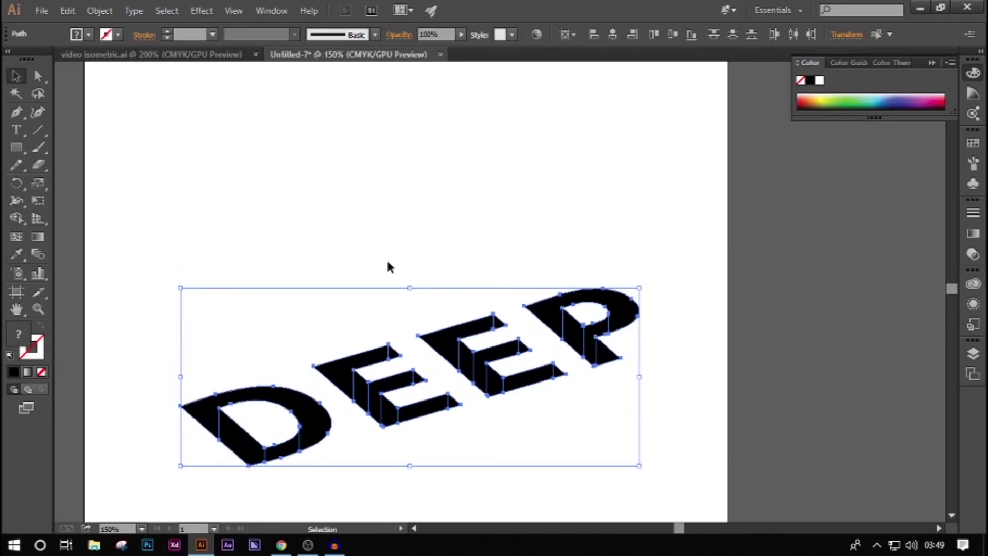
{"action": "scroll", "coordinate": [384, 266], "scroll_direction": "down", "scroll_amount": 3}
{"action": "scroll", "coordinate": [418, 365], "scroll_direction": "up", "scroll_amount": 3}
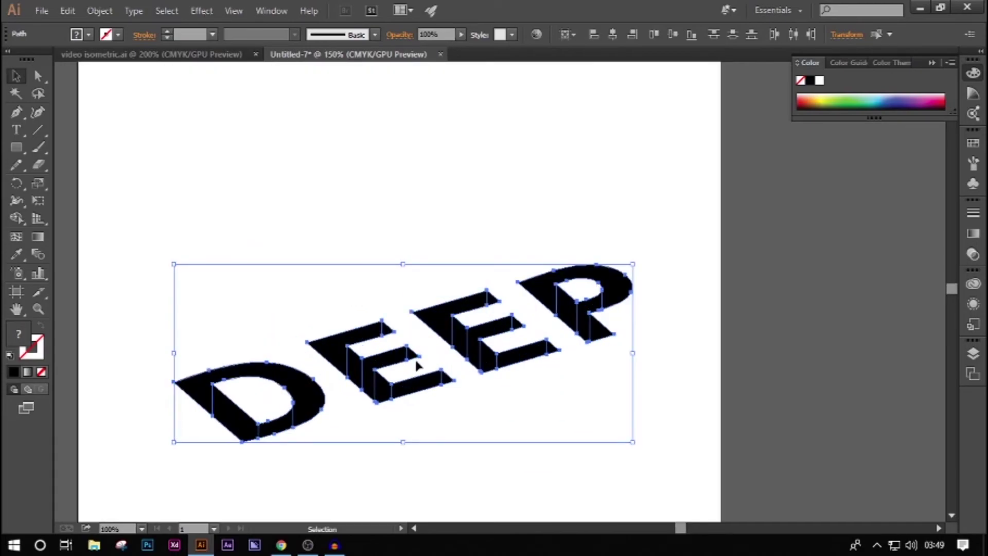
- Switch to the video isometric.ai document and copy its three red colour squares
{"action": "left_click", "coordinate": [163, 54]}
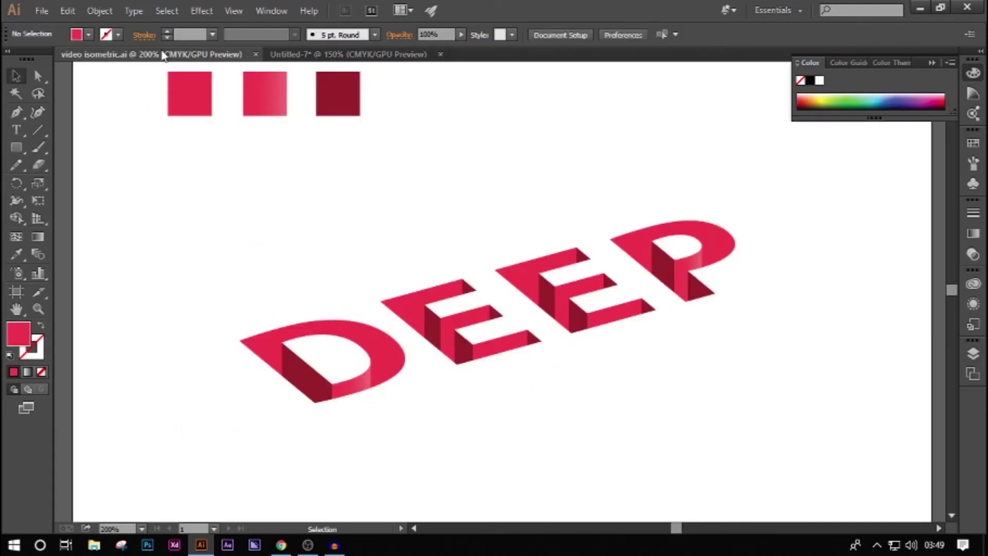
{"action": "scroll", "coordinate": [237, 233], "scroll_direction": "up", "scroll_amount": 1}
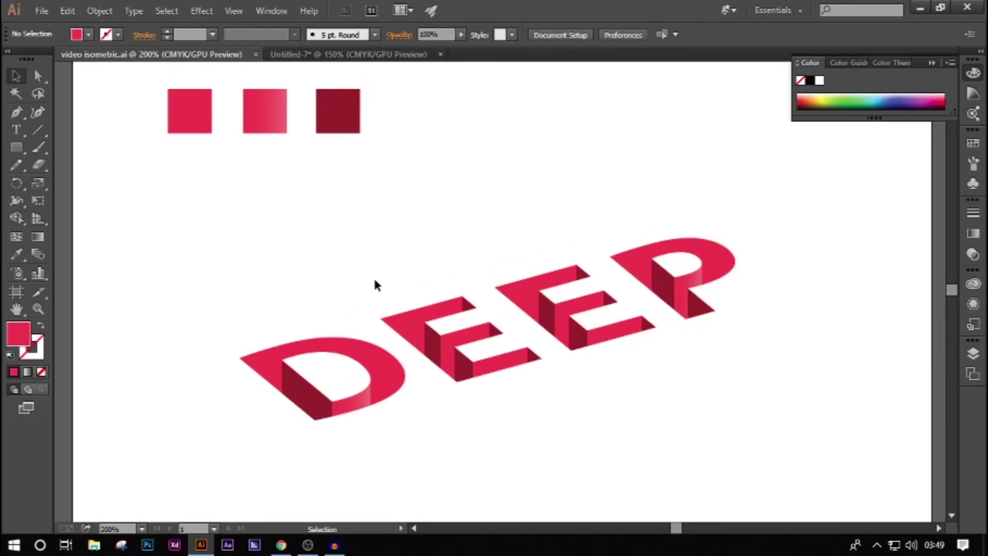
{"action": "scroll", "coordinate": [375, 284], "scroll_direction": "up", "scroll_amount": 2}
{"action": "left_click_drag", "start_coordinate": [102, 118], "coordinate": [375, 213]}
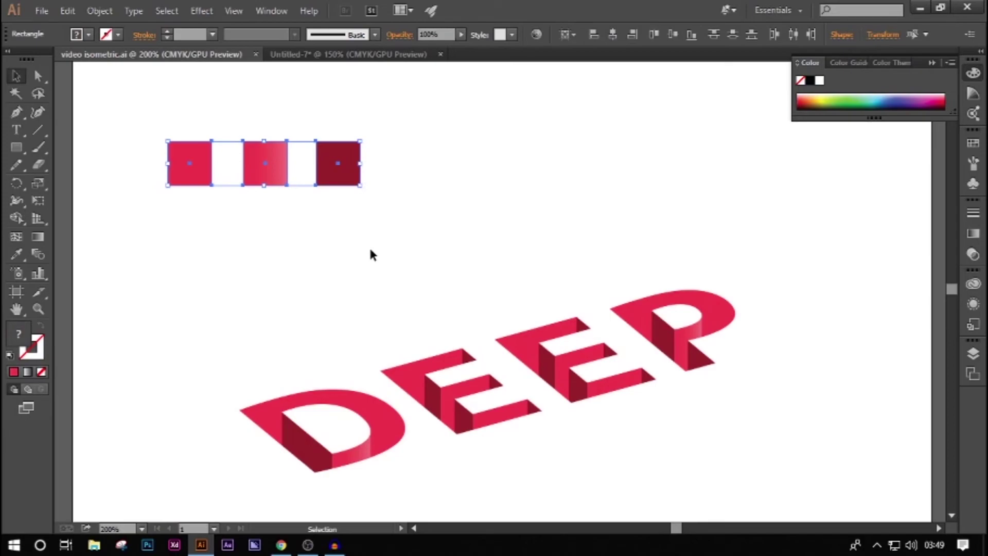
{"action": "scroll", "coordinate": [372, 252], "scroll_direction": "up", "scroll_amount": 2}
{"action": "key", "text": "a"}
{"action": "key", "text": "v"}
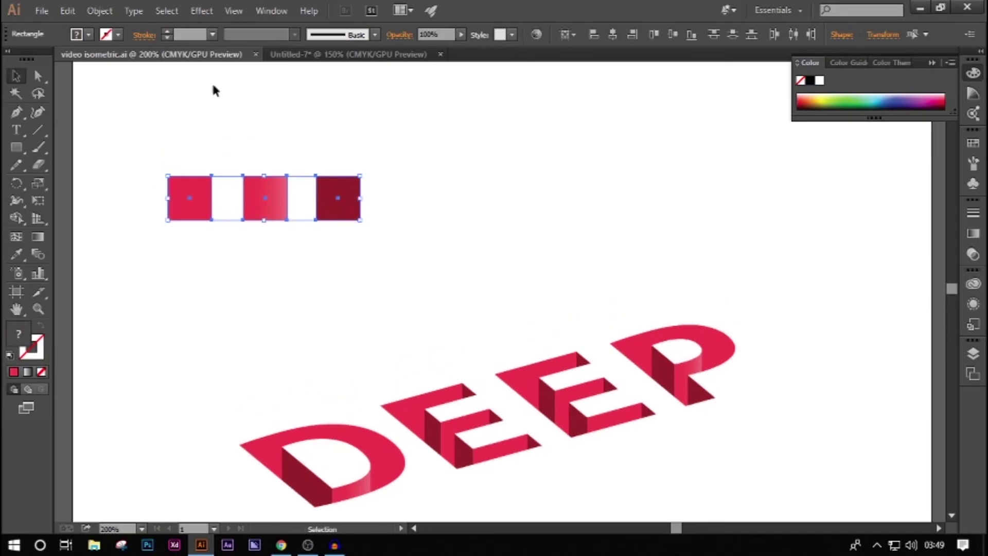
- Paste the three colour squares into the Untitled-7 document, place them above the DEEP text, and deselect
{"action": "left_click", "coordinate": [288, 54]}
{"action": "key", "text": "ctrl+v"}
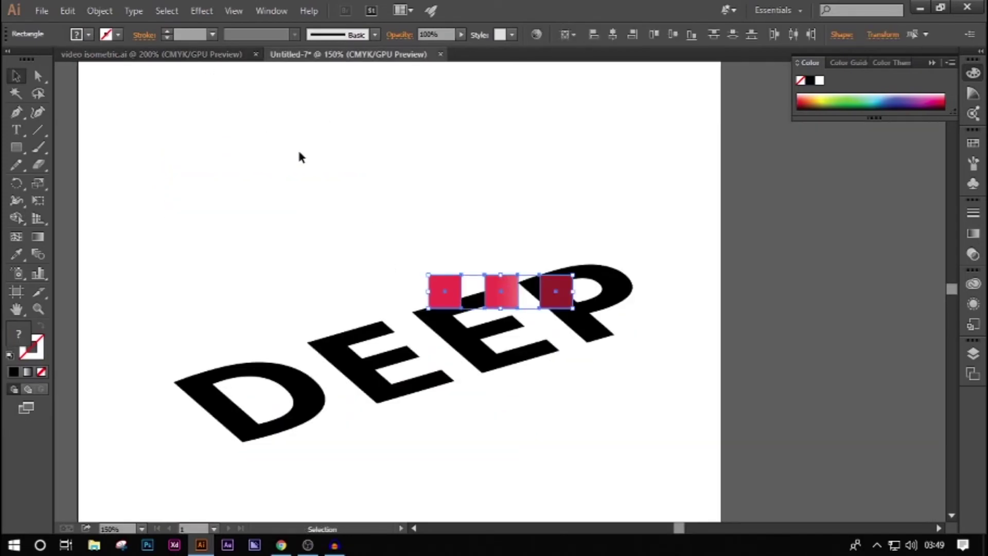
{"action": "left_click_drag", "start_coordinate": [443, 289], "coordinate": [282, 130]}
{"action": "left_click", "coordinate": [251, 340]}
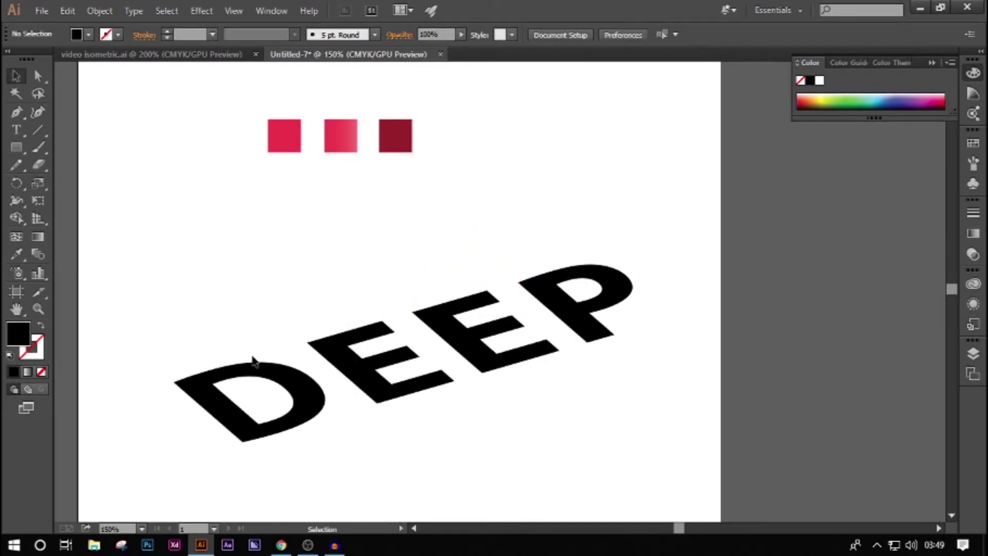
- Move the three colour squares together down and left, closer to the DEEP text, and deselect
{"action": "scroll", "coordinate": [255, 340], "scroll_direction": "down", "scroll_amount": 1}
{"action": "scroll", "coordinate": [220, 397], "scroll_direction": "up", "scroll_amount": 1}
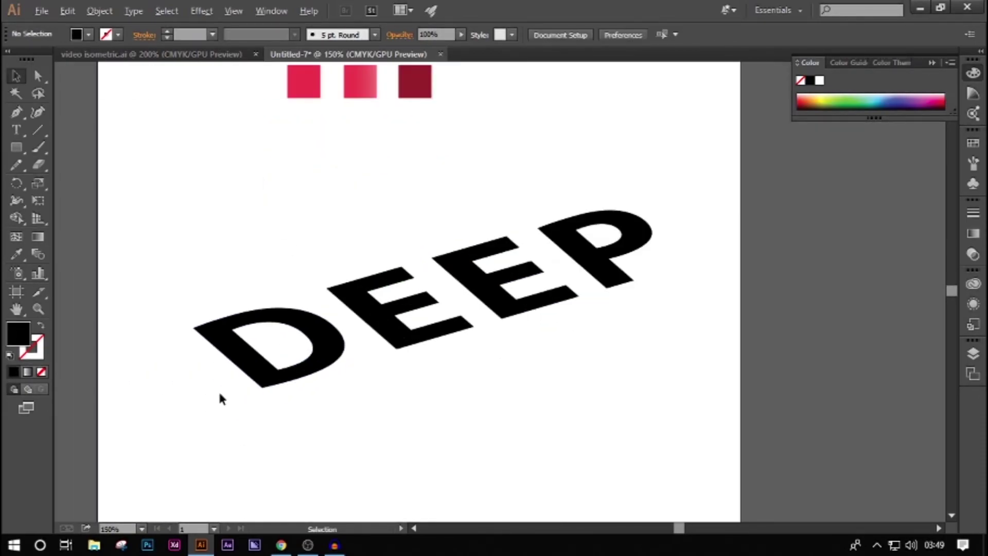
{"action": "scroll", "coordinate": [221, 398], "scroll_direction": "up", "scroll_amount": 1}
{"action": "scroll", "coordinate": [220, 397], "scroll_direction": "up", "scroll_amount": 2}
{"action": "scroll", "coordinate": [220, 397], "scroll_direction": "down", "scroll_amount": 1}
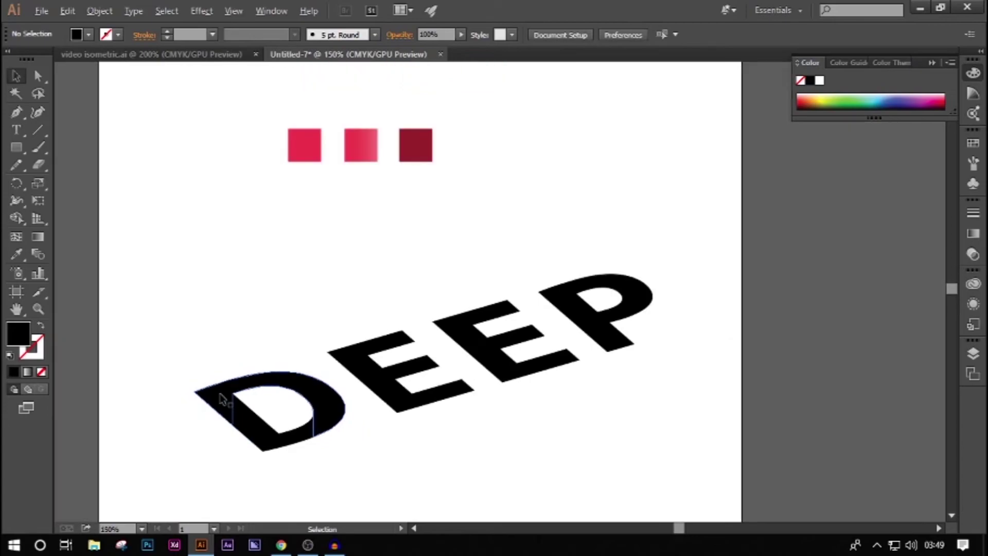
{"action": "left_click_drag", "start_coordinate": [445, 169], "coordinate": [300, 141]}
{"action": "left_click_drag", "start_coordinate": [300, 140], "coordinate": [252, 193]}
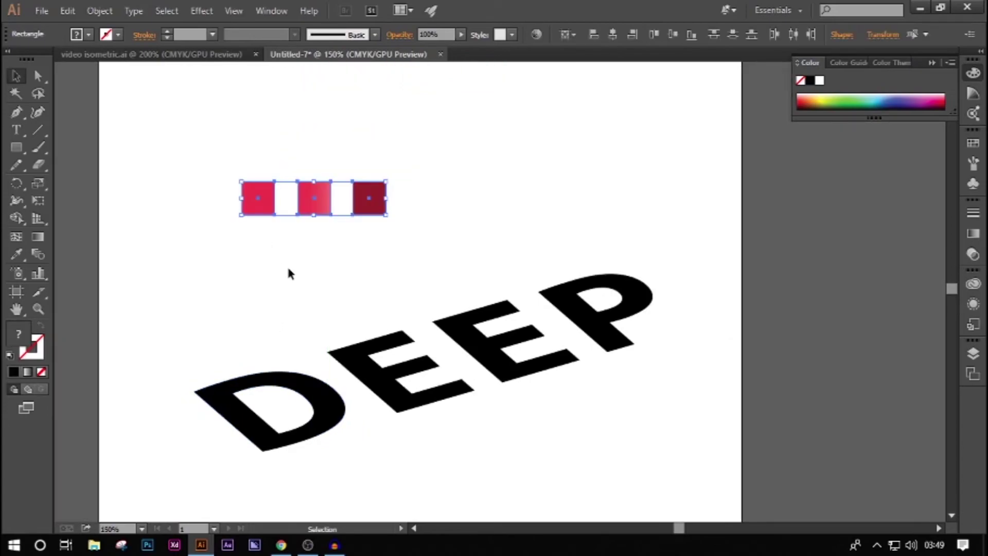
{"action": "left_click", "coordinate": [286, 265]}
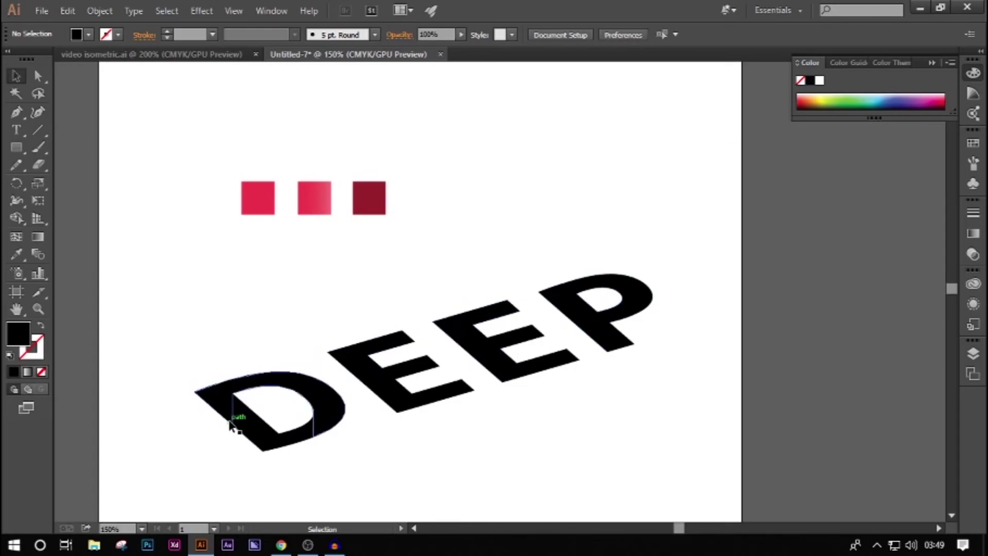
{"action": "left_click", "coordinate": [246, 413]}
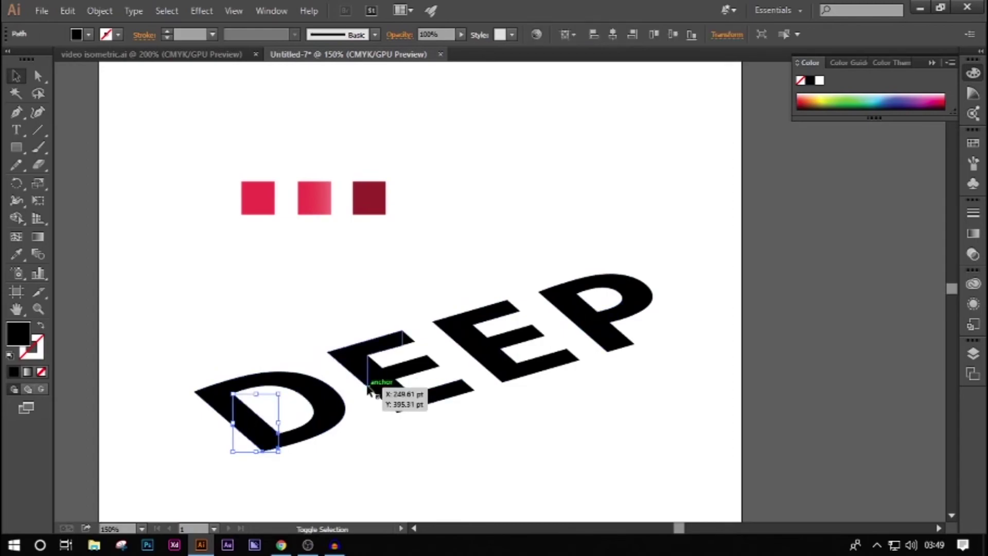
{"action": "left_click", "coordinate": [378, 376], "text": "shift"}
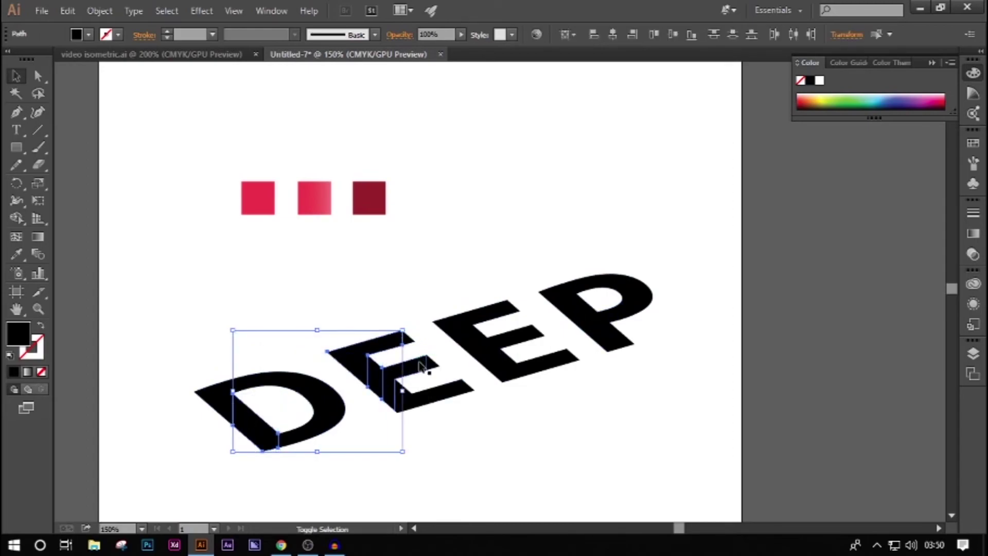
{"action": "left_click", "coordinate": [425, 362]}
{"action": "left_click", "coordinate": [406, 337]}
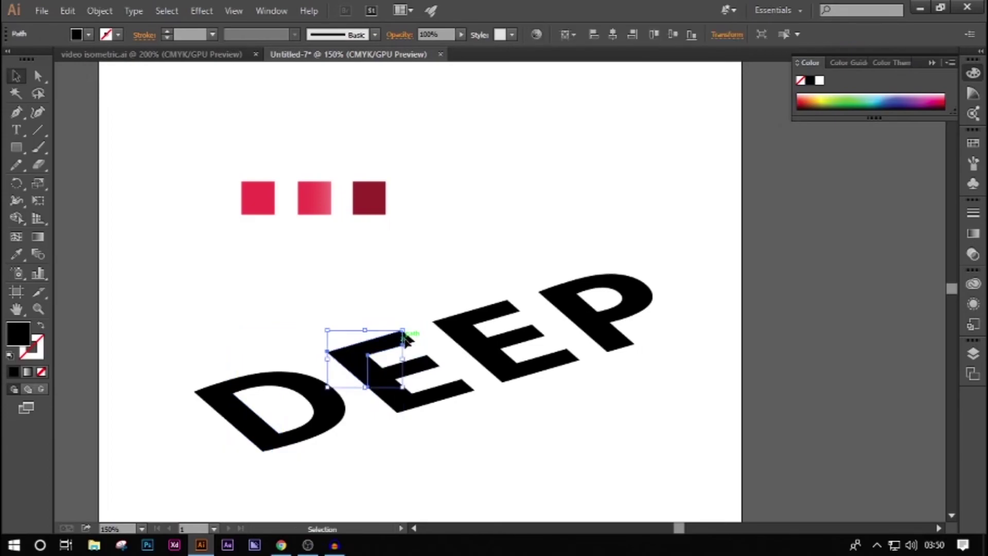
- Fill the left-facing inner wall faces and small end triangles of all four DEEP letters with the dark red square's colour, and deselect
{"action": "left_click", "coordinate": [408, 337], "text": "shift"}
{"action": "left_click", "coordinate": [437, 366], "text": "shift"}
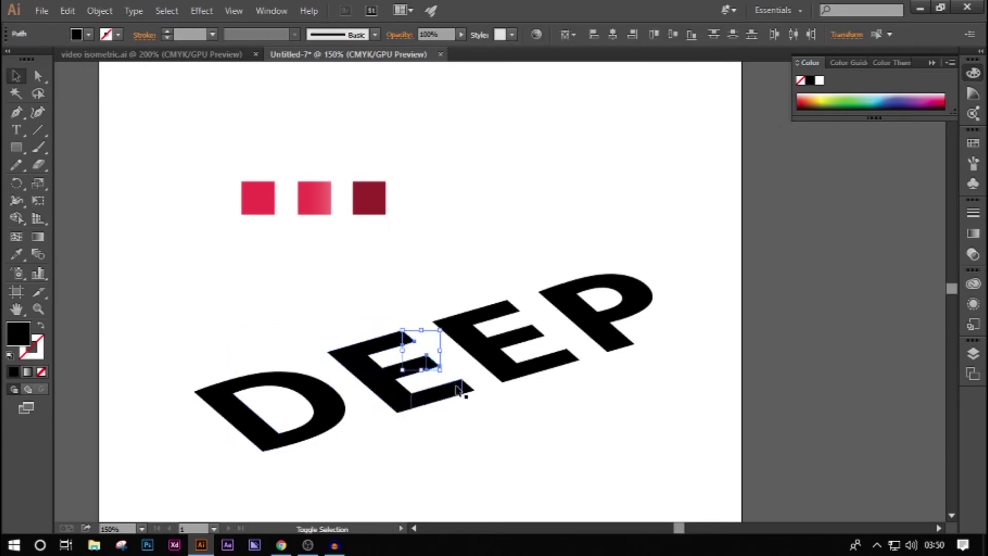
{"action": "left_click", "coordinate": [463, 391], "text": "shift"}
{"action": "left_click", "coordinate": [256, 423], "text": "shift"}
{"action": "left_click", "coordinate": [511, 311], "text": "shift"}
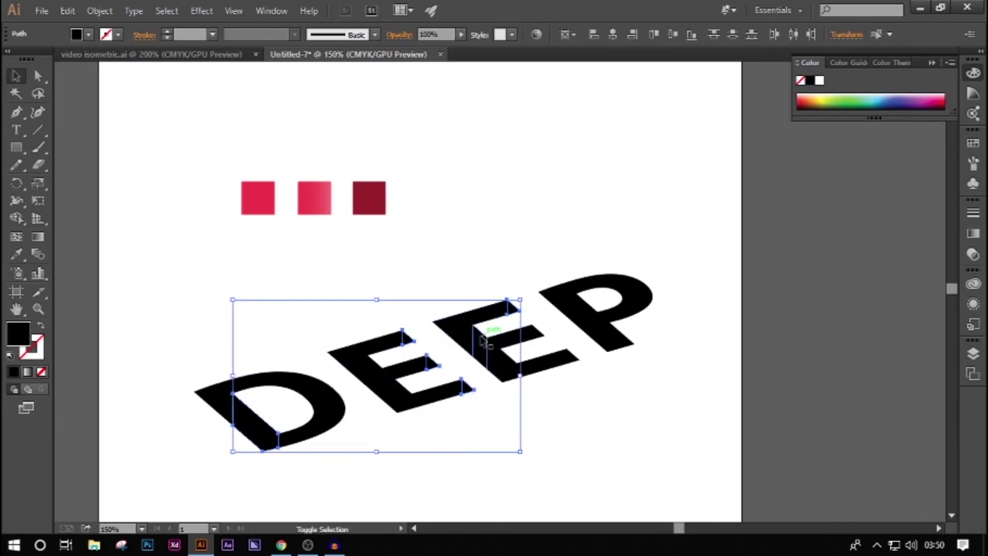
{"action": "left_click", "coordinate": [373, 375], "text": "shift"}
{"action": "left_click", "coordinate": [394, 396], "text": "shift"}
{"action": "left_click", "coordinate": [412, 402], "text": "shift"}
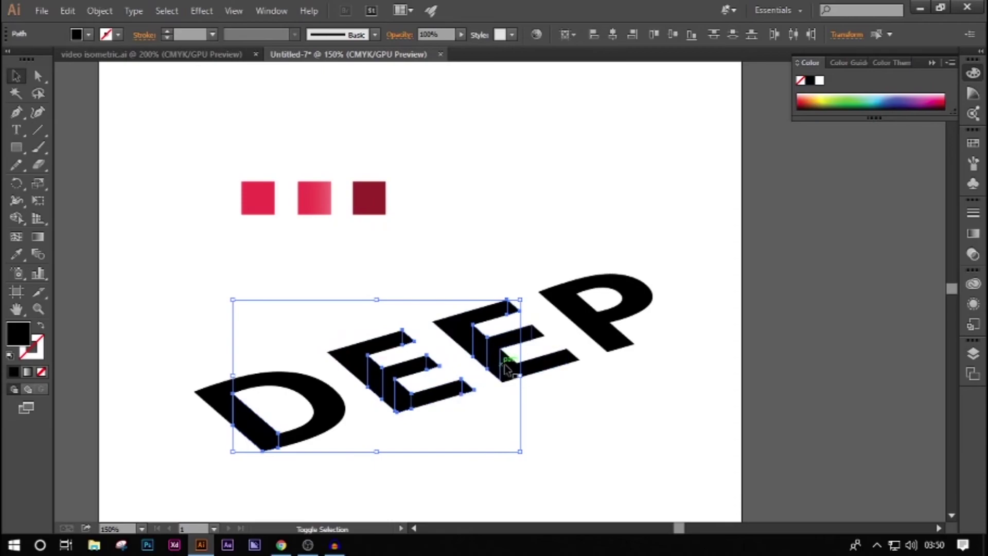
{"action": "left_click", "coordinate": [578, 355], "text": "shift"}
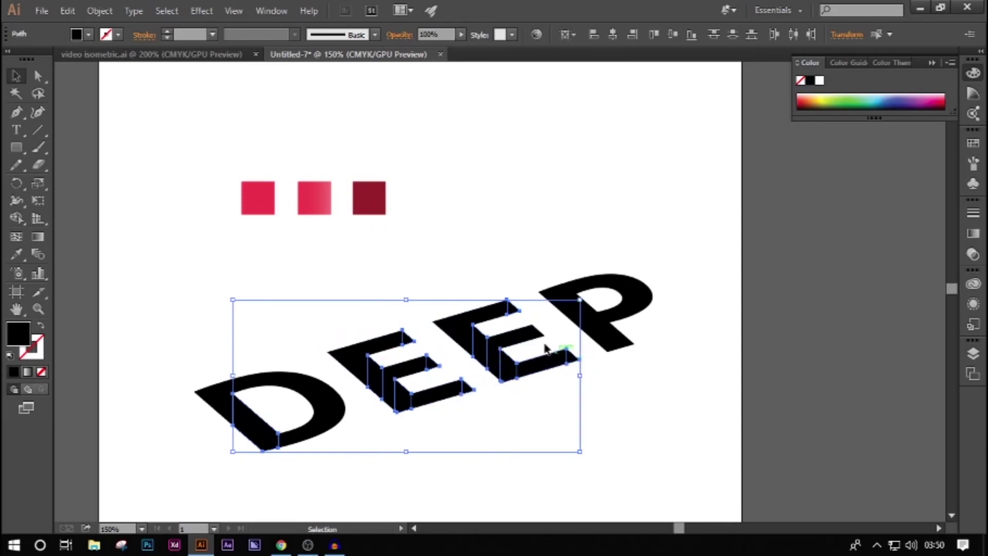
{"action": "left_click", "coordinate": [597, 331], "text": "shift"}
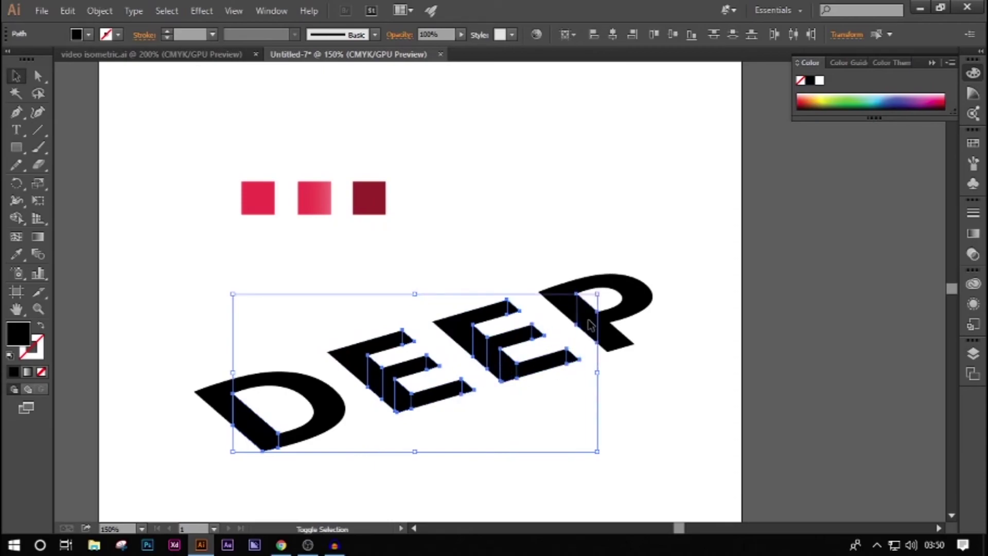
{"action": "left_click", "coordinate": [620, 343], "text": "shift"}
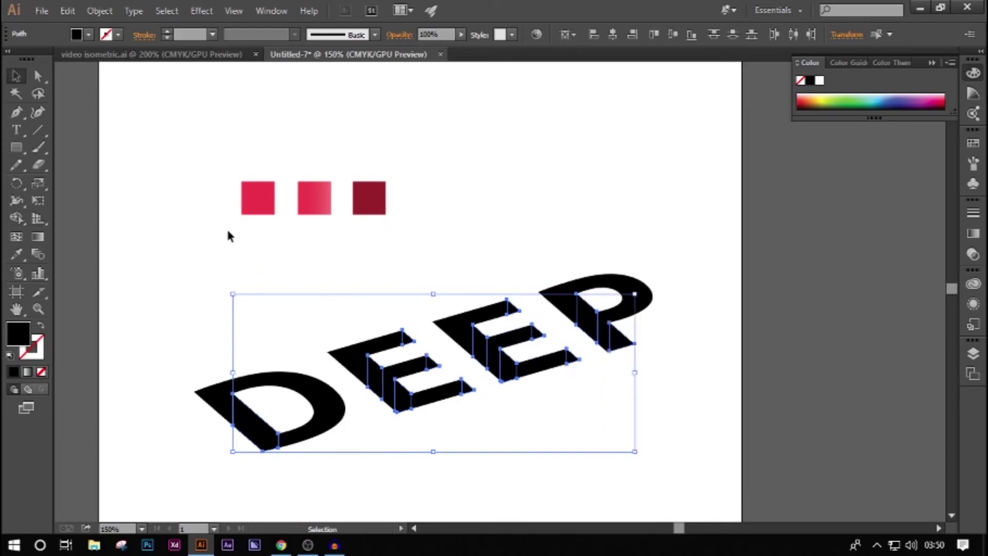
{"action": "scroll", "coordinate": [228, 232], "scroll_direction": "down", "scroll_amount": 1}
{"action": "left_click", "coordinate": [21, 252]}
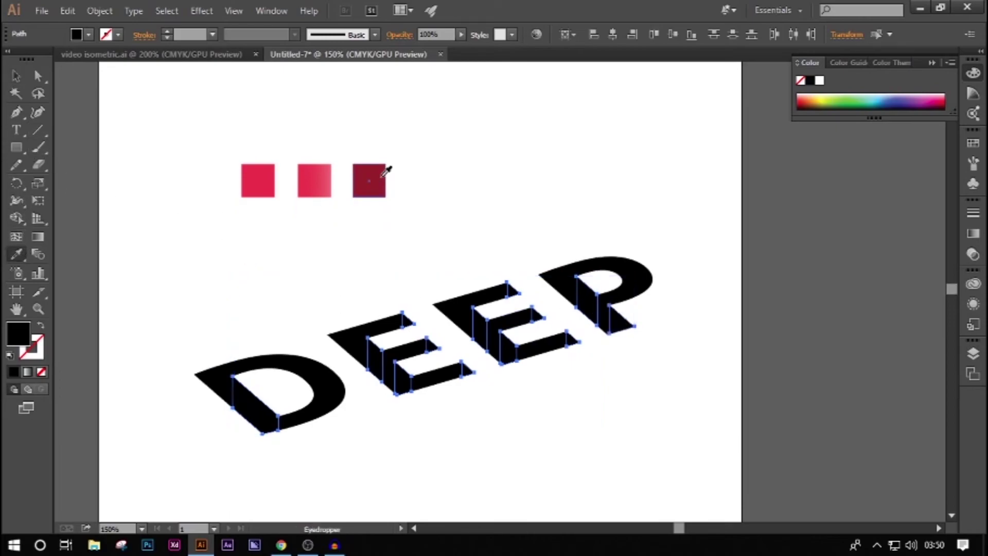
{"action": "left_click", "coordinate": [371, 175]}
{"action": "left_click", "coordinate": [16, 76]}
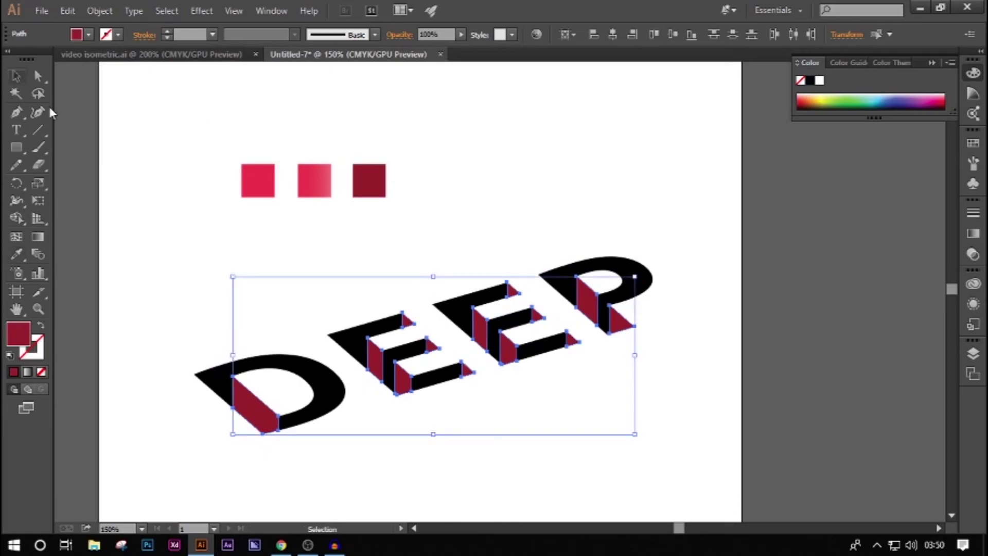
{"action": "left_click", "coordinate": [136, 218]}
- Examine the remaining black faces of the DEEP letters, selecting the whole artwork to see the separate shapes
{"action": "scroll", "coordinate": [296, 469], "scroll_direction": "up", "scroll_amount": 1}
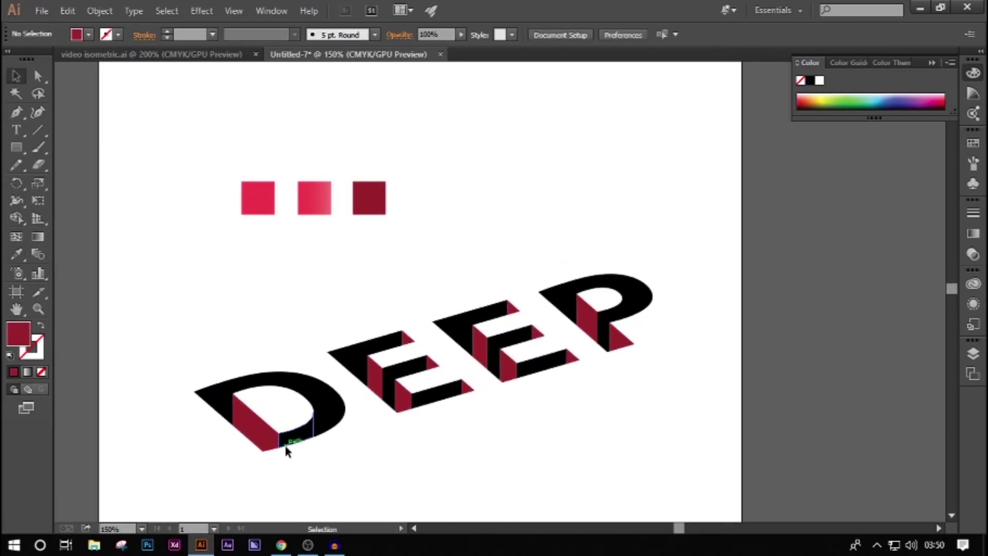
{"action": "scroll", "coordinate": [288, 446], "scroll_direction": "up", "scroll_amount": 1}
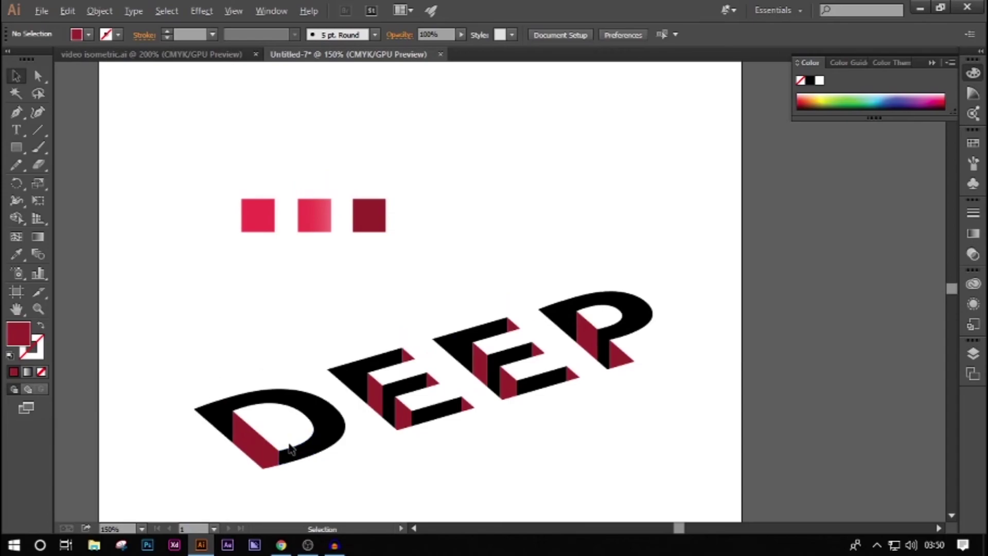
{"action": "left_click_drag", "start_coordinate": [156, 279], "coordinate": [686, 474]}
{"action": "scroll", "coordinate": [682, 472], "scroll_direction": "down", "scroll_amount": 1}
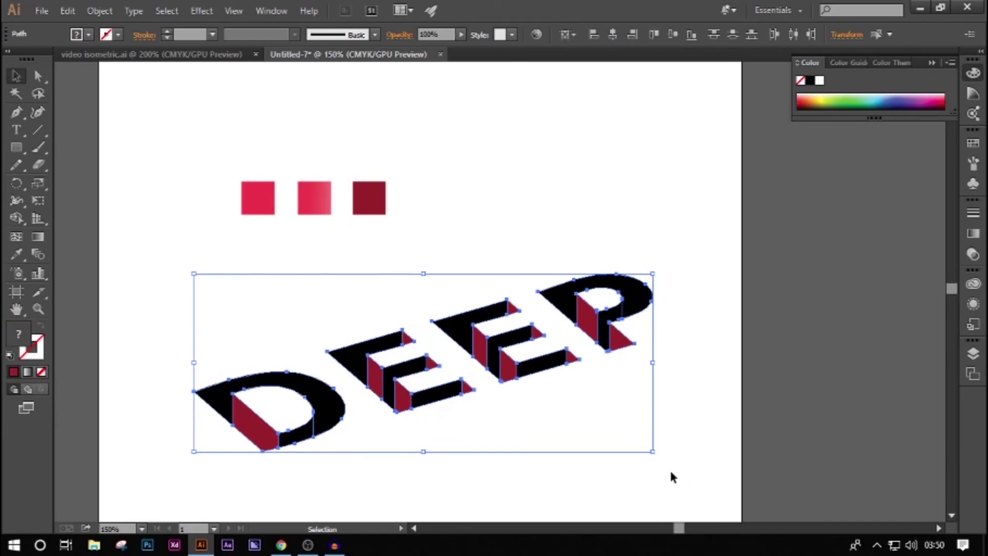
{"action": "left_click", "coordinate": [713, 420]}
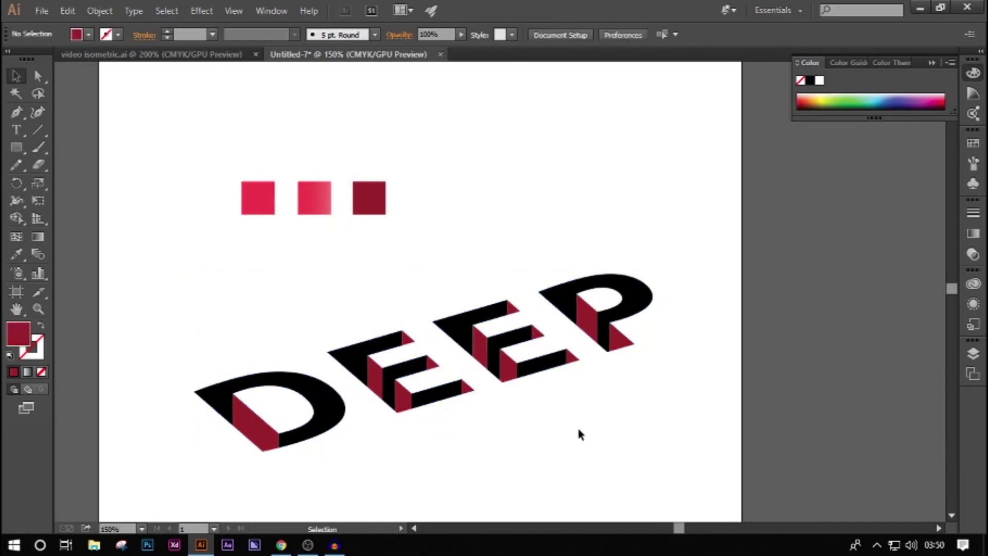
{"action": "scroll", "coordinate": [575, 433], "scroll_direction": "up", "scroll_amount": 1}
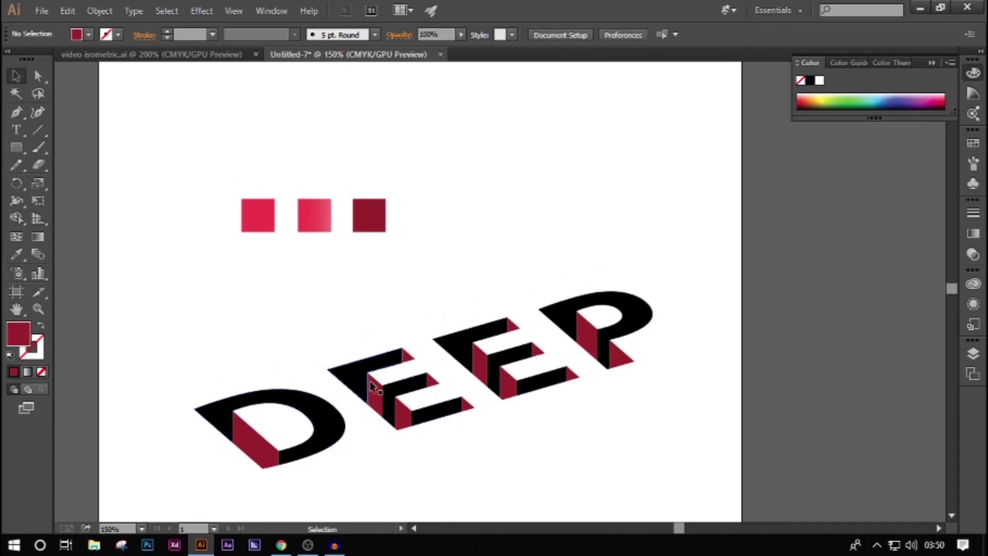
{"action": "scroll", "coordinate": [401, 452], "scroll_direction": "down", "scroll_amount": 1}
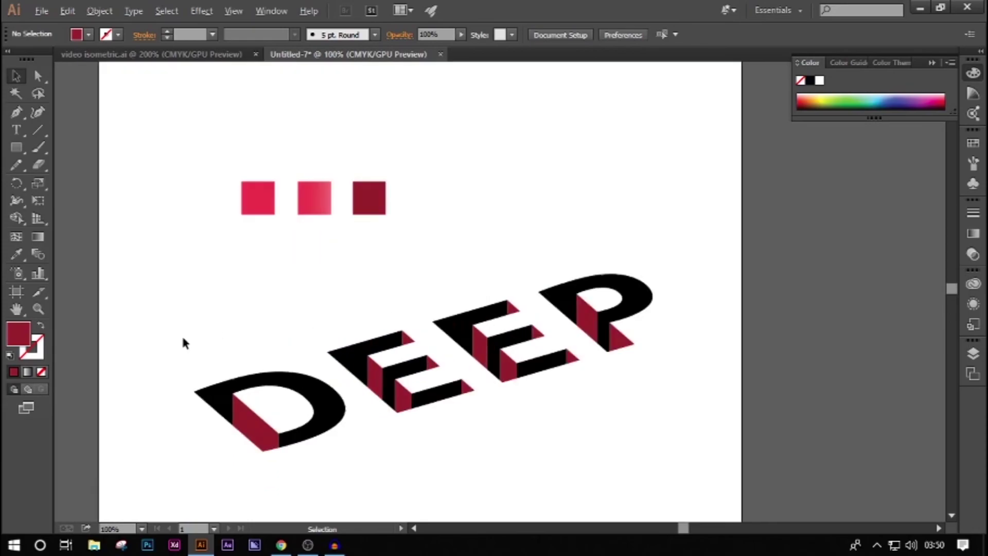
- Apply the red gradient square's fill to the curved inner wall faces of the D and the P, and deselect
{"action": "scroll", "coordinate": [183, 334], "scroll_direction": "up", "scroll_amount": 1}
{"action": "scroll", "coordinate": [185, 344], "scroll_direction": "down", "scroll_amount": 1}
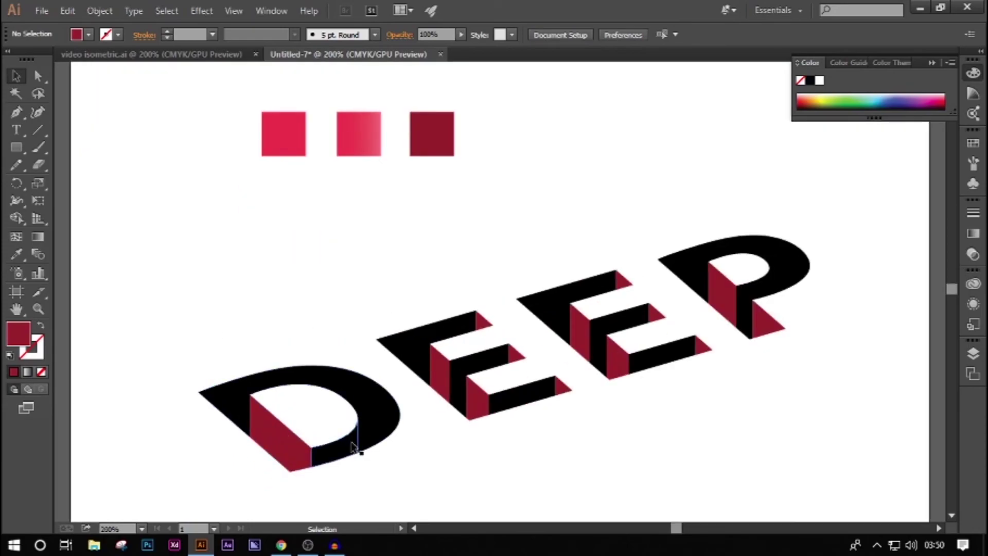
{"action": "left_click", "coordinate": [353, 447]}
{"action": "left_click", "coordinate": [766, 288], "text": "shift"}
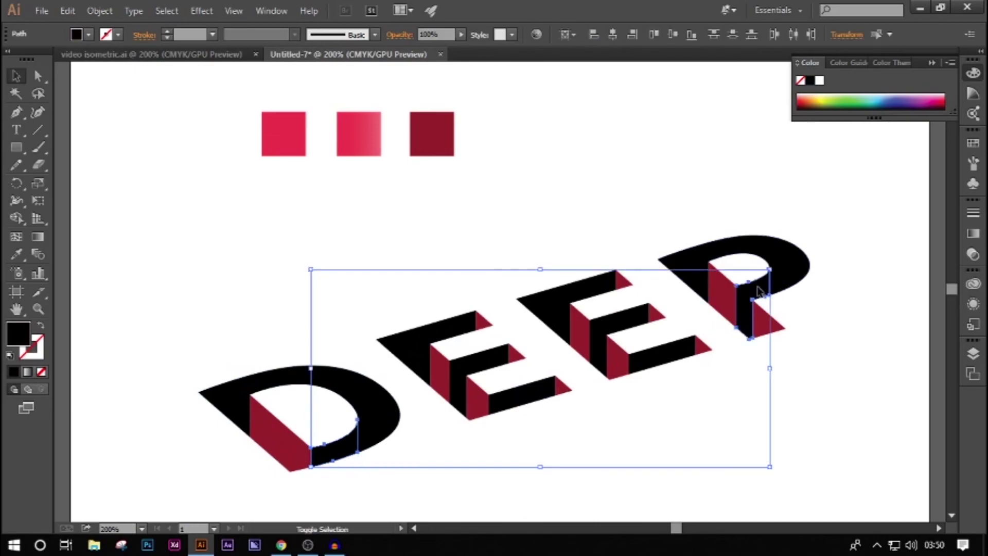
{"action": "key", "text": "i"}
{"action": "left_click", "coordinate": [359, 132]}
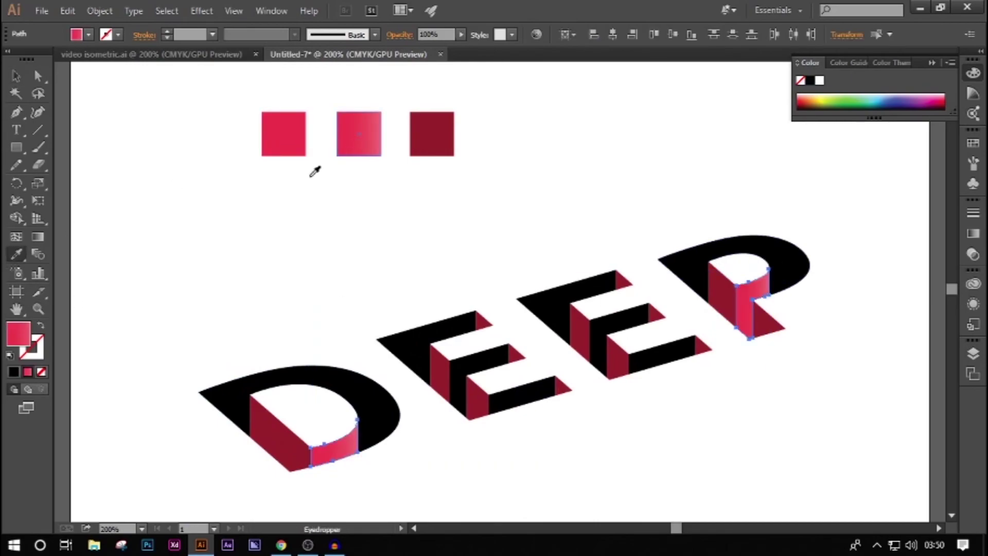
{"action": "key", "text": "v"}
{"action": "left_click", "coordinate": [144, 205]}
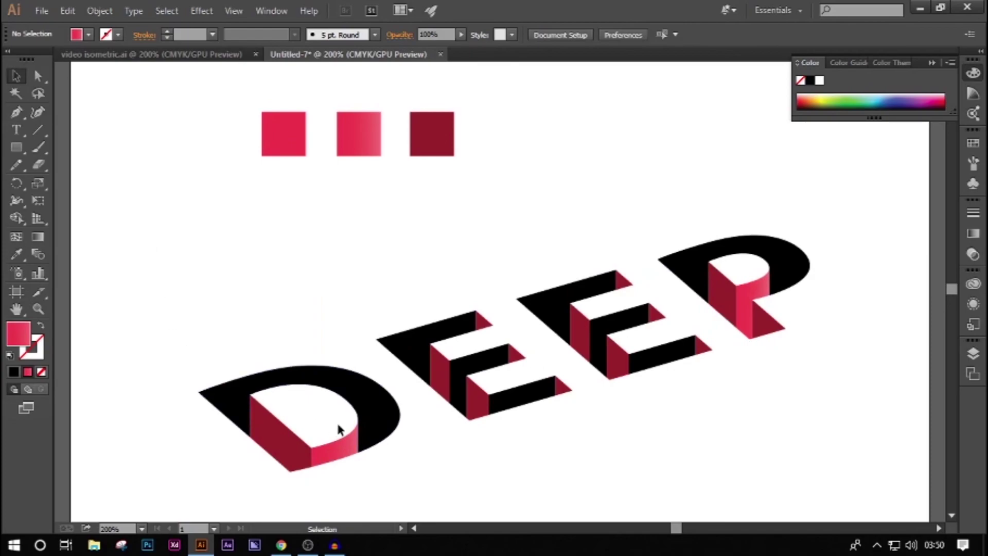
- Fill the remaining black faces of the D, both Es and the P with the plain bright red square's colour, and deselect
{"action": "left_click", "coordinate": [685, 269]}
{"action": "left_click", "coordinate": [564, 304], "text": "shift"}
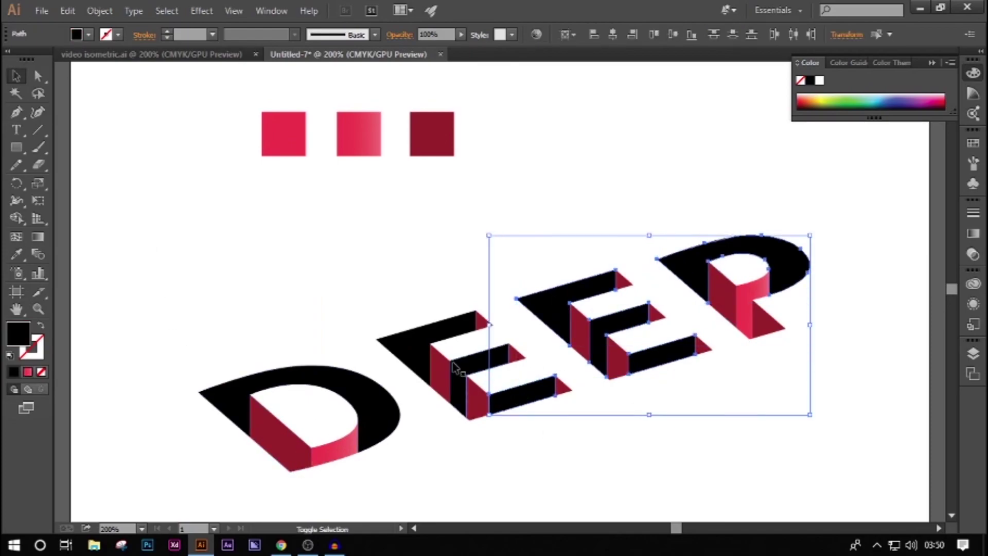
{"action": "left_click", "coordinate": [414, 352], "text": "shift"}
{"action": "left_click", "coordinate": [359, 379], "text": "shift"}
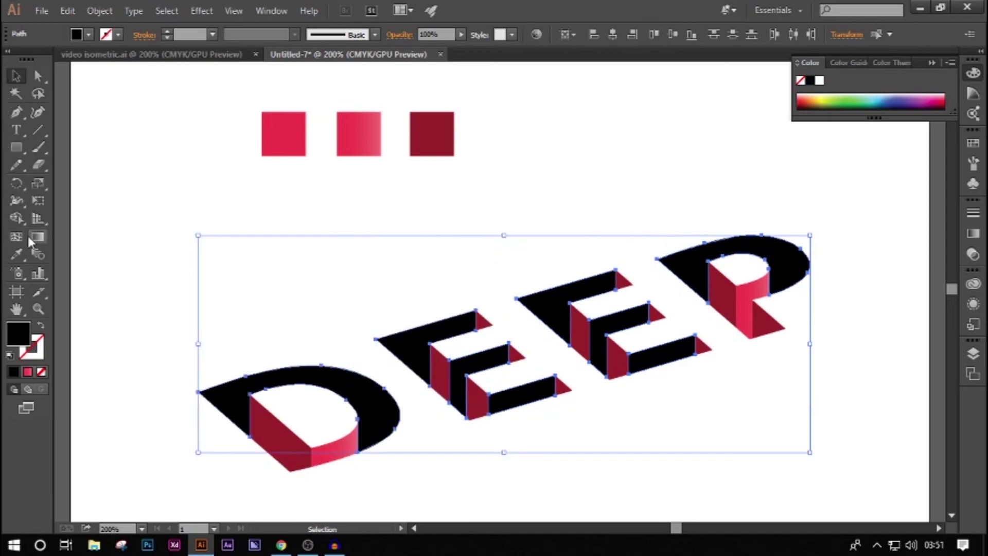
{"action": "left_click", "coordinate": [18, 253]}
{"action": "left_click", "coordinate": [280, 137]}
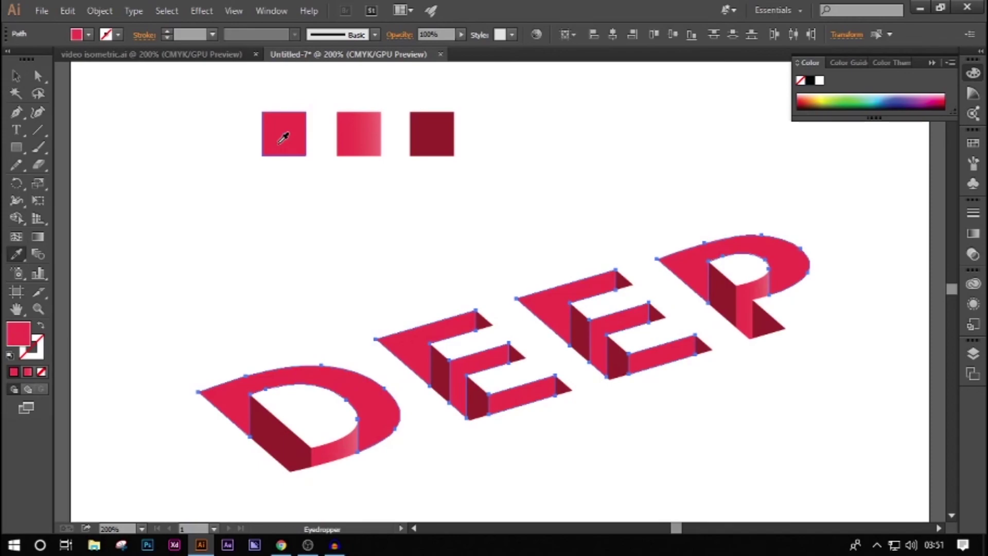
{"action": "left_click", "coordinate": [16, 77]}
{"action": "left_click", "coordinate": [116, 186]}
- Move the whole DEEP artwork straight down, farther away from the three colour squares, and deselect
{"action": "scroll", "coordinate": [116, 193], "scroll_direction": "down", "scroll_amount": 1}
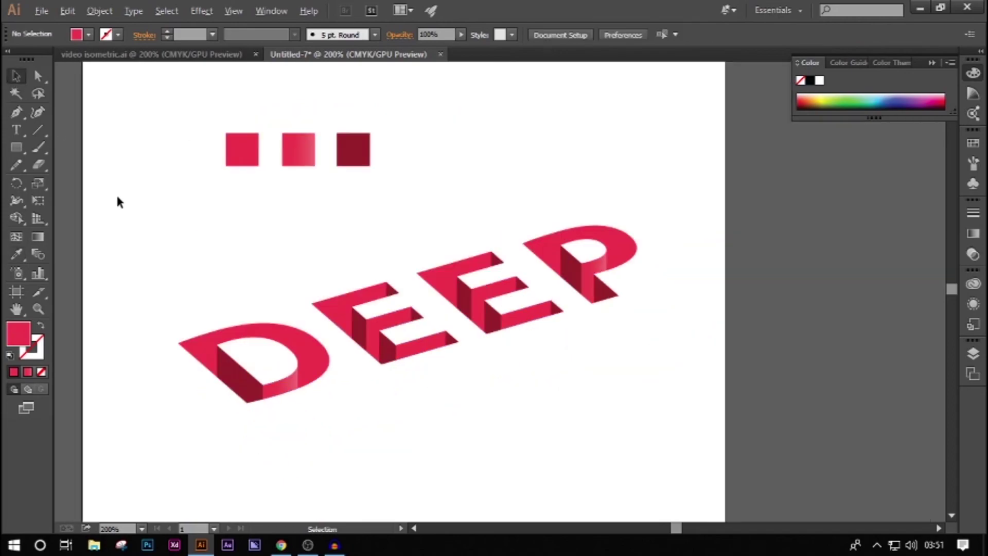
{"action": "left_click_drag", "start_coordinate": [129, 252], "coordinate": [690, 366]}
{"action": "scroll", "coordinate": [669, 433], "scroll_direction": "down", "scroll_amount": 1}
{"action": "left_click_drag", "start_coordinate": [315, 326], "coordinate": [305, 387]}
{"action": "scroll", "coordinate": [335, 406], "scroll_direction": "down", "scroll_amount": 1}
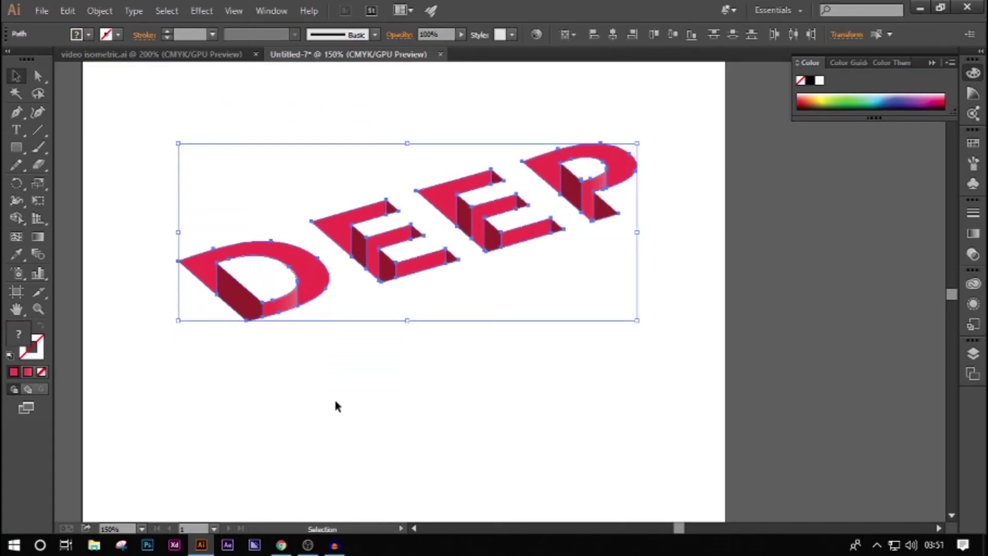
{"action": "left_click", "coordinate": [389, 359]}
- Scale the whole DEEP artwork down proportionally to roughly three-quarters of its size, centre it in the empty page area, and deselect
{"action": "left_click_drag", "start_coordinate": [651, 293], "coordinate": [181, 101]}
{"action": "left_click_drag", "start_coordinate": [637, 144], "coordinate": [512, 191]}
{"action": "left_click_drag", "start_coordinate": [367, 231], "coordinate": [438, 247]}
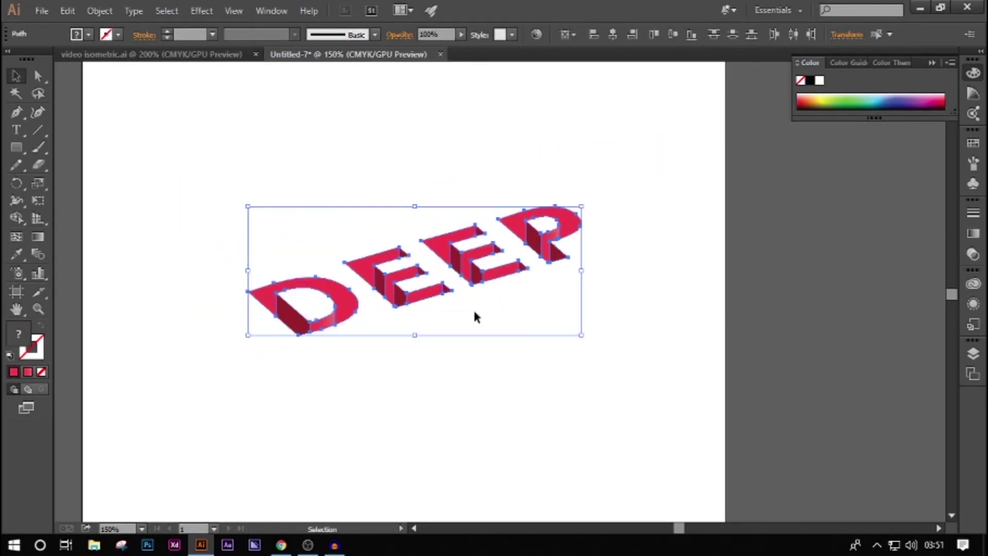
{"action": "left_click", "coordinate": [521, 369]}
{"action": "left_click_drag", "start_coordinate": [638, 347], "coordinate": [171, 168]}
{"action": "left_click", "coordinate": [372, 391]}
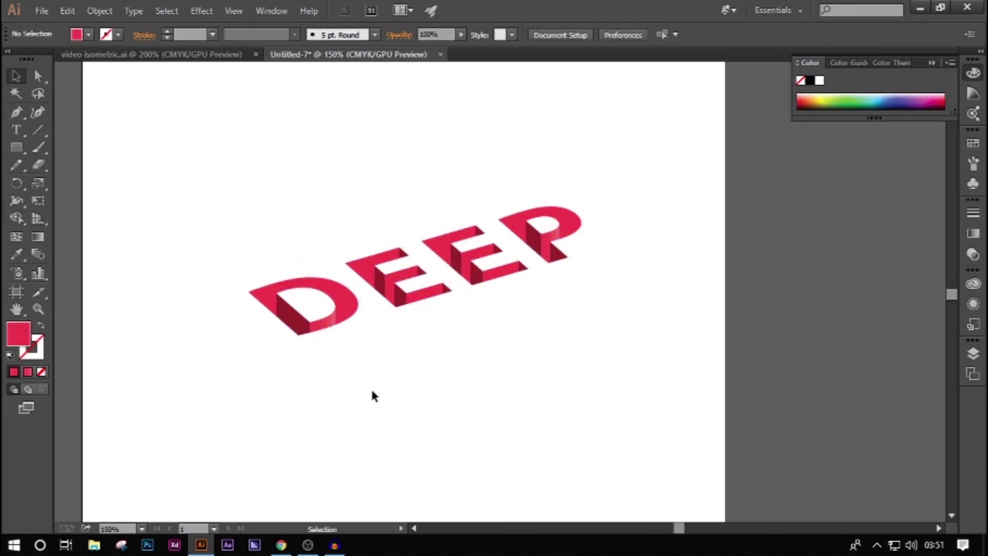